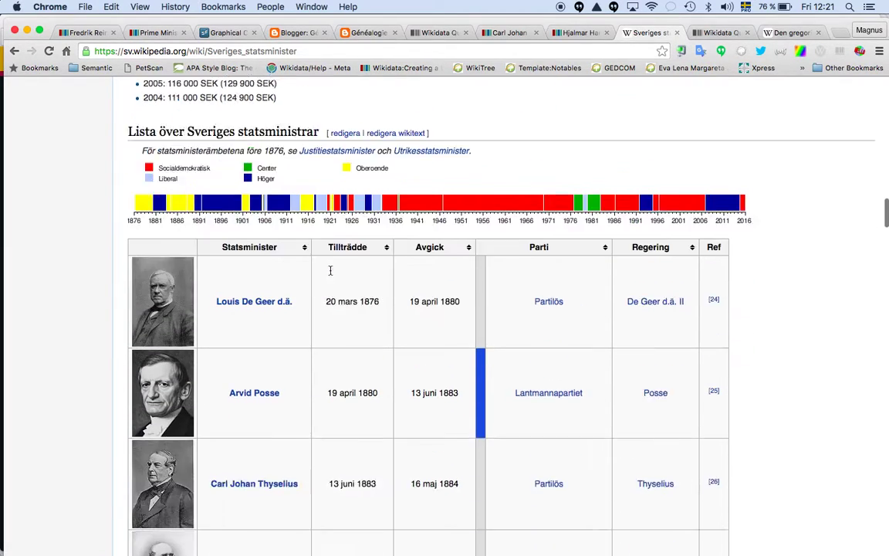
Delete the #defaultView:Timeline line from the prime-minister query and run it as a table
scroll(331, 270, down, 5)
scroll(331, 271, up, 2)
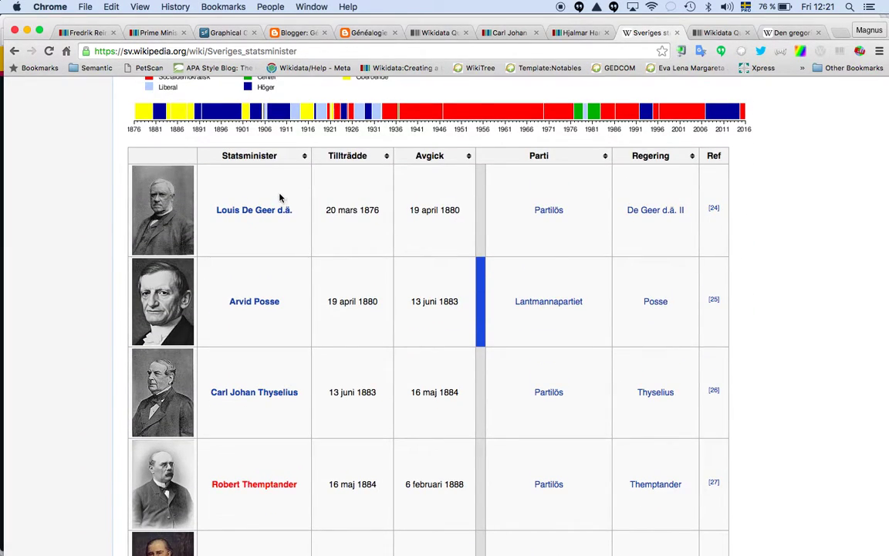
scroll(281, 198, down, 3)
scroll(281, 197, down, 5)
scroll(281, 197, down, 10)
scroll(280, 198, down, 5)
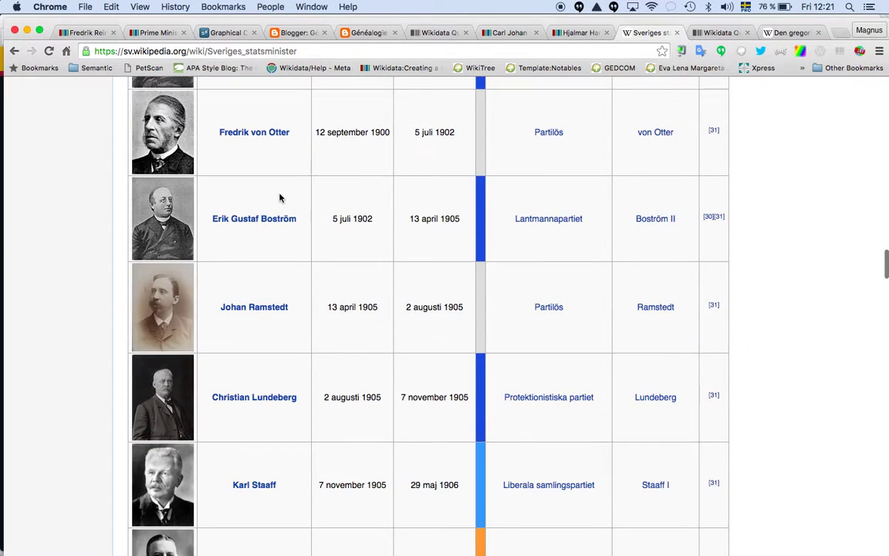
click(443, 32)
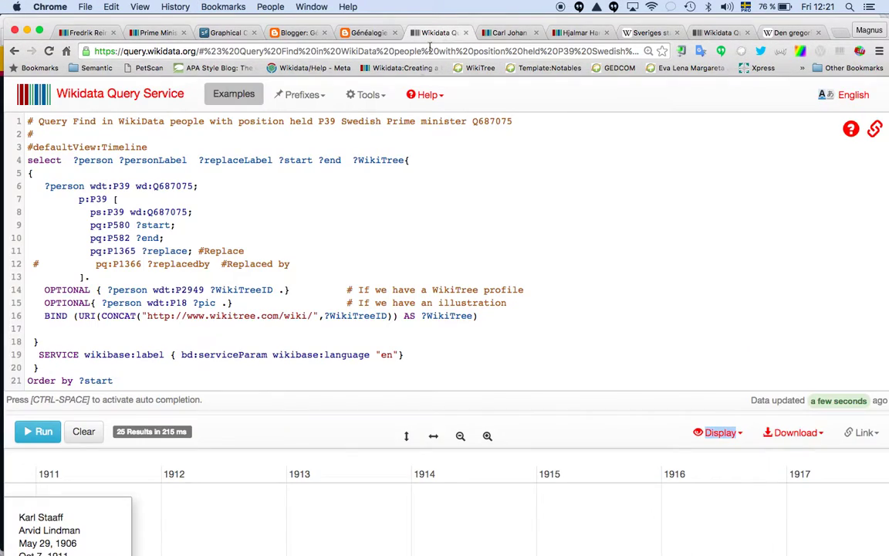
click(240, 151)
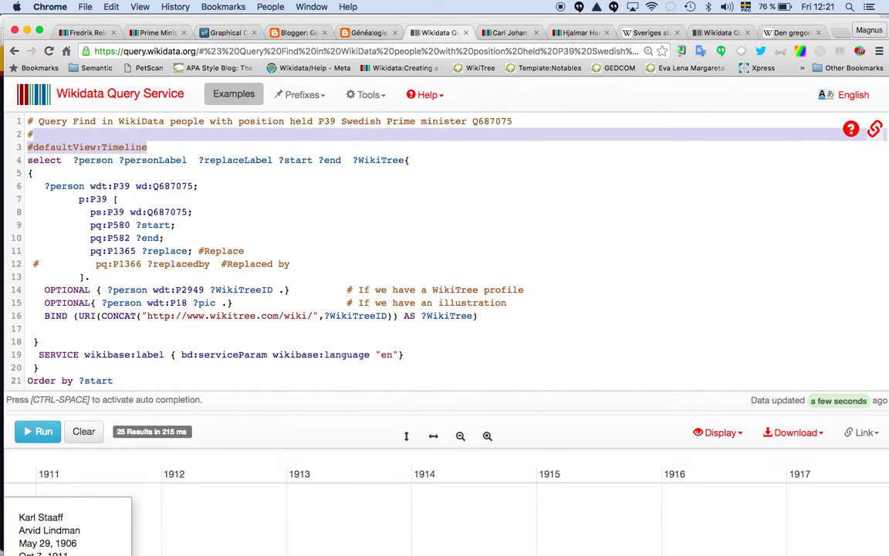
key(shift+Home)
key(BackSpace)
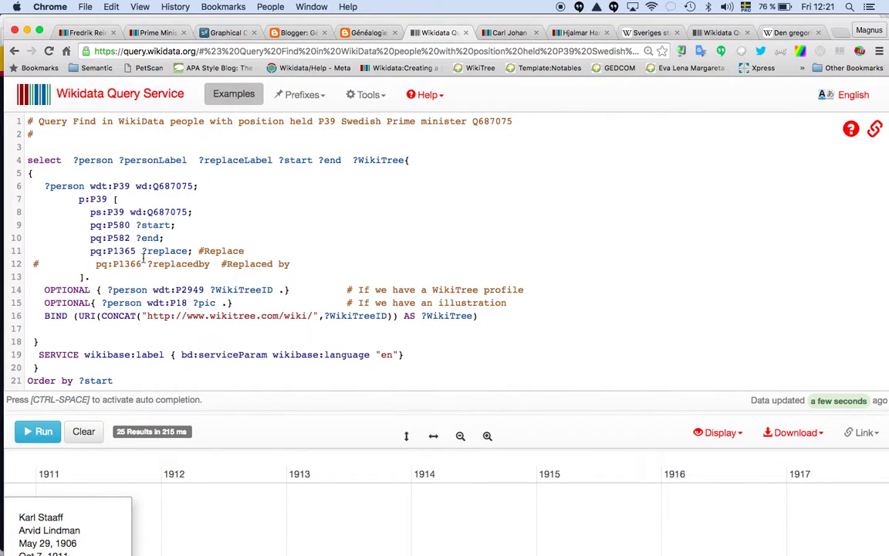
click(39, 433)
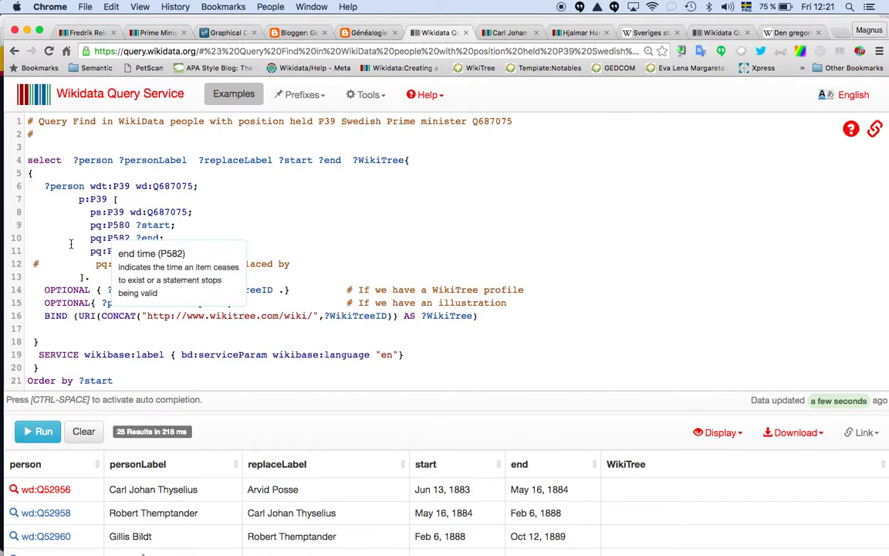
Comment out the pq:P582 end-time line and rerun, giving 26 results
text(#)
click(113, 176)
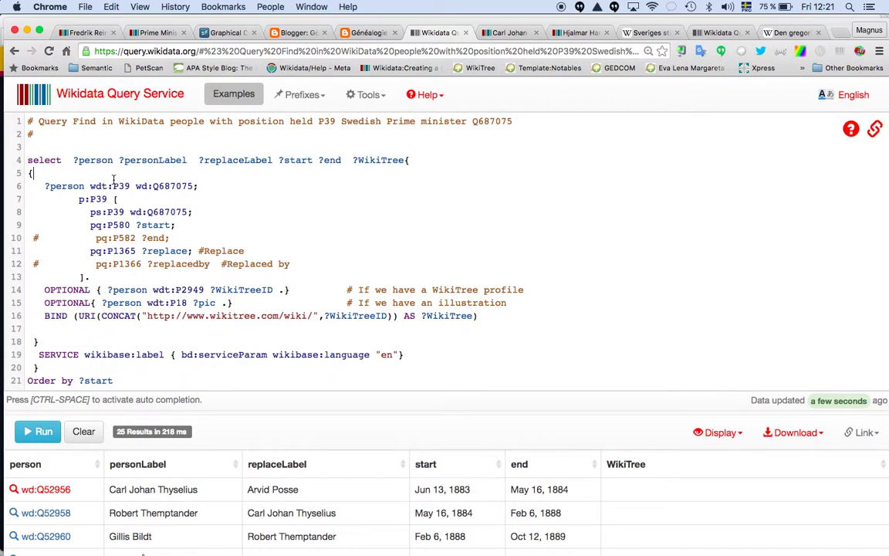
click(45, 425)
scroll(77, 247, down, 2)
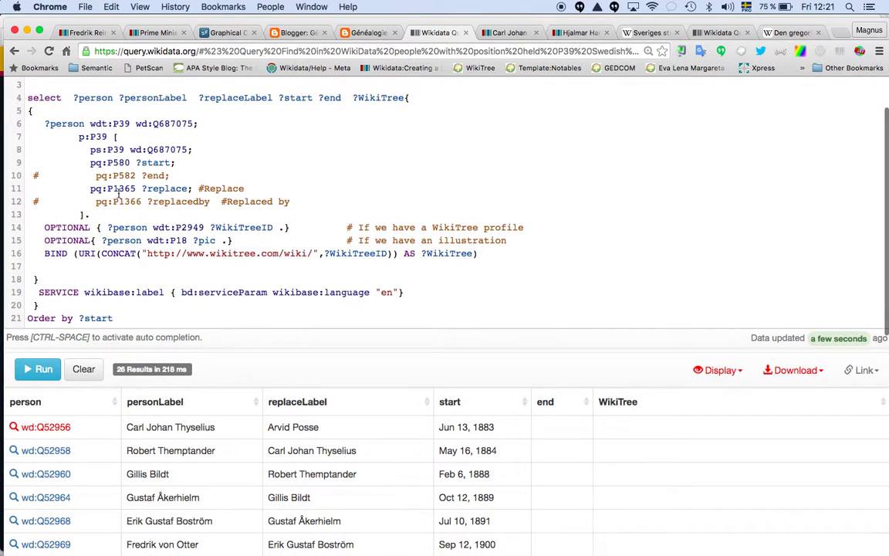
scroll(156, 188, down, 3)
scroll(146, 231, down, 2)
scroll(174, 288, down, 3)
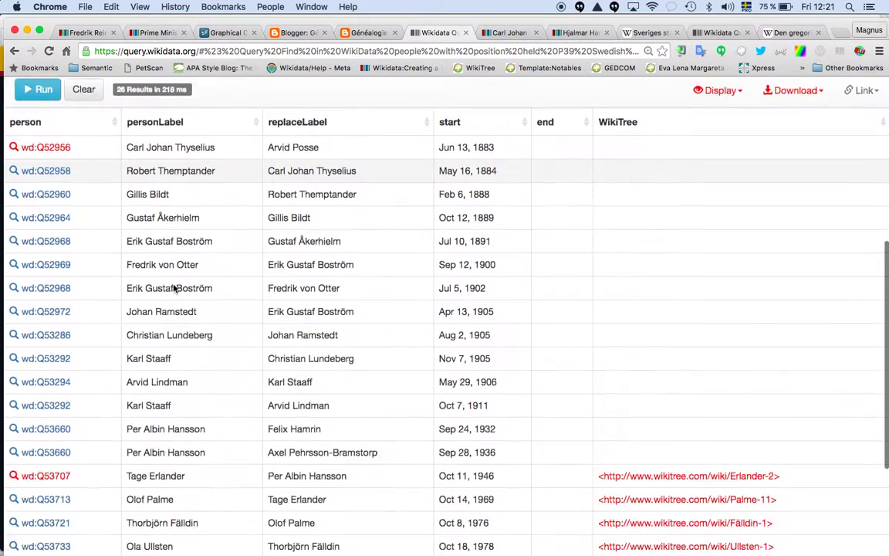
scroll(174, 286, down, 5)
scroll(174, 285, up, 3)
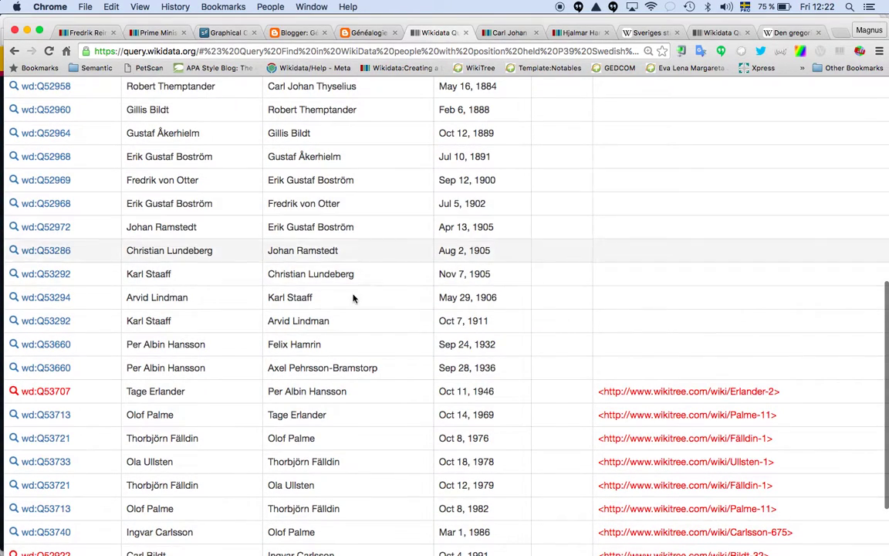
scroll(354, 297, down, 3)
scroll(353, 297, down, 1)
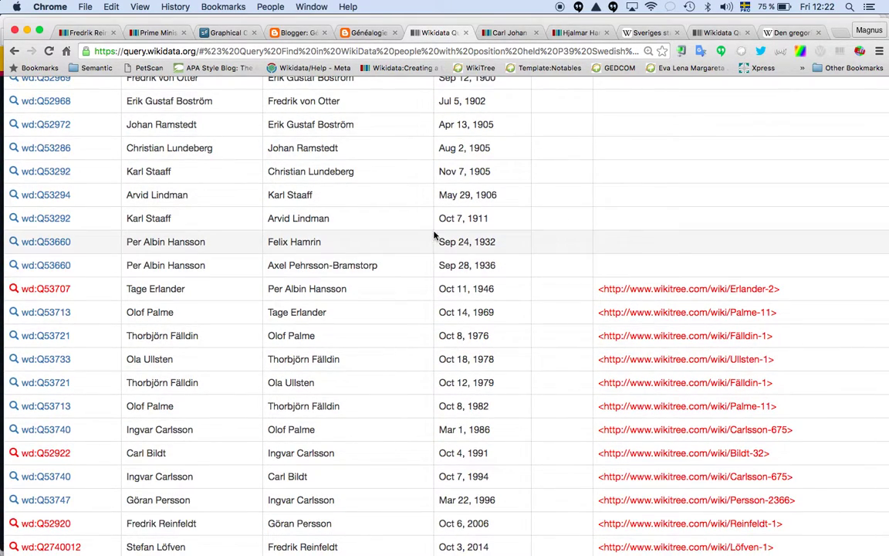
scroll(435, 235, up, 2)
scroll(436, 233, down, 2)
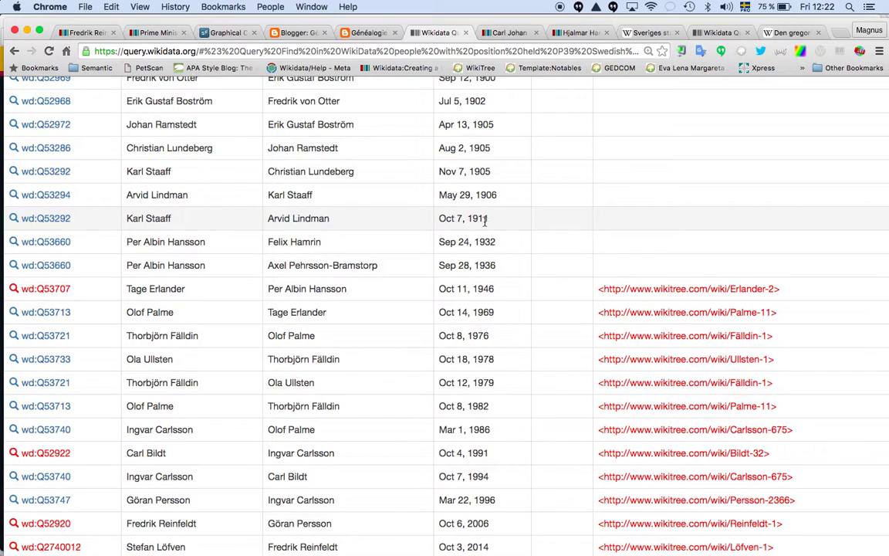
scroll(484, 220, up, 15)
scroll(445, 252, down, 15)
Scroll the Swedish prime ministers list to the Staaff, Hammarskjöld and Swartz rows
click(649, 33)
scroll(334, 293, down, 5)
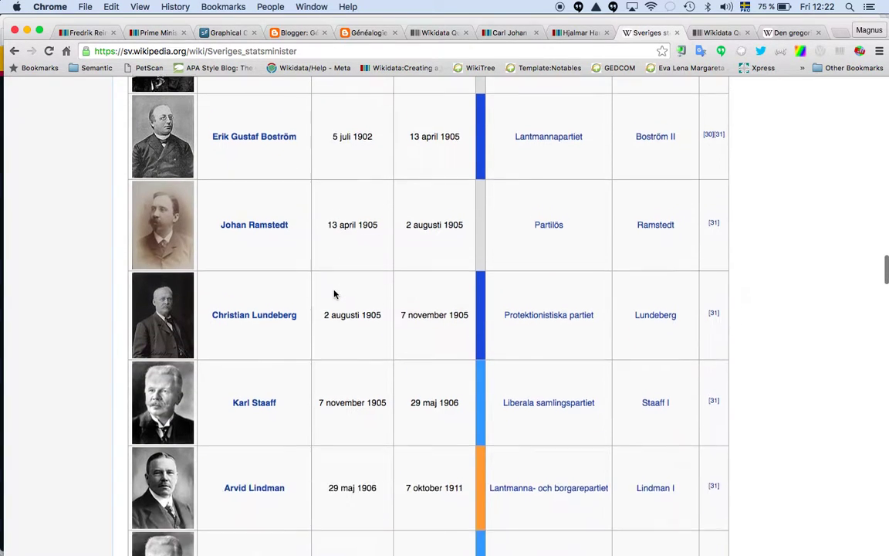
scroll(334, 294, down, 2)
scroll(323, 292, down, 1)
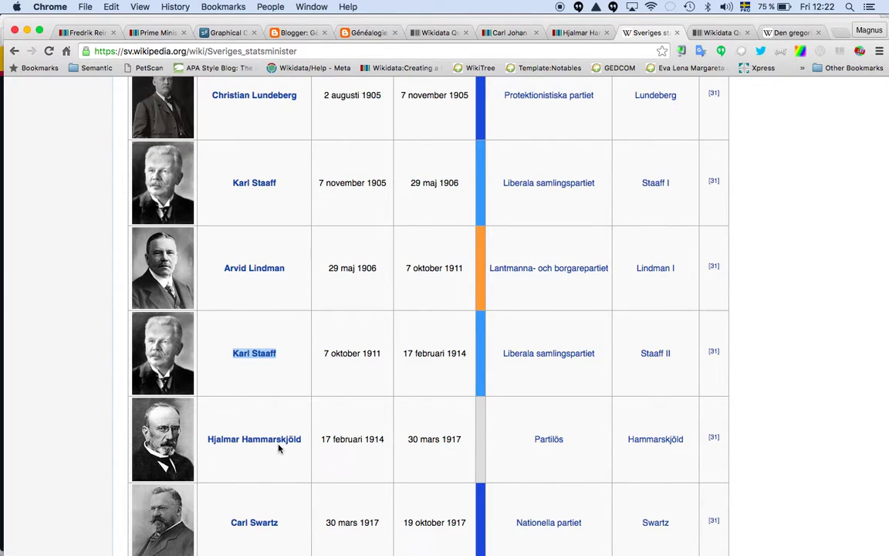
Open Hjalmar Hammarskjöld's Wikidata item (Q53300) and scroll through its statements
click(577, 35)
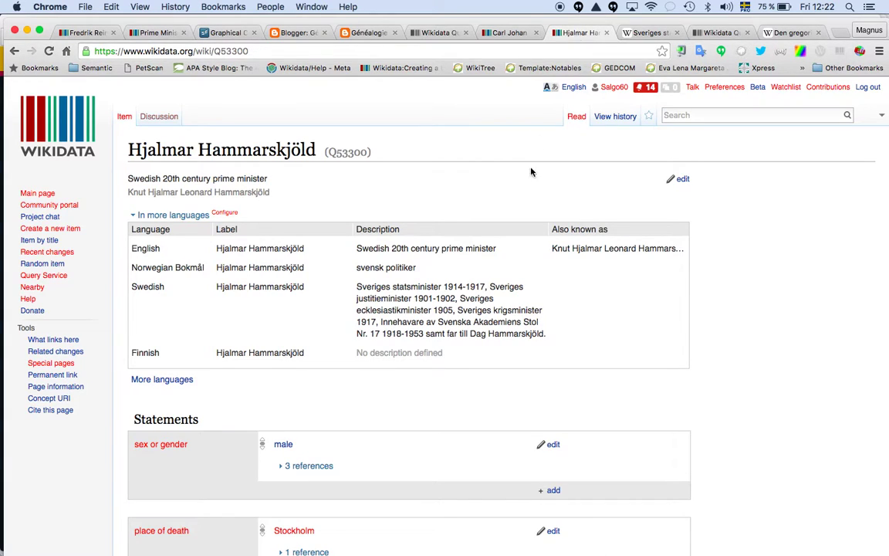
scroll(531, 171, down, 15)
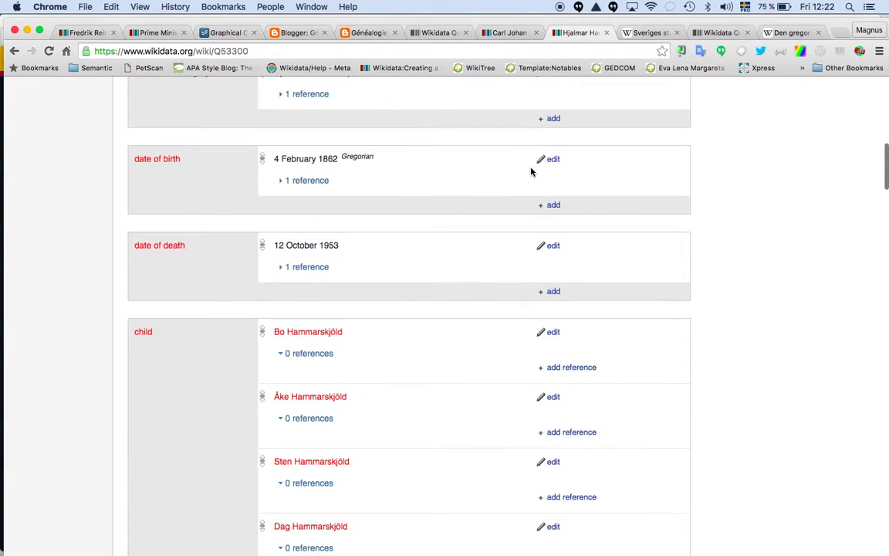
scroll(531, 172, down, 5)
scroll(531, 171, down, 2)
scroll(531, 172, down, 10)
scroll(531, 171, down, 3)
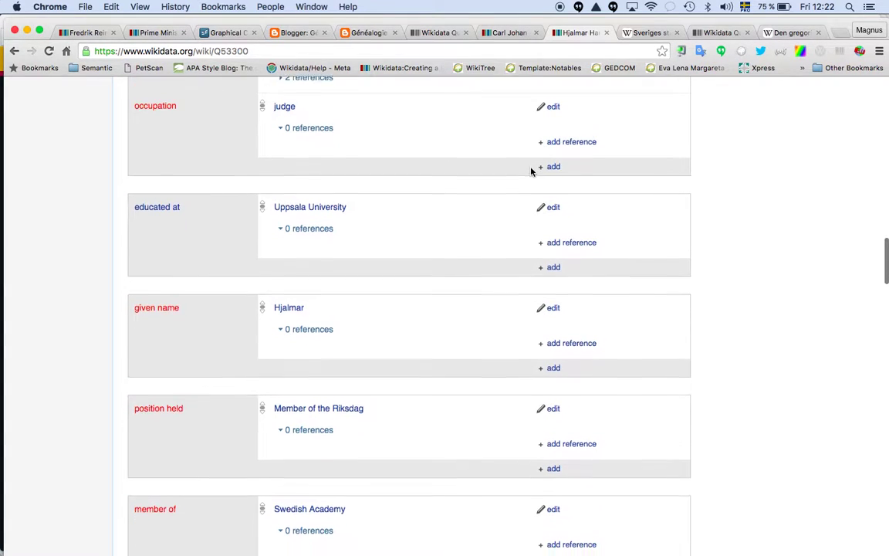
scroll(531, 171, down, 1)
scroll(531, 171, down, 5)
scroll(531, 172, down, 1)
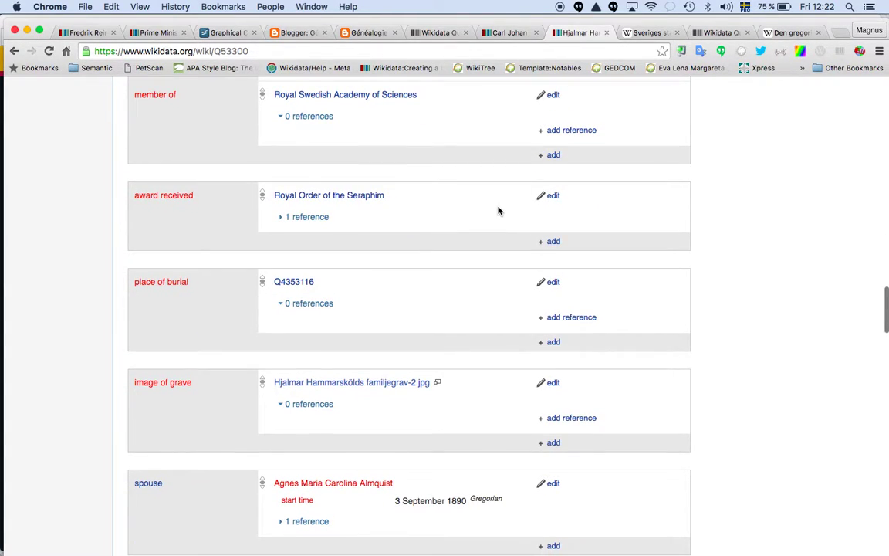
scroll(498, 209, down, 5)
scroll(498, 210, down, 5)
Search the item for 'Prime', finding it only in the description and sitelinks
key(super+f)
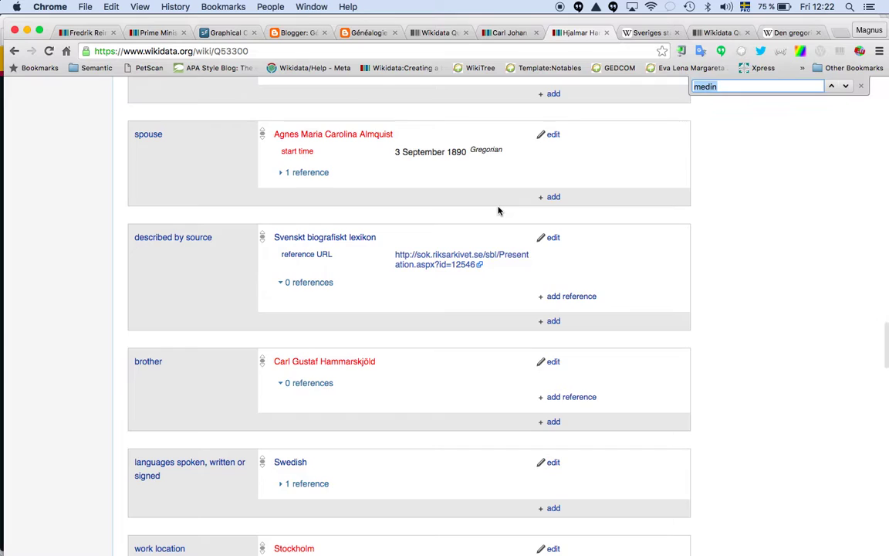
text(Prime)
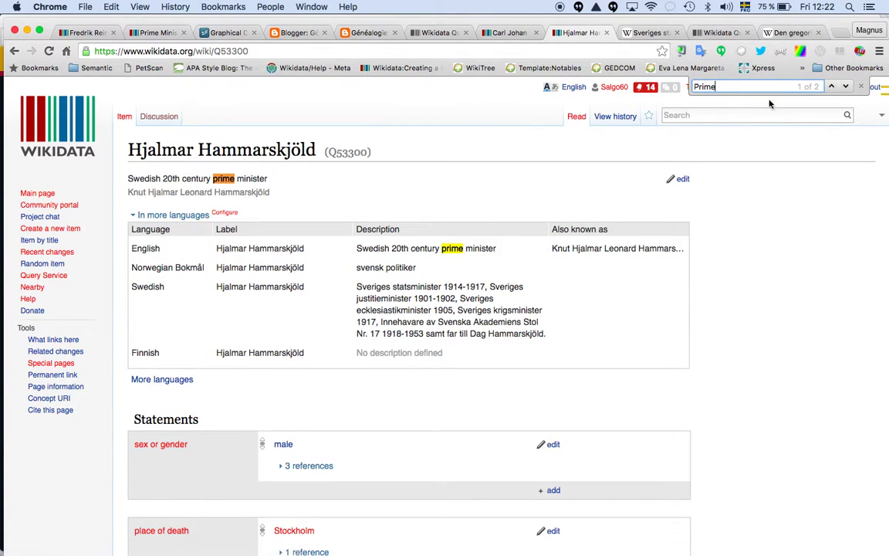
click(844, 88)
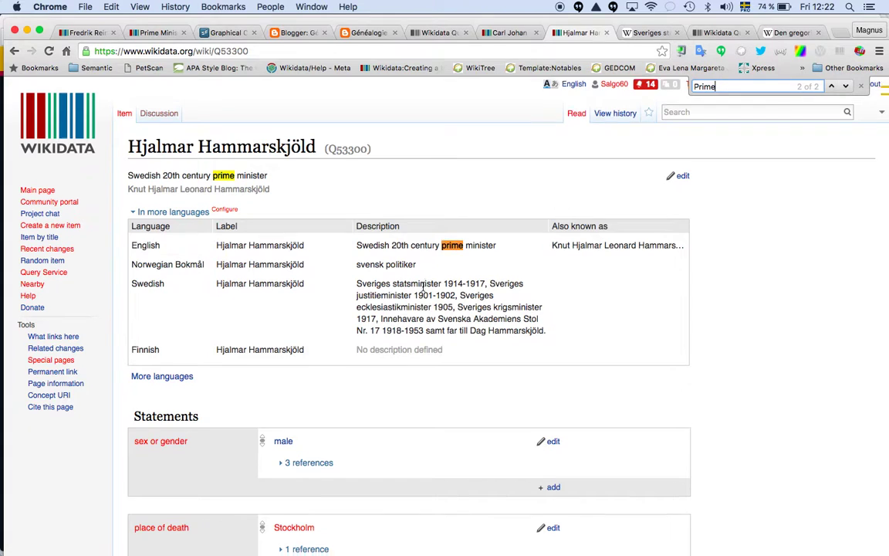
scroll(424, 285, down, 5)
scroll(424, 285, down, 8)
scroll(423, 287, down, 6)
scroll(423, 287, down, 8)
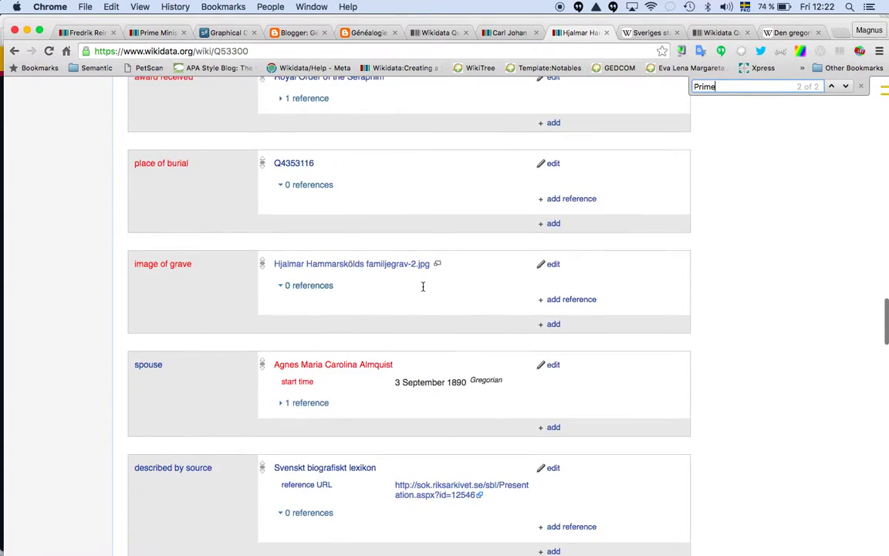
scroll(423, 286, down, 8)
scroll(423, 286, down, 6)
scroll(423, 286, down, 8)
scroll(423, 286, down, 5)
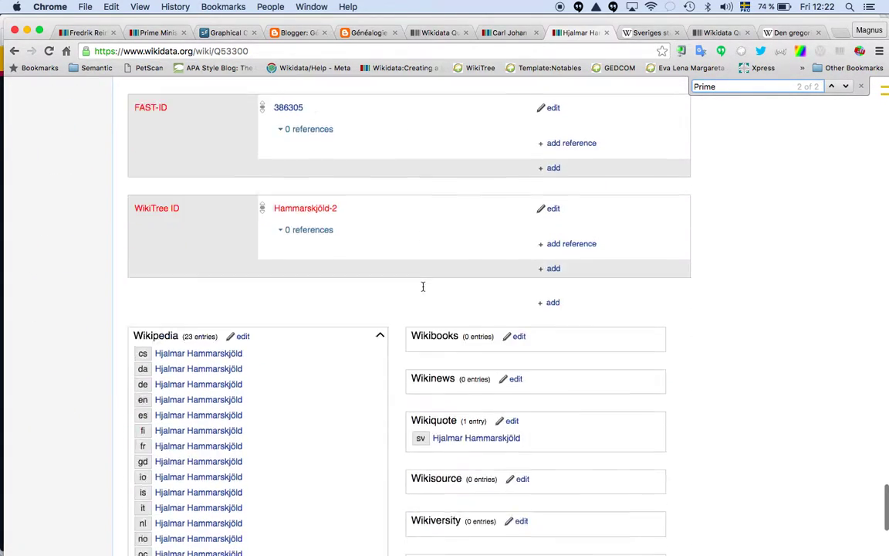
scroll(413, 292, down, 1)
scroll(371, 242, down, 1)
scroll(241, 253, down, 2)
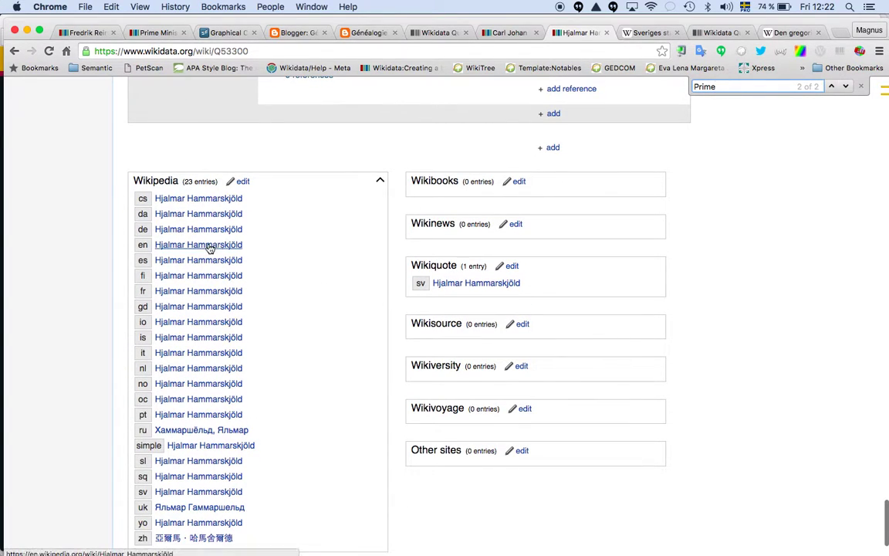
Open Hammarskjöld's English Wikipedia article, showing him as 13th Prime Minister, 1914–1917
click(209, 247)
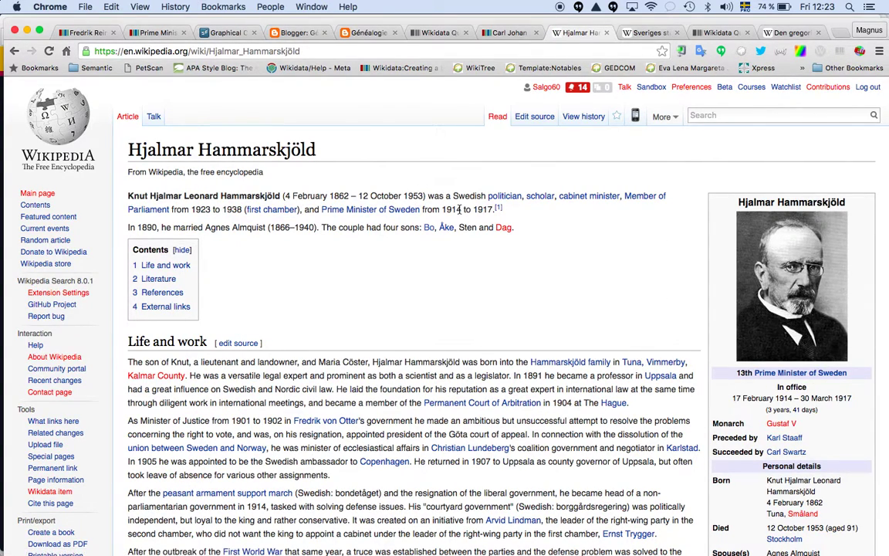
mouse_move(498, 208)
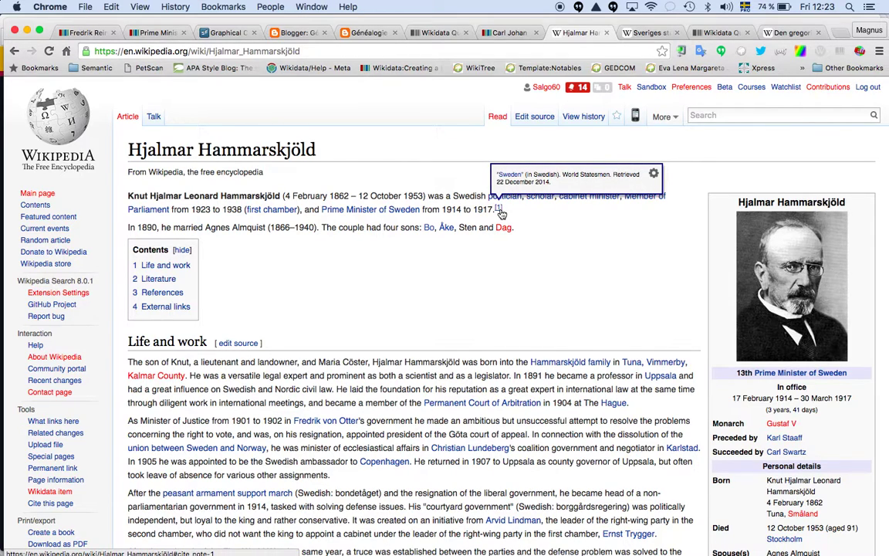
scroll(500, 214, down, 5)
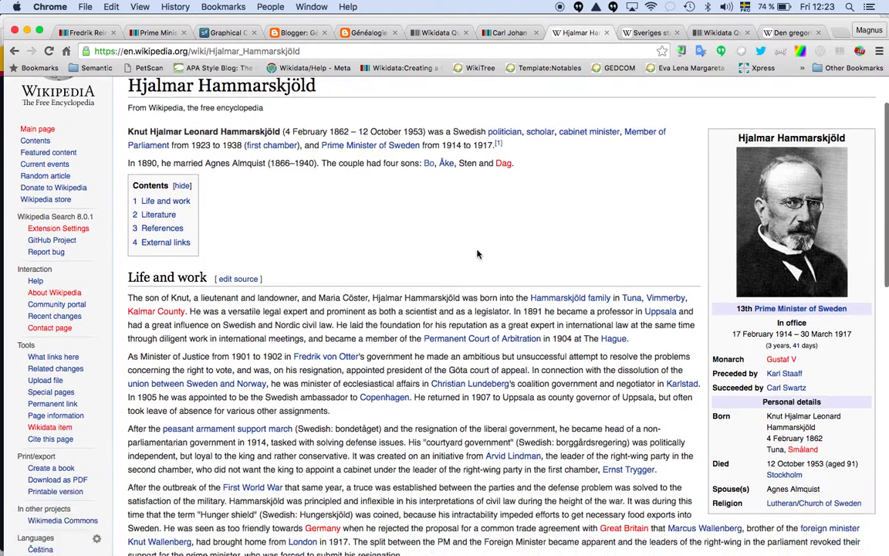
scroll(477, 254, up, 3)
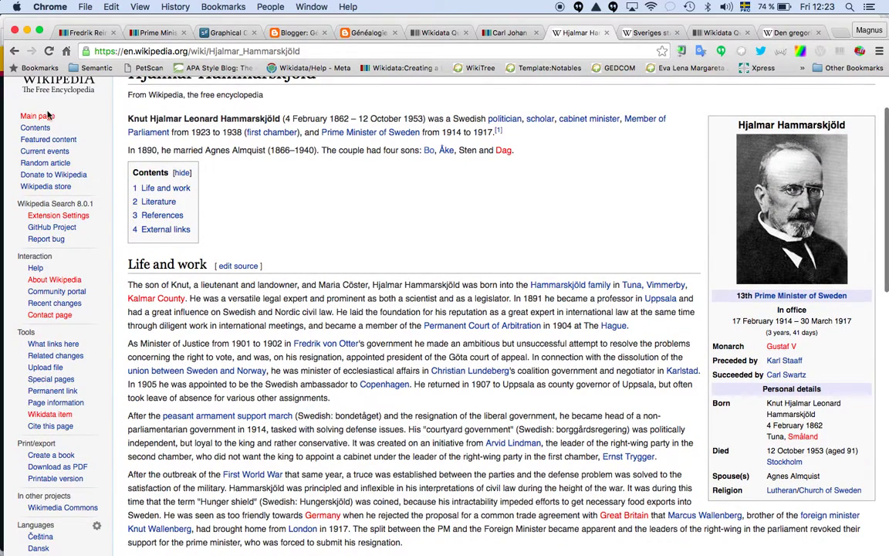
Return to Hammarskjöld's Wikidata item Q53300 and browse its statements
click(51, 414)
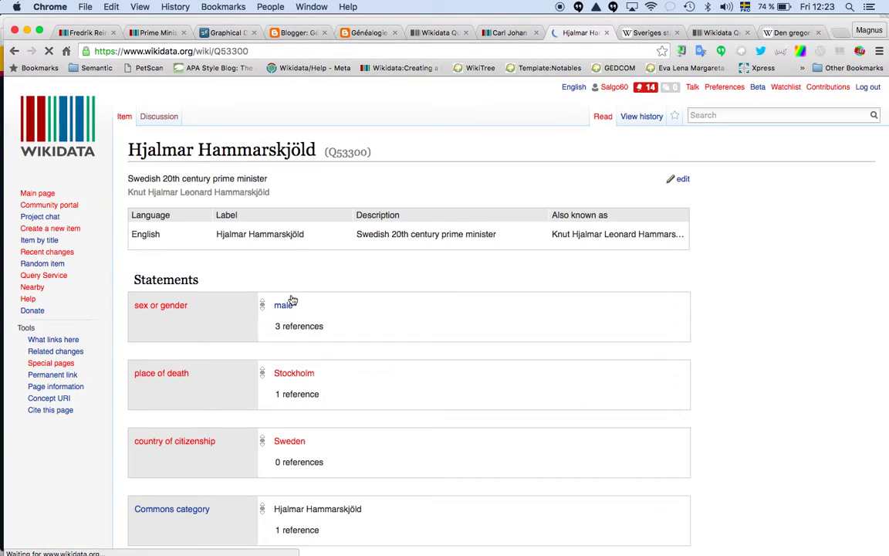
scroll(292, 299, down, 15)
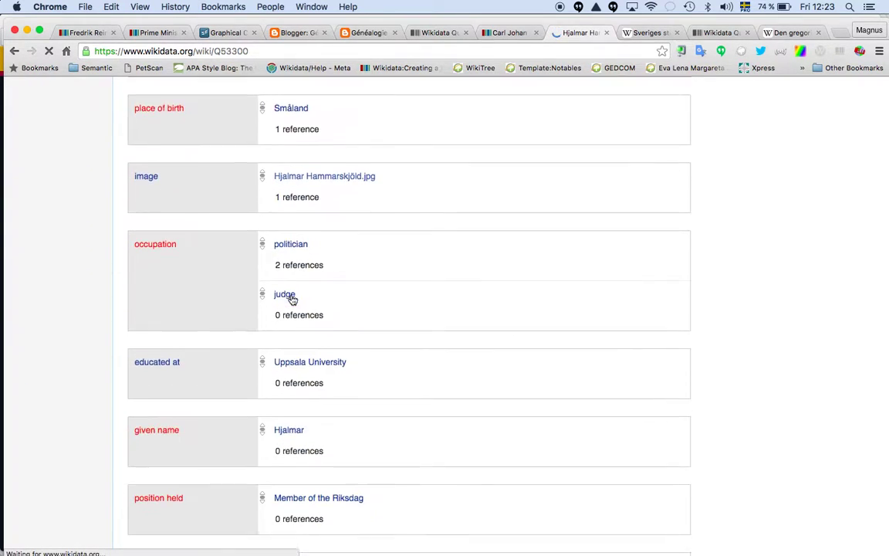
scroll(293, 299, down, 5)
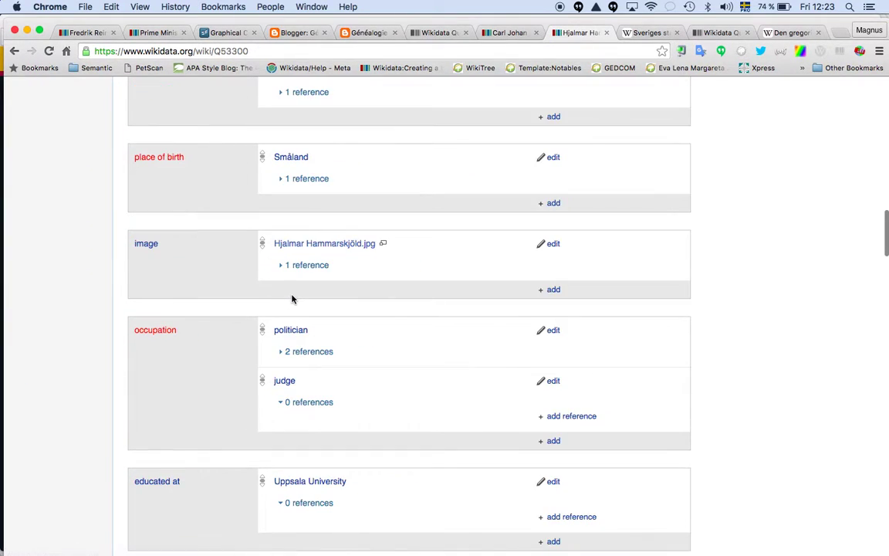
scroll(289, 299, down, 5)
scroll(289, 299, down, 3)
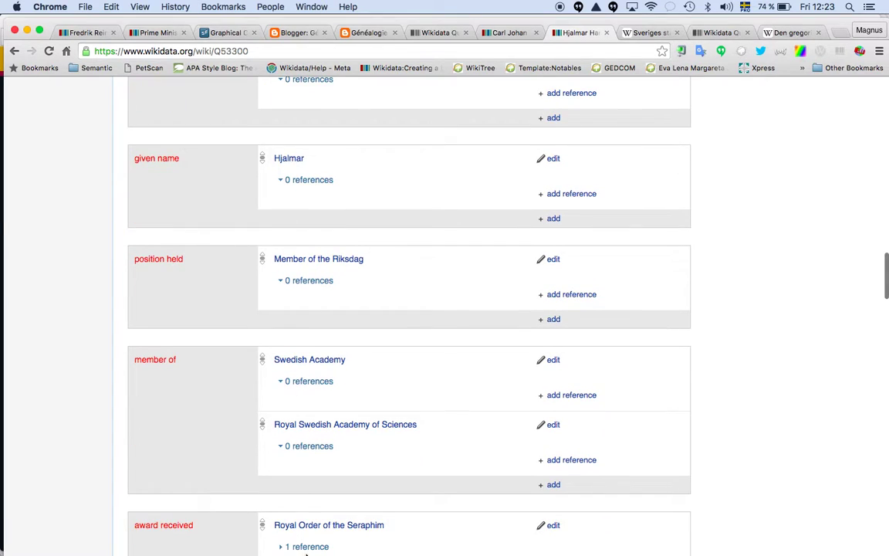
scroll(306, 554, up, 4)
scroll(306, 554, up, 2)
scroll(307, 553, up, 2)
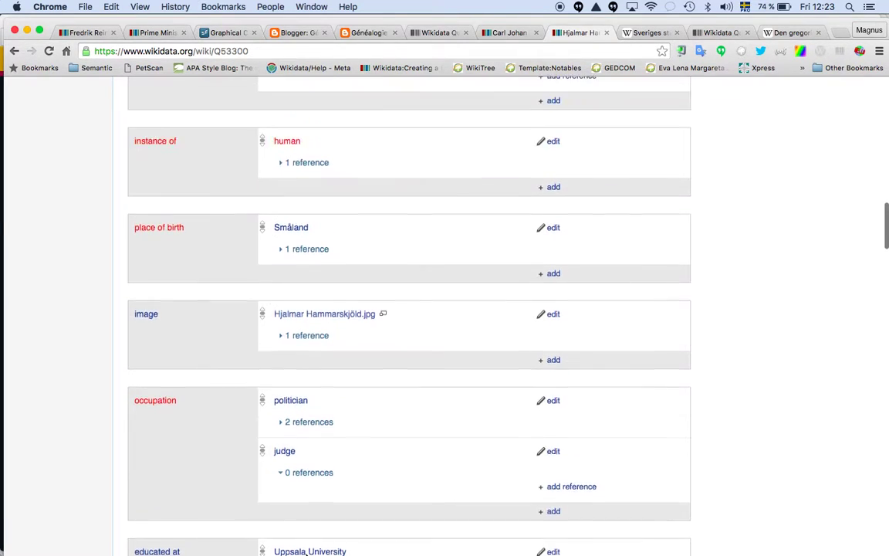
scroll(306, 553, up, 3)
Search the page for 'posi' to find position held, listing only Member of the Riksdag
scroll(306, 554, down, 5)
scroll(306, 553, down, 3)
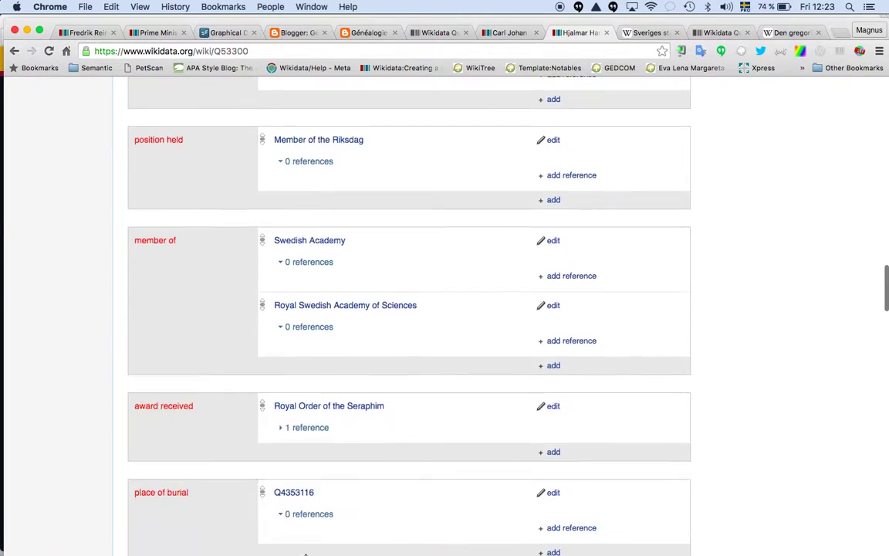
scroll(307, 553, down, 3)
scroll(307, 554, down, 3)
scroll(307, 553, down, 5)
scroll(306, 554, up, 1)
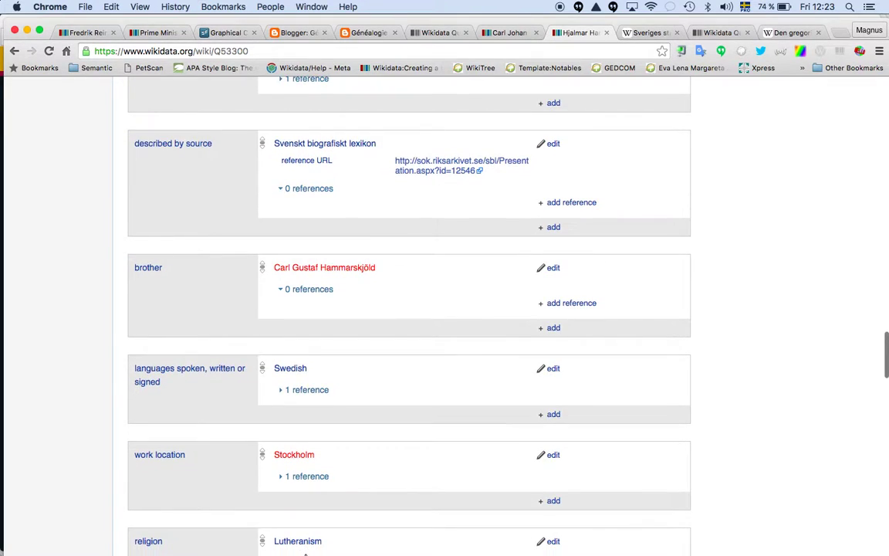
scroll(306, 554, down, 3)
scroll(306, 554, down, 3)
scroll(307, 553, down, 1)
scroll(306, 553, up, 6)
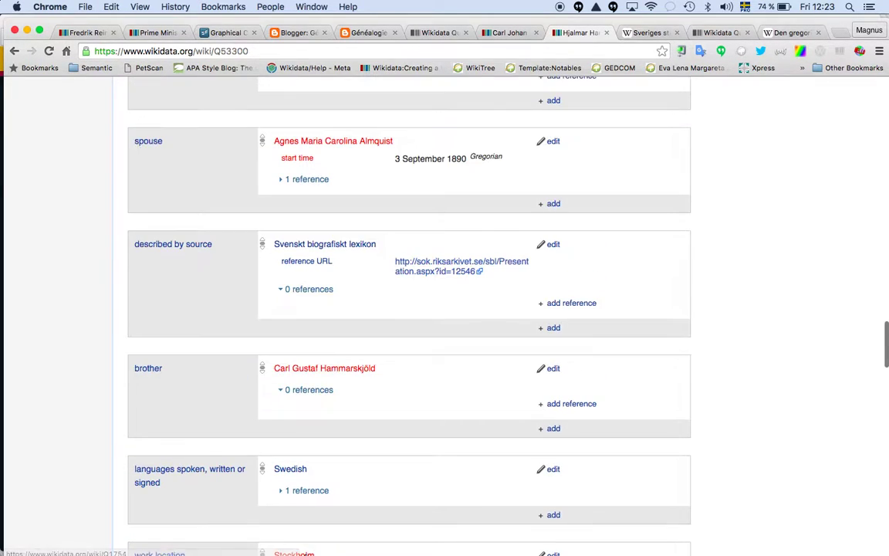
key(super+f)
text(posi)
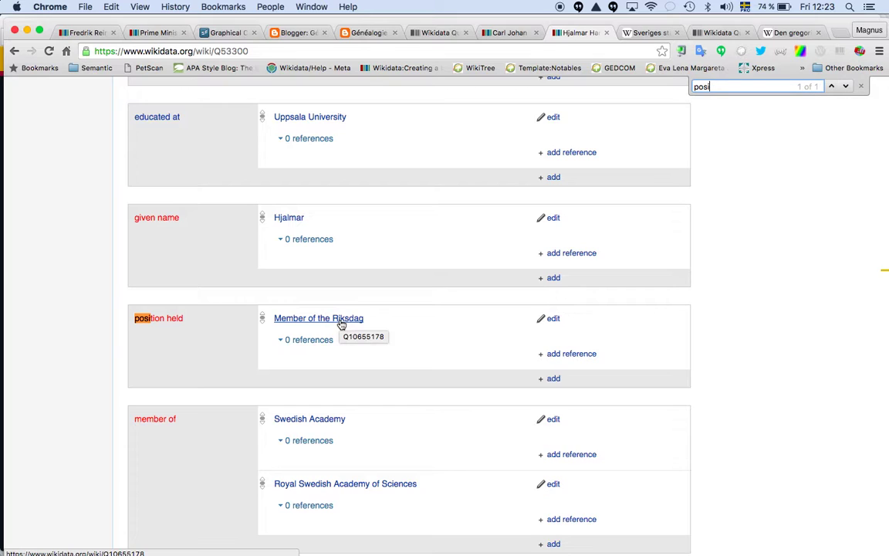
Add a draft Prime minister of Sweden position held value with an empty start time qualifier
click(553, 379)
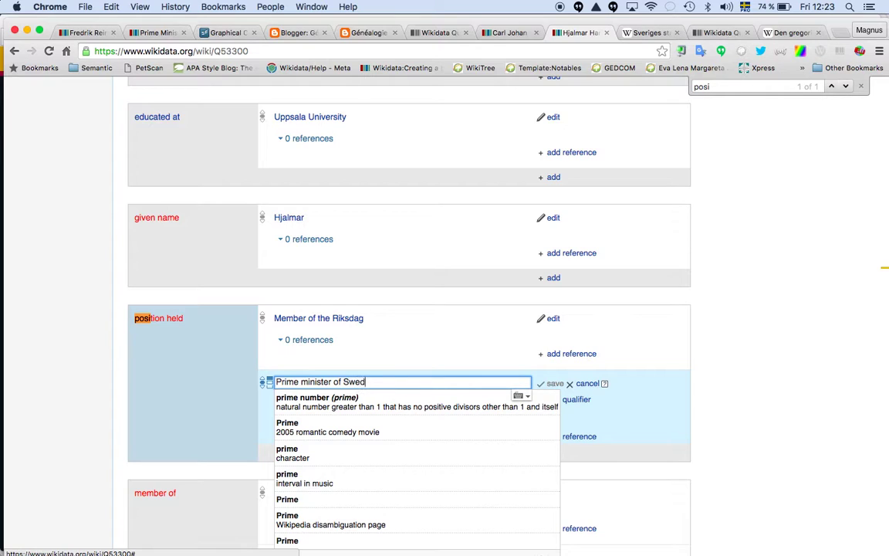
click(474, 401)
click(562, 401)
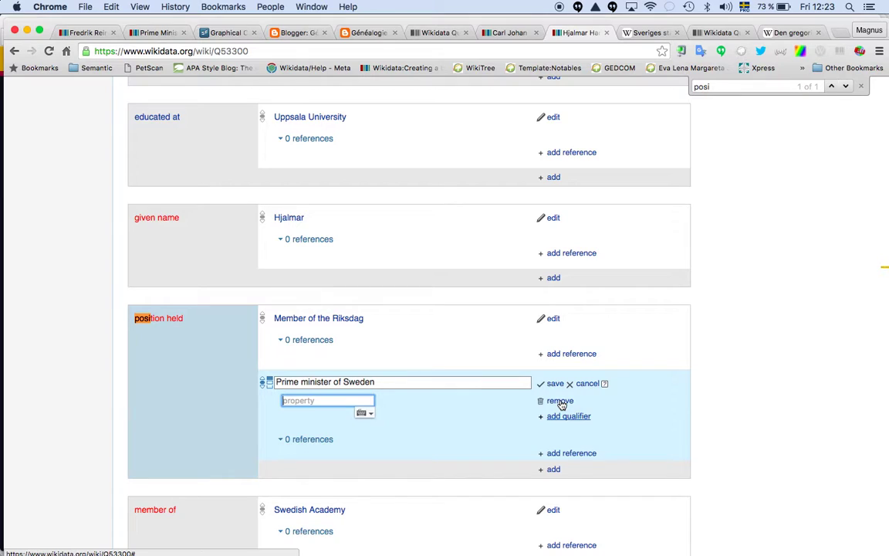
text(start)
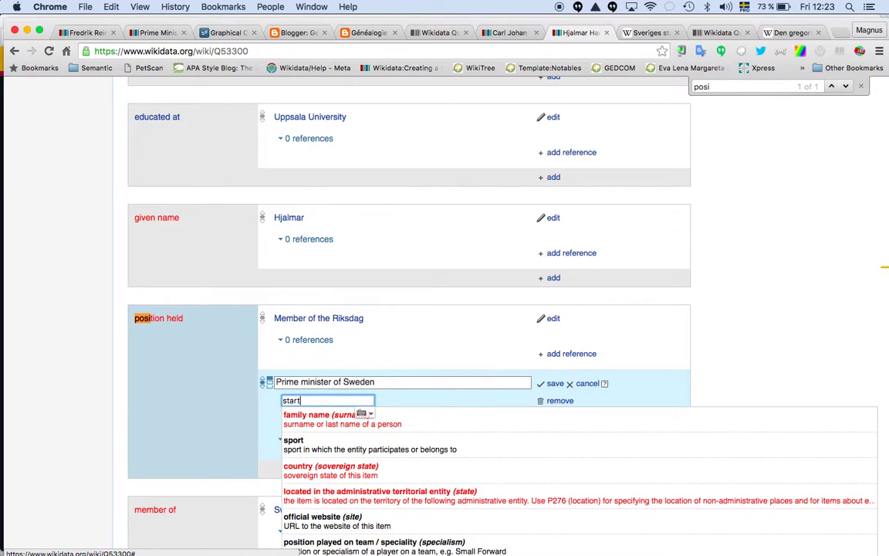
key(Return)
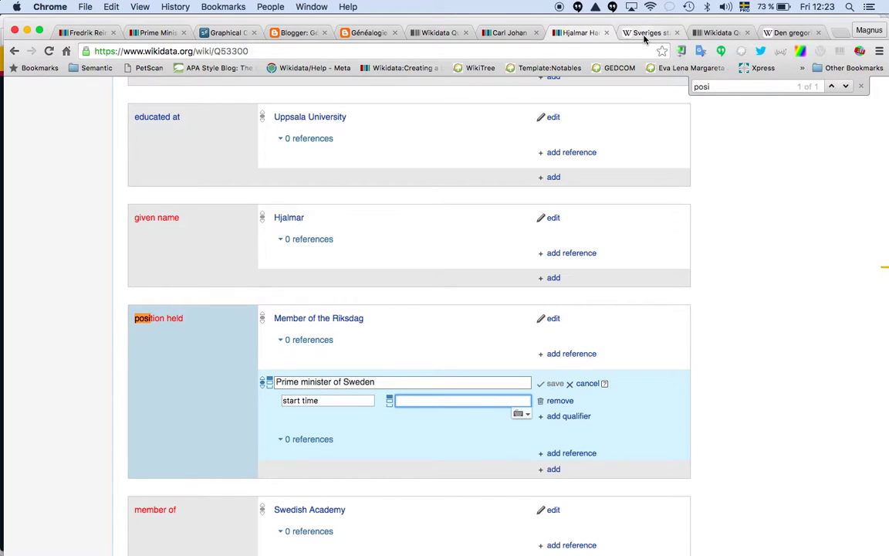
scroll(595, 223, up, 5)
scroll(595, 224, down, 2)
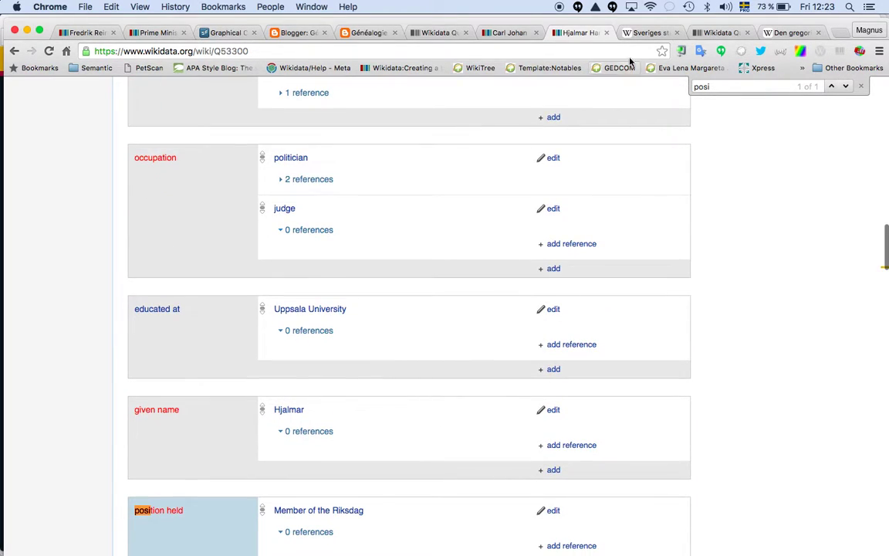
Copy Hammarskjöld's start date, 17 februari 1914, from the Swedish prime ministers table
click(644, 33)
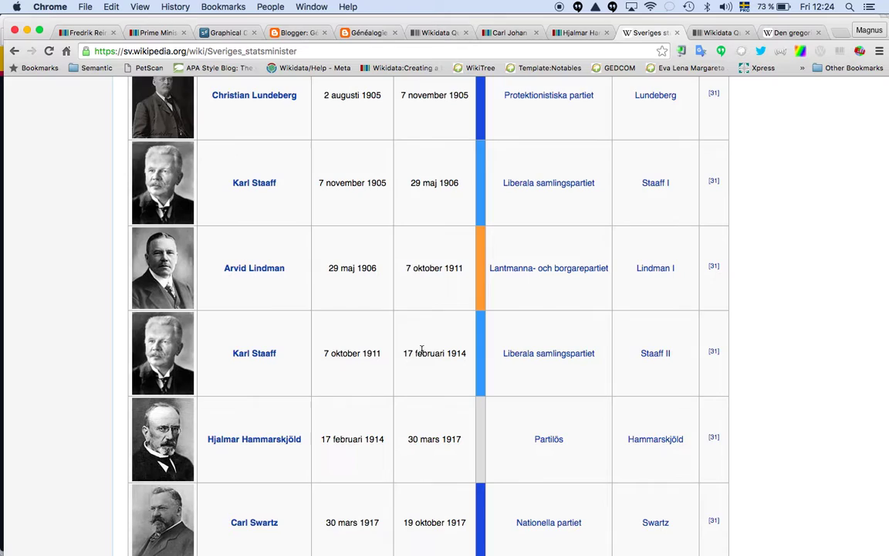
scroll(422, 351, down, 3)
drag(387, 327, 320, 325)
key(super+c)
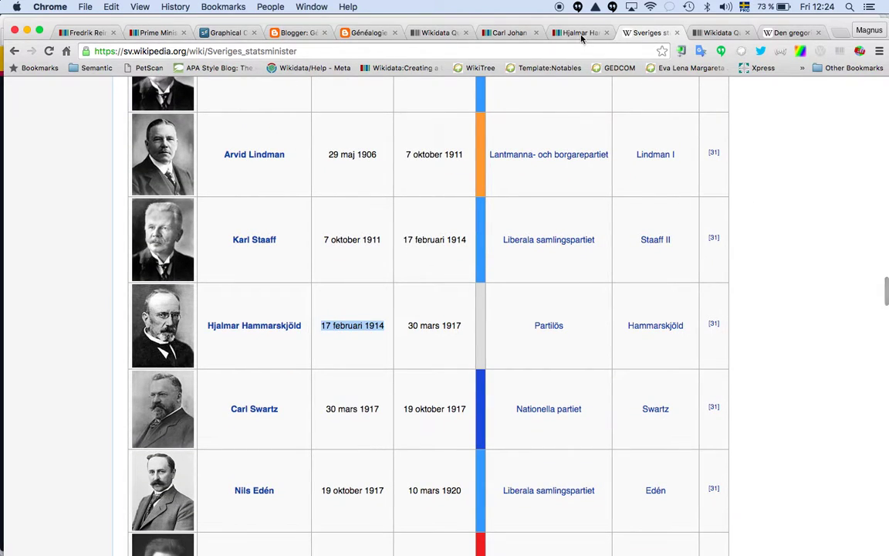
click(580, 33)
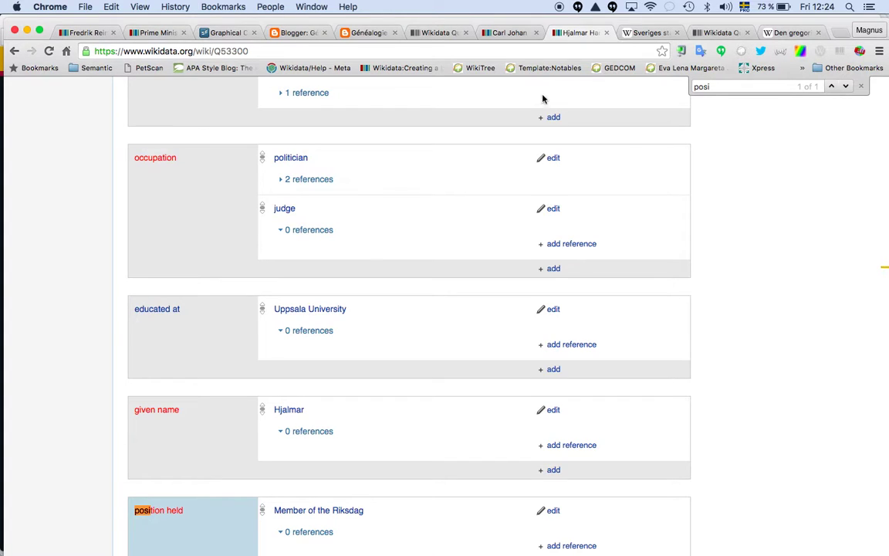
Set the start time qualifier to 17 Feb 1914 from the pasted date
scroll(446, 201, up, 1)
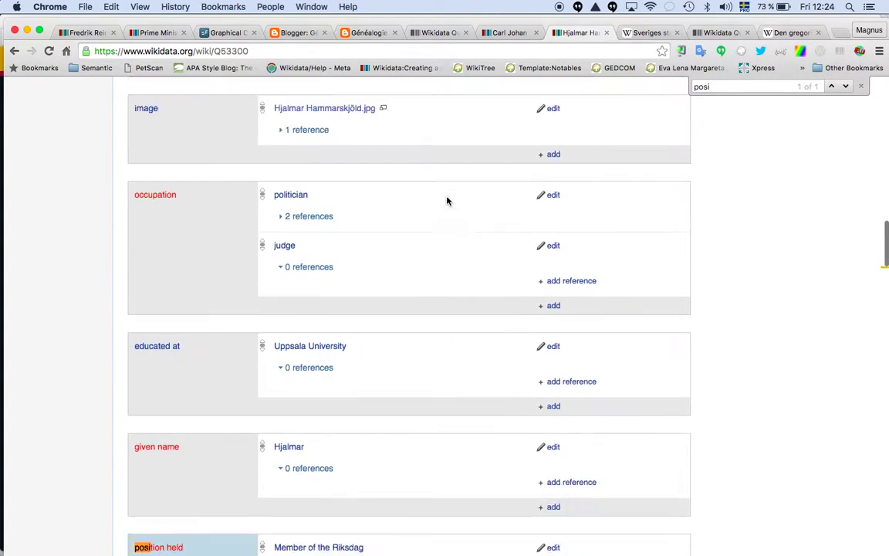
scroll(446, 201, down, 5)
key(super+v)
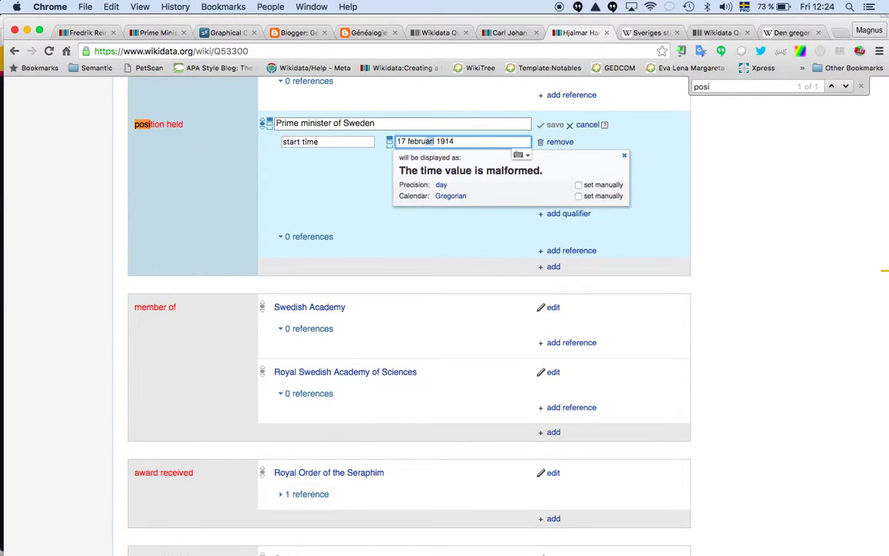
key(BackSpace)
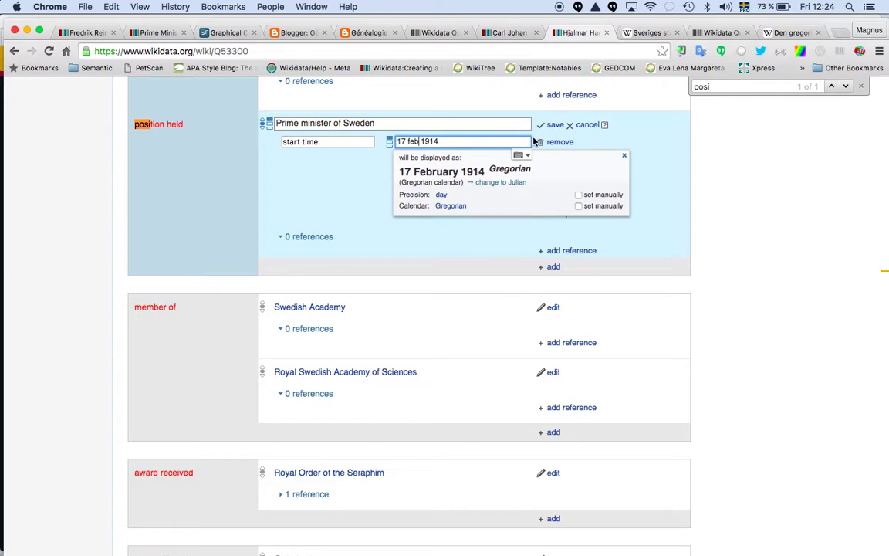
key(Tab)
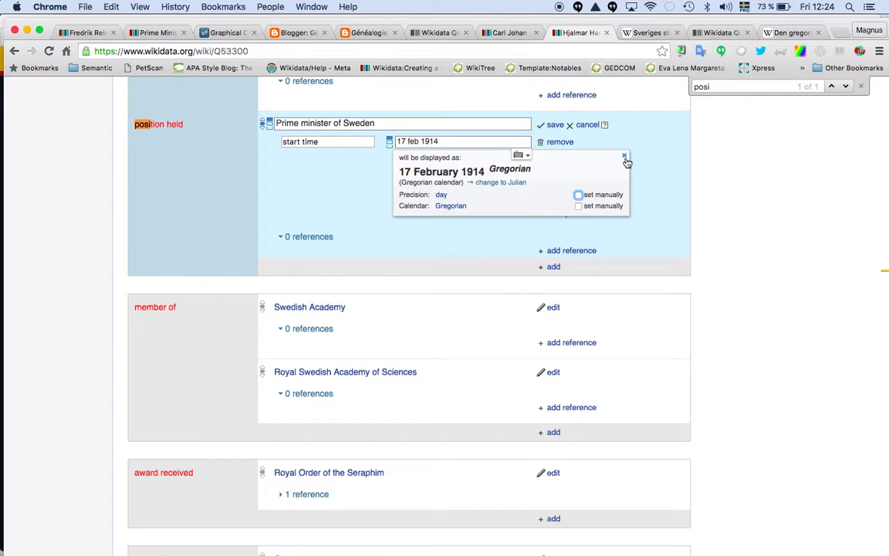
click(625, 158)
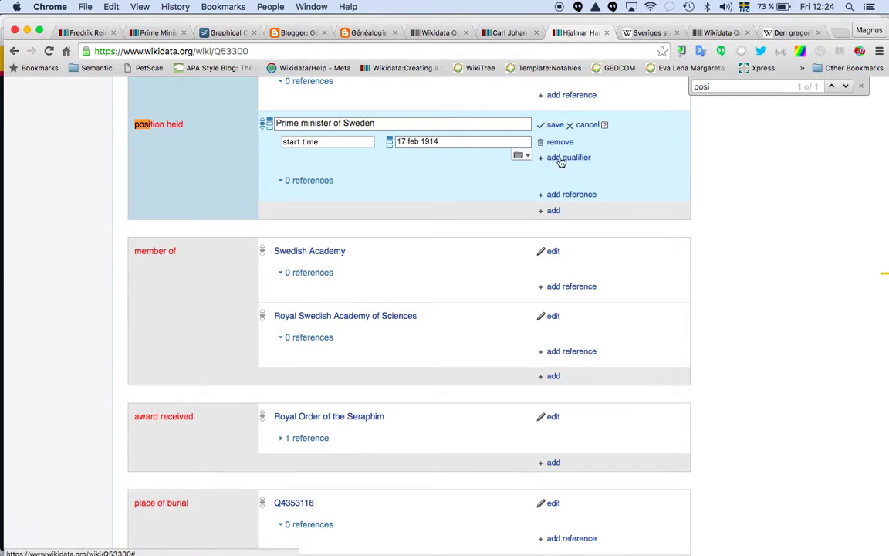
Add an end time qualifier of 30 Mar 1917, copied from the Wikipedia list
click(561, 160)
text(end)
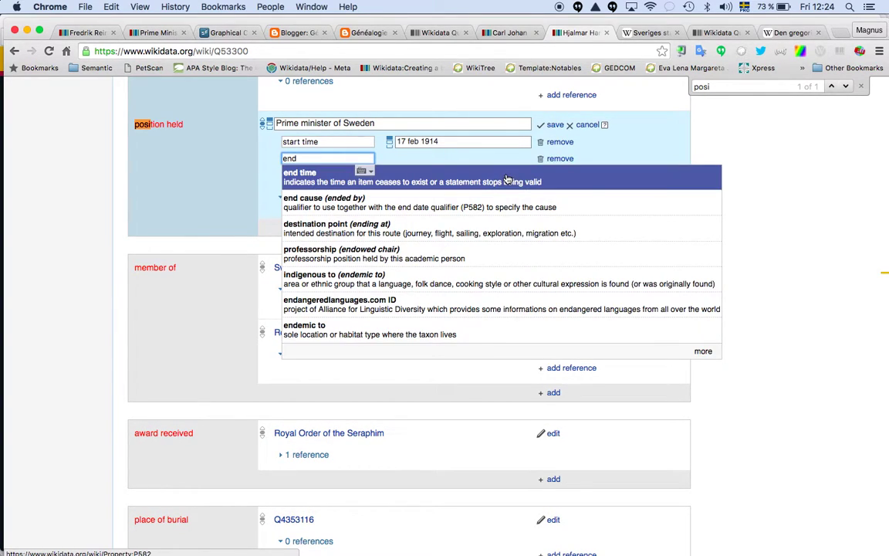
click(507, 179)
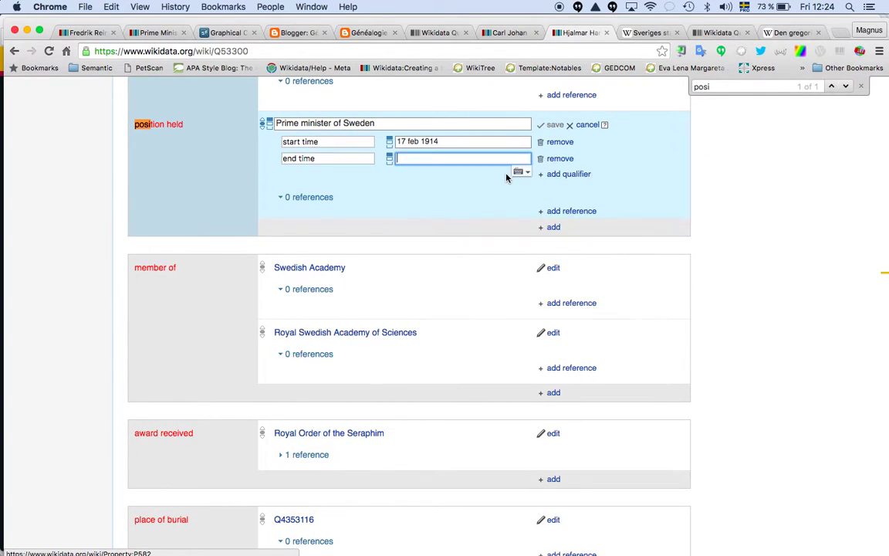
click(651, 33)
drag(465, 325, 406, 325)
key(super+c)
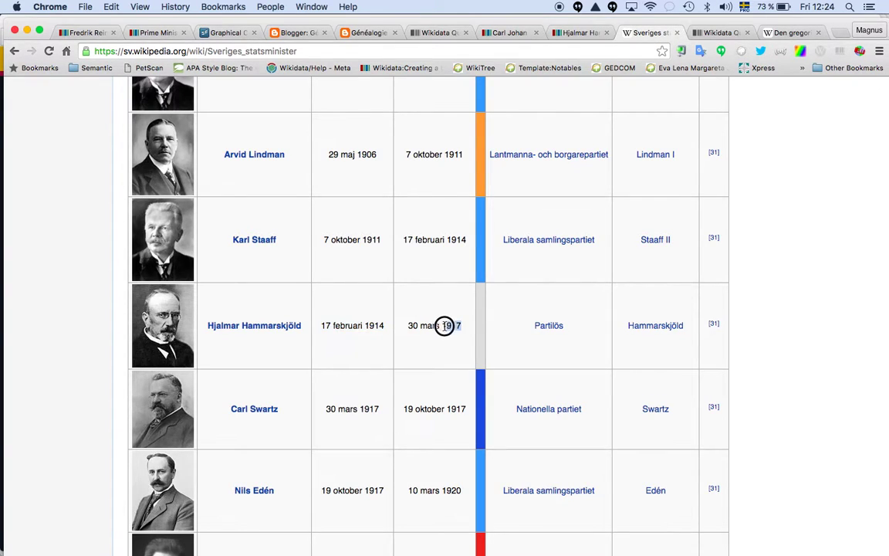
click(579, 33)
key(super+v)
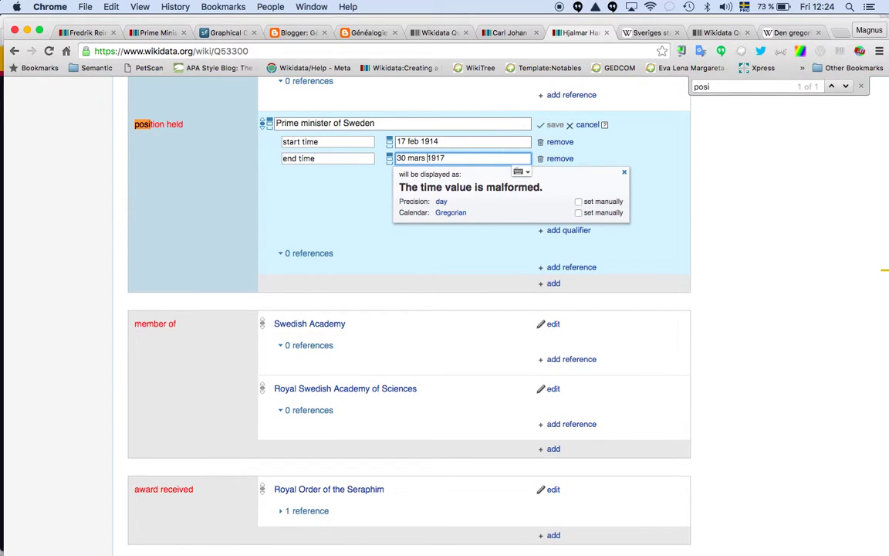
key(BackSpace)
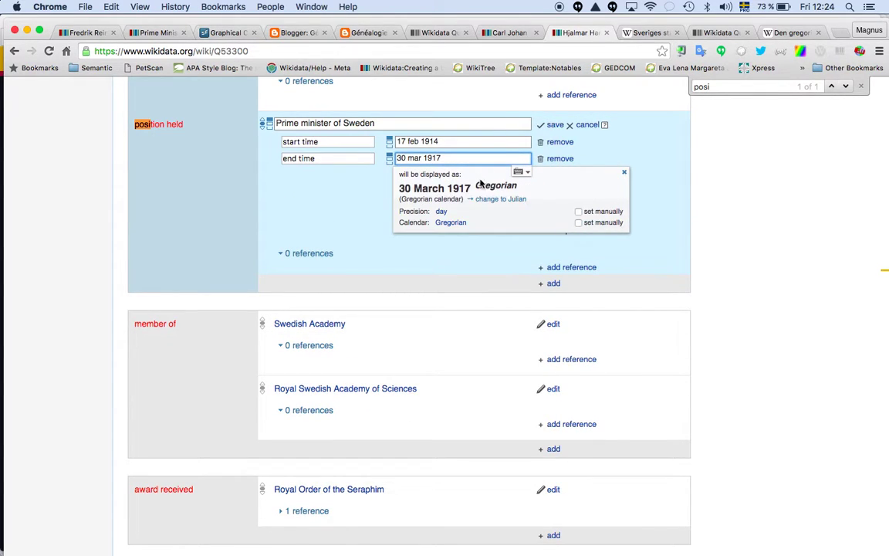
click(624, 174)
click(571, 175)
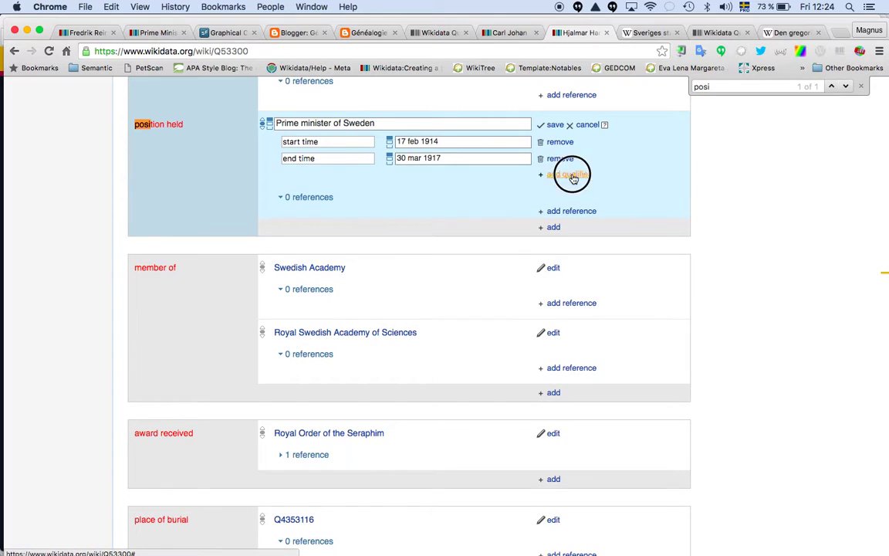
Add a replaces qualifier with Karl Staaff, checked against the Wikipedia list
text(repla)
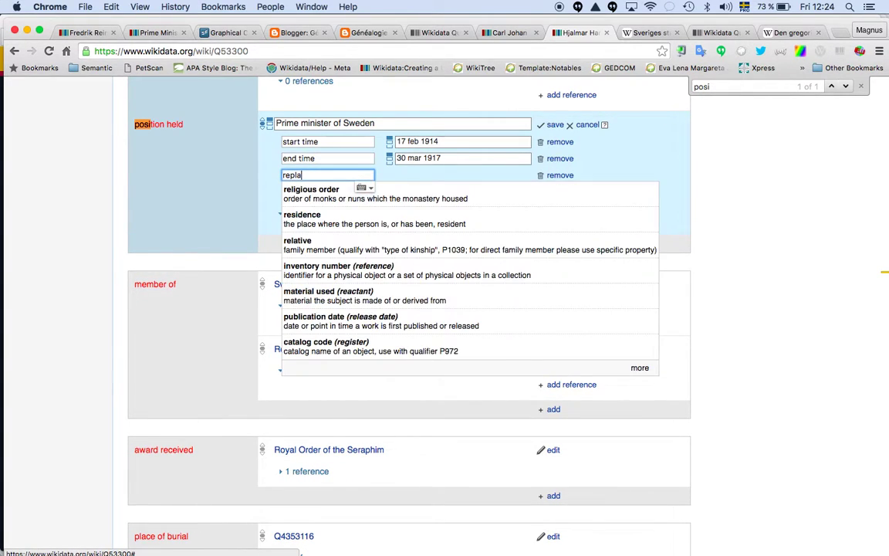
text(ce)
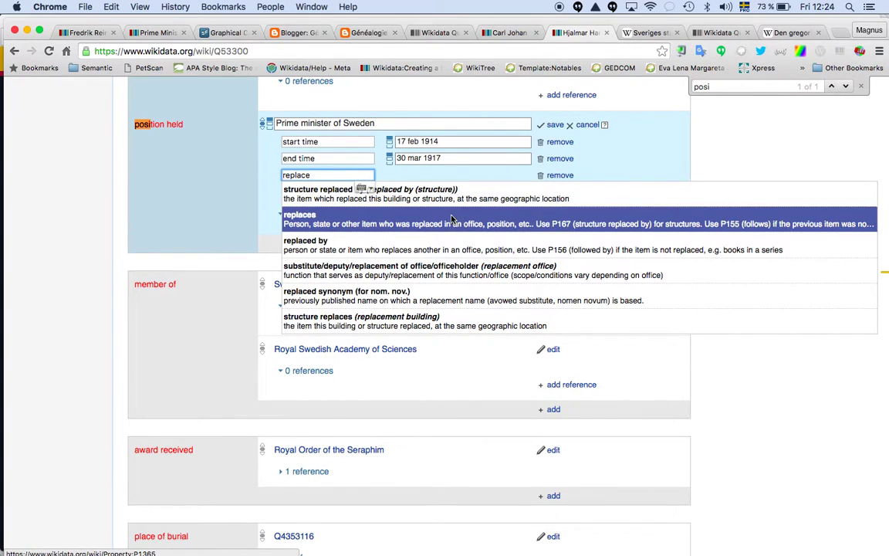
click(453, 219)
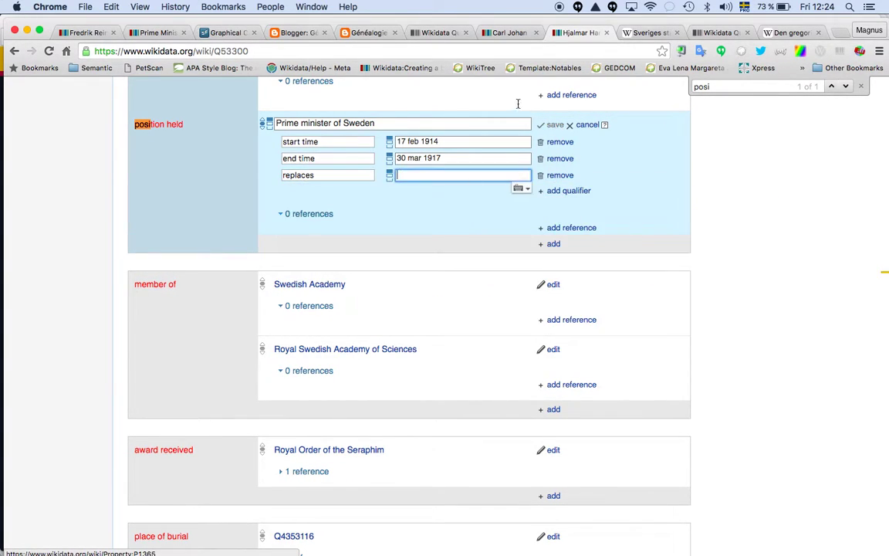
click(503, 33)
click(567, 33)
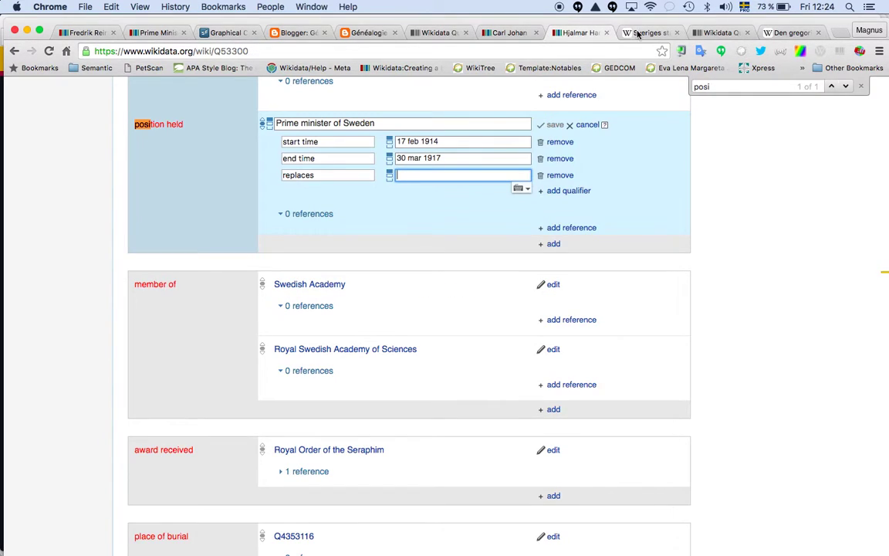
click(648, 33)
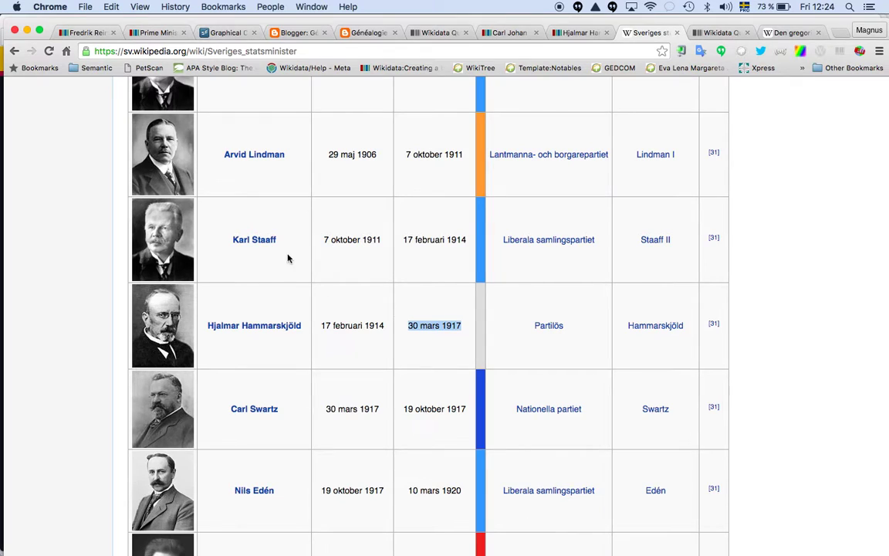
drag(290, 241, 228, 240)
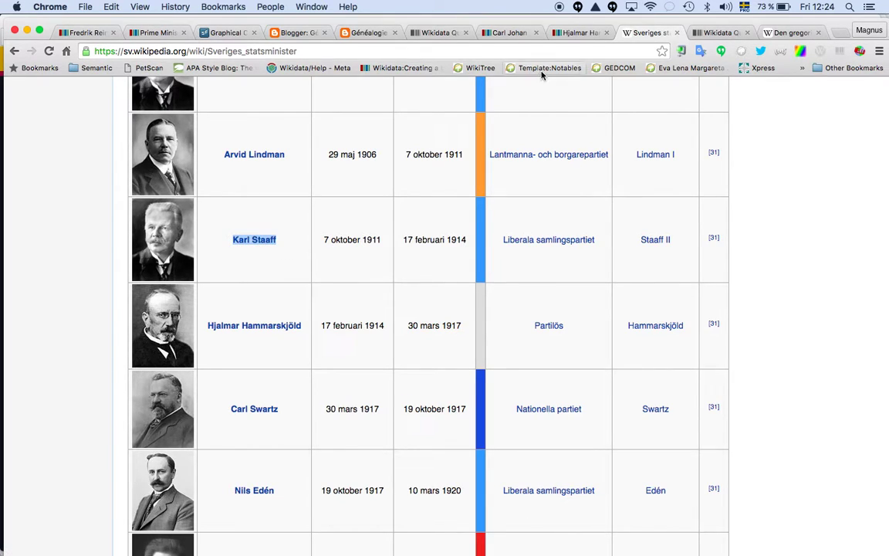
click(577, 33)
text(Karl Staaff)
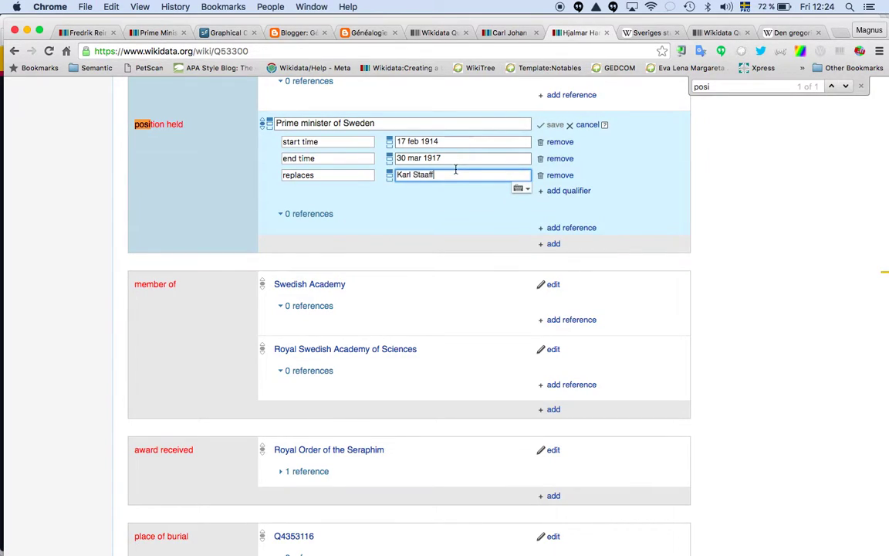
click(453, 199)
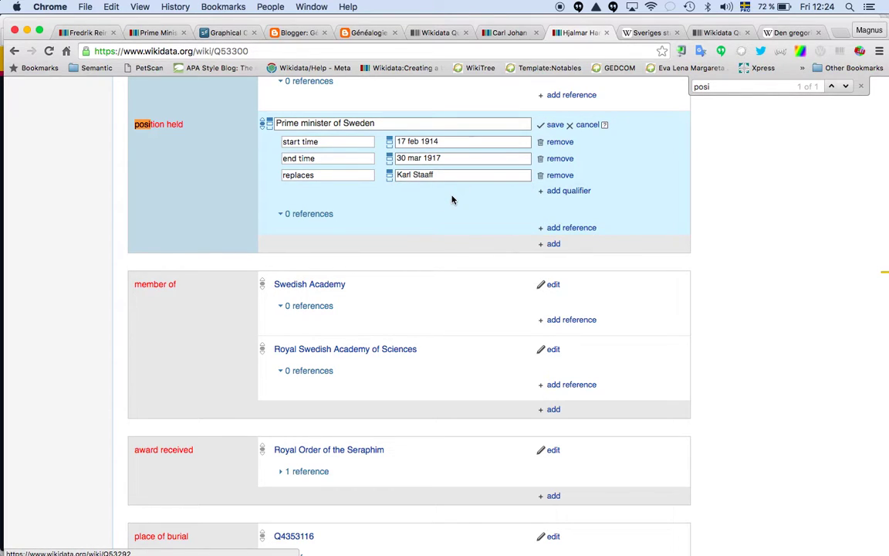
Add a replaced by qualifier with Carl Swartz and save the statement
click(567, 191)
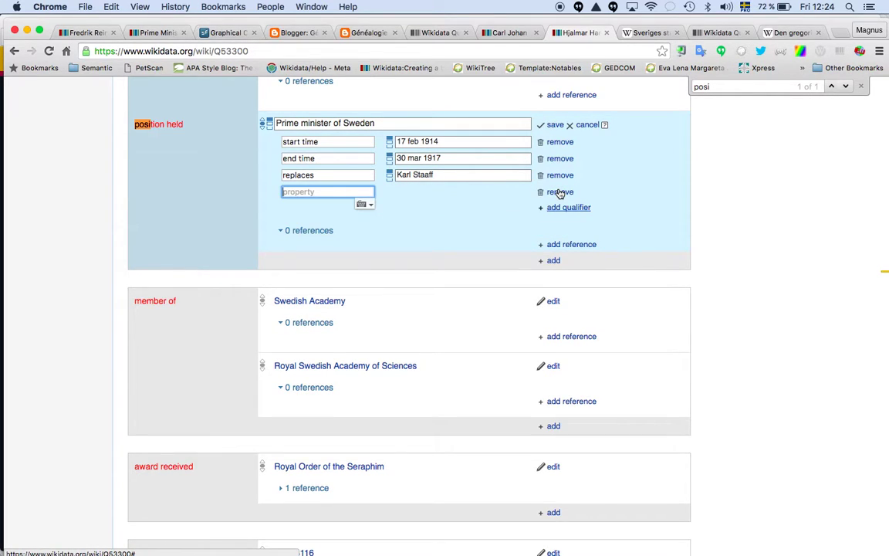
text(replaced by)
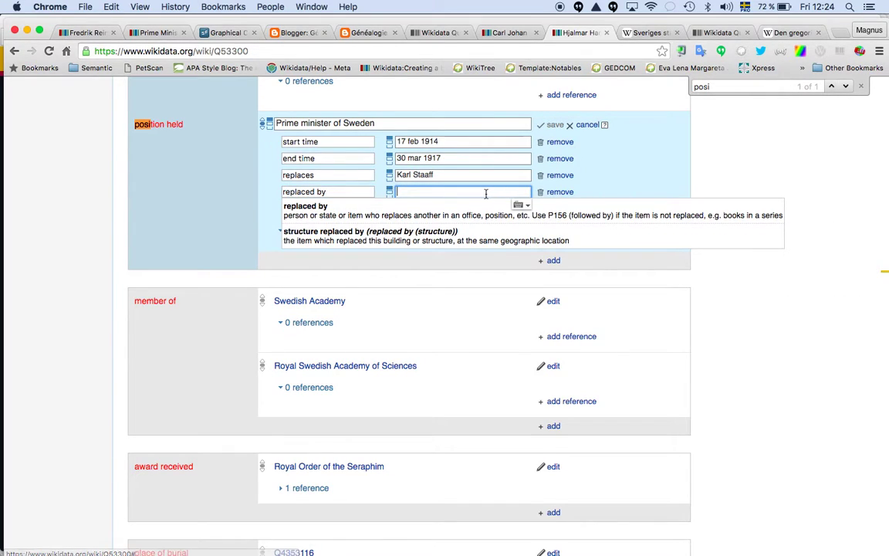
click(464, 212)
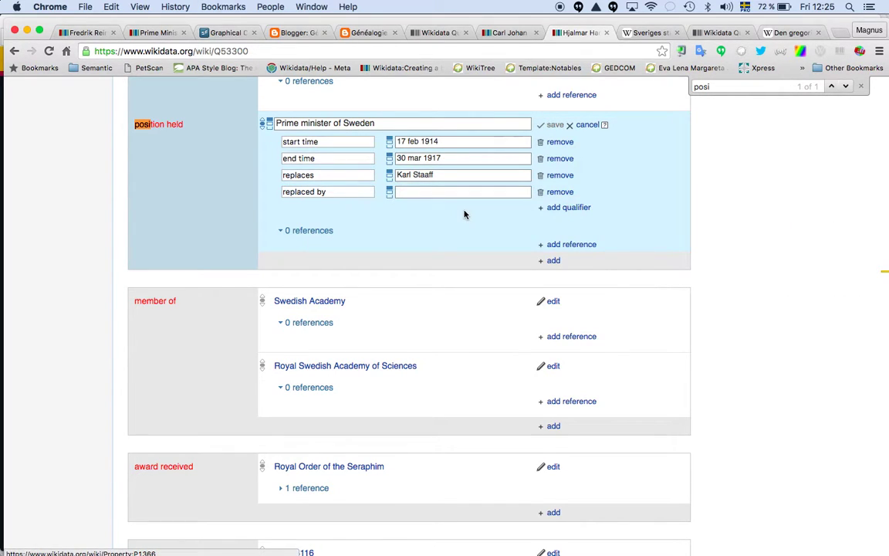
click(650, 35)
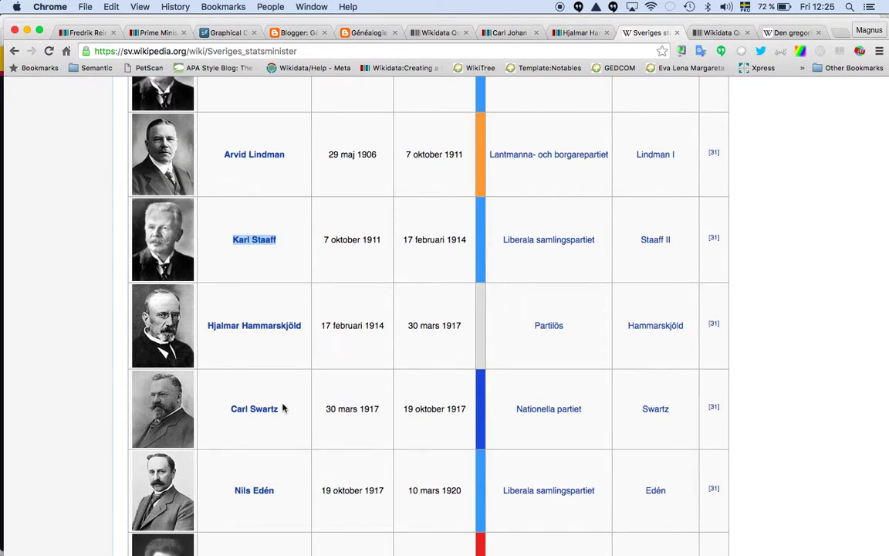
drag(282, 413, 232, 409)
key(super+c)
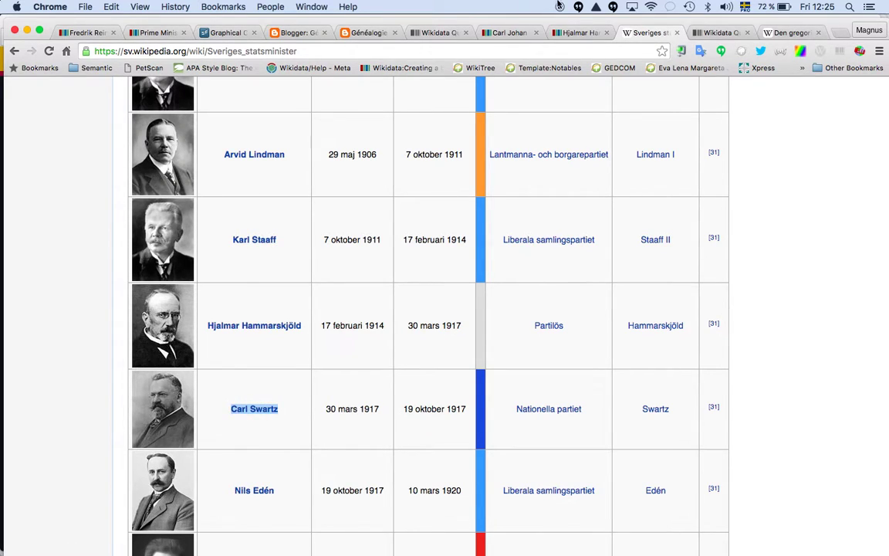
click(568, 33)
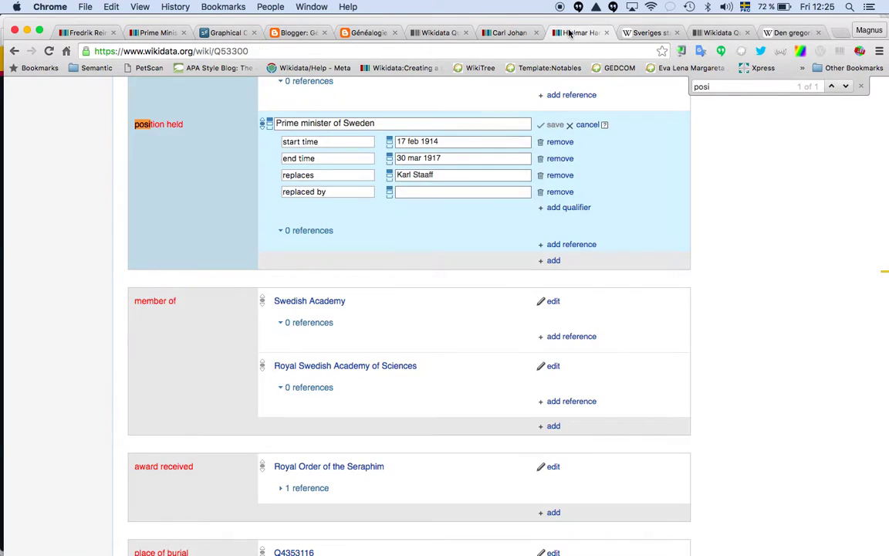
click(466, 189)
key(super+v)
click(556, 126)
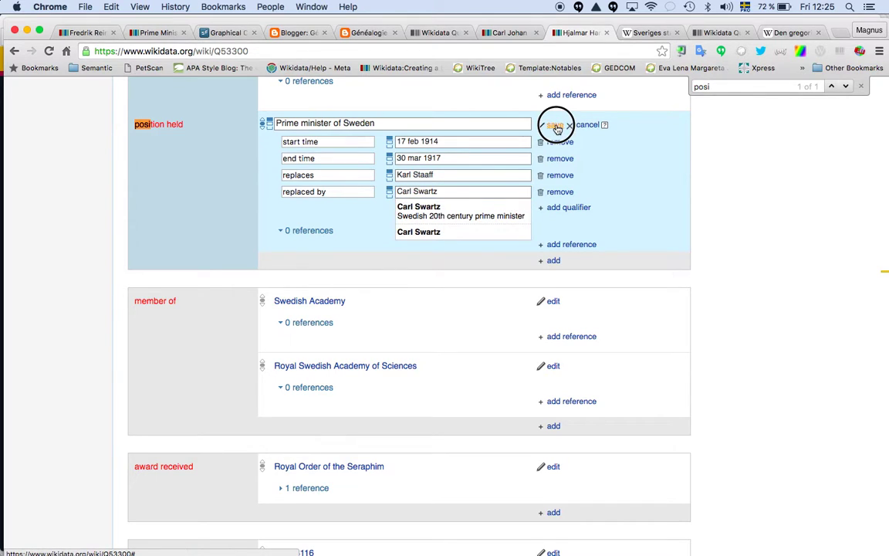
click(500, 215)
click(552, 125)
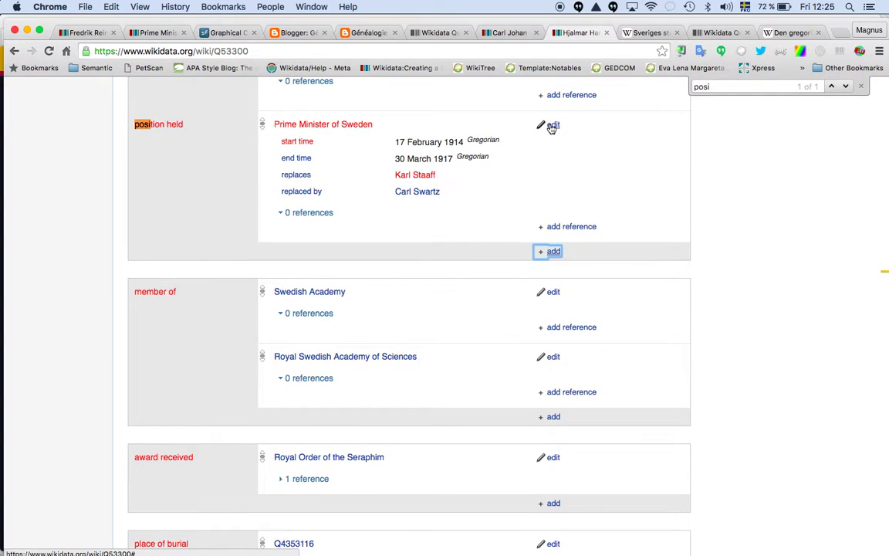
Open Carl Swartz's Wikidata item (Q53305) and scroll down its statements
click(412, 193)
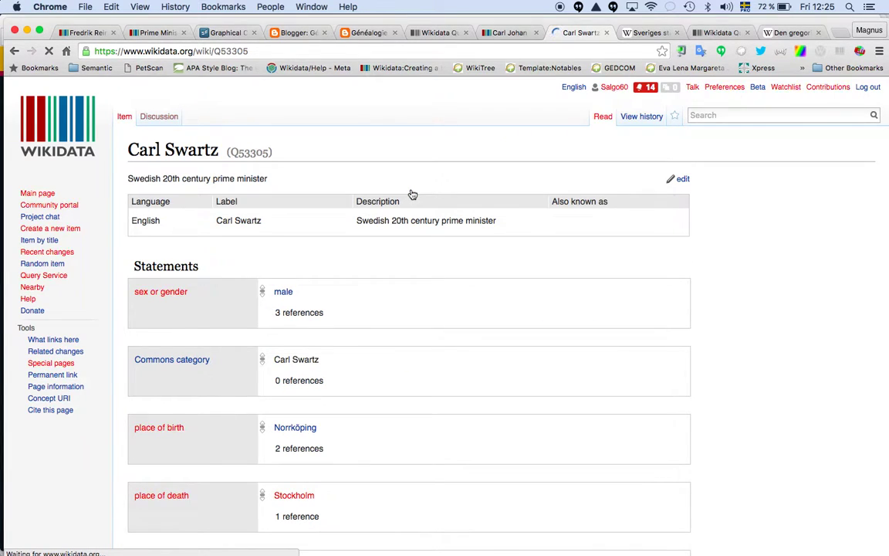
scroll(412, 195, down, 1)
scroll(425, 234, down, 3)
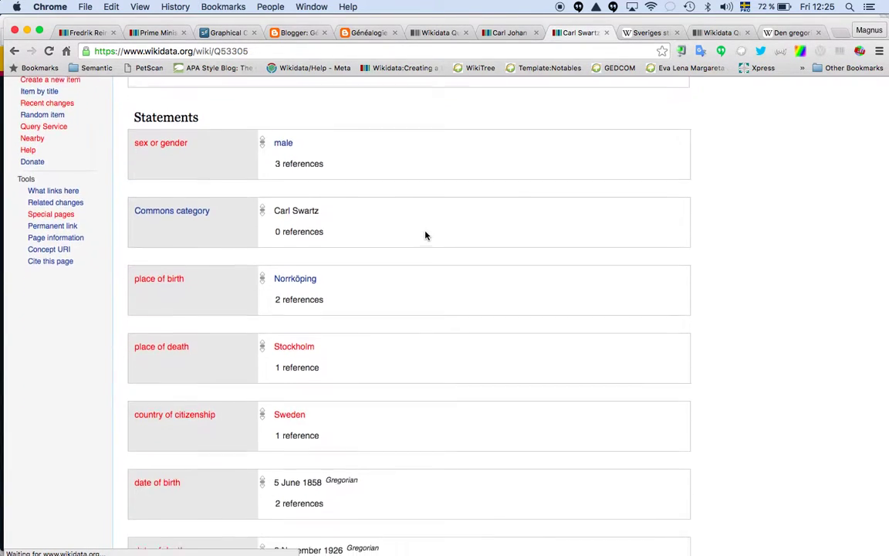
scroll(425, 236, down, 3)
scroll(424, 235, down, 5)
scroll(424, 236, down, 2)
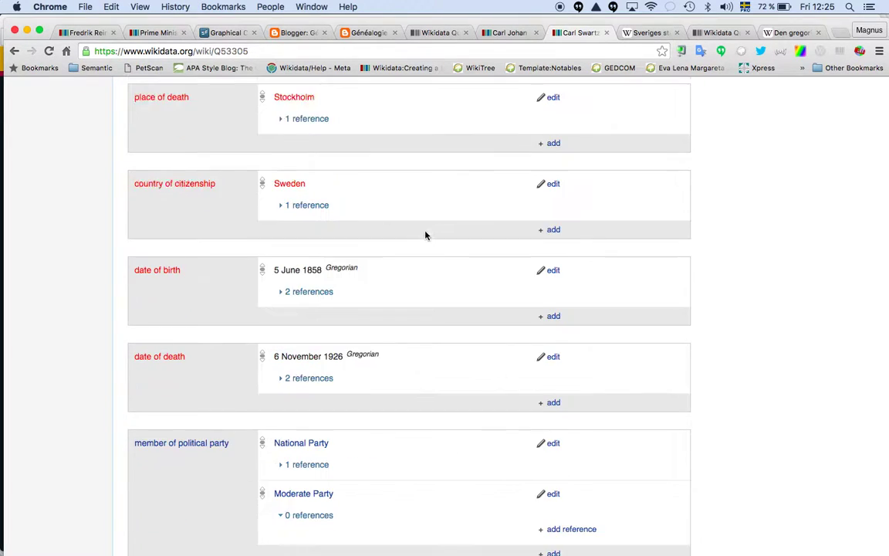
scroll(424, 236, down, 9)
scroll(425, 235, down, 1)
scroll(425, 235, down, 2)
scroll(424, 235, down, 2)
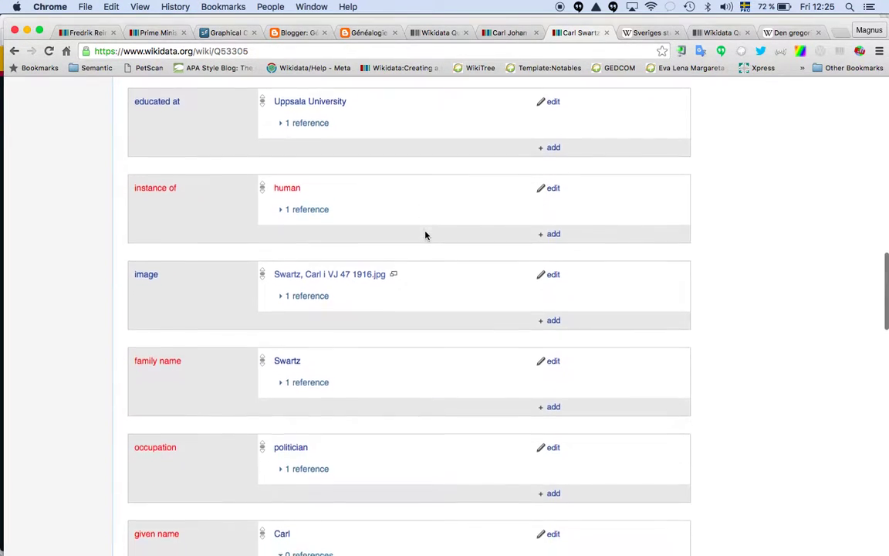
scroll(424, 235, down, 2)
Search the page for 'posi' to reach position held, showing only Member of the Riksdag
key(super+f)
text(posi)
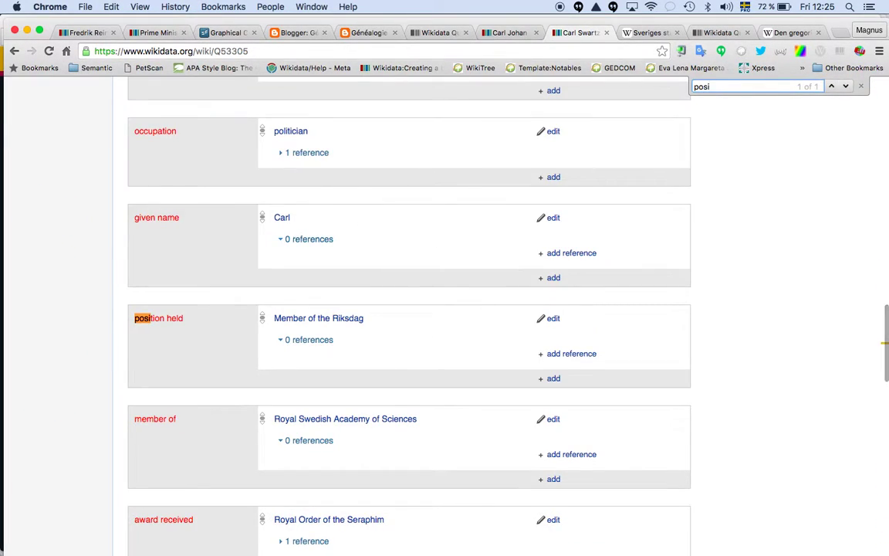
scroll(459, 335, down, 2)
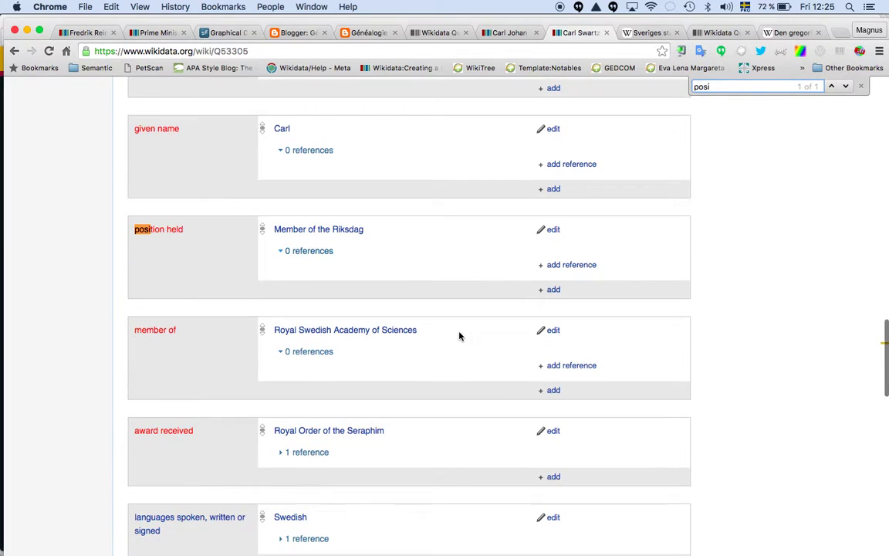
Add a Prime Minister of Sweden position held value with a start time qualifier
click(554, 291)
text(Prime Minister of Swed)
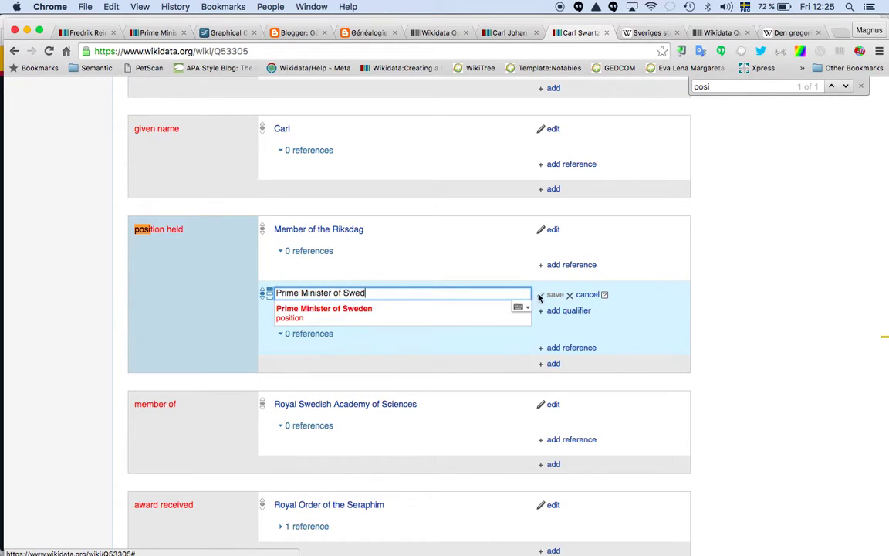
click(414, 311)
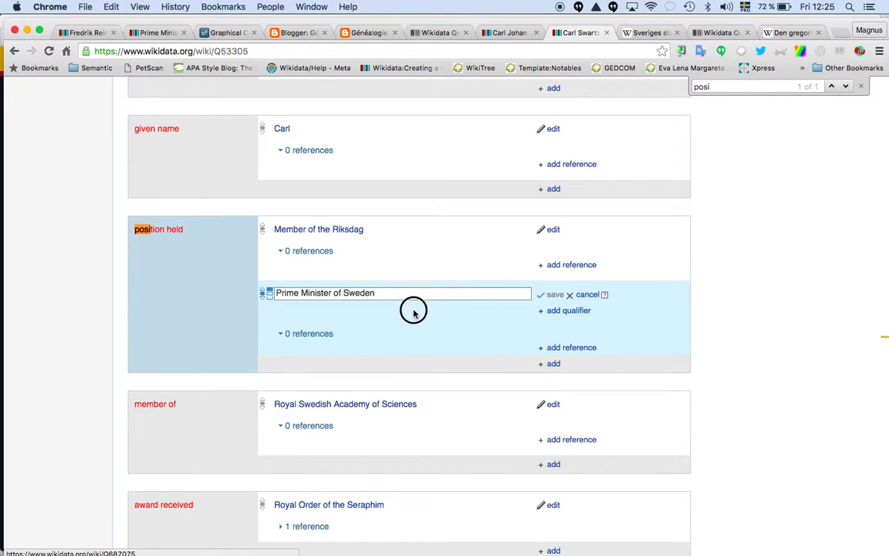
click(549, 311)
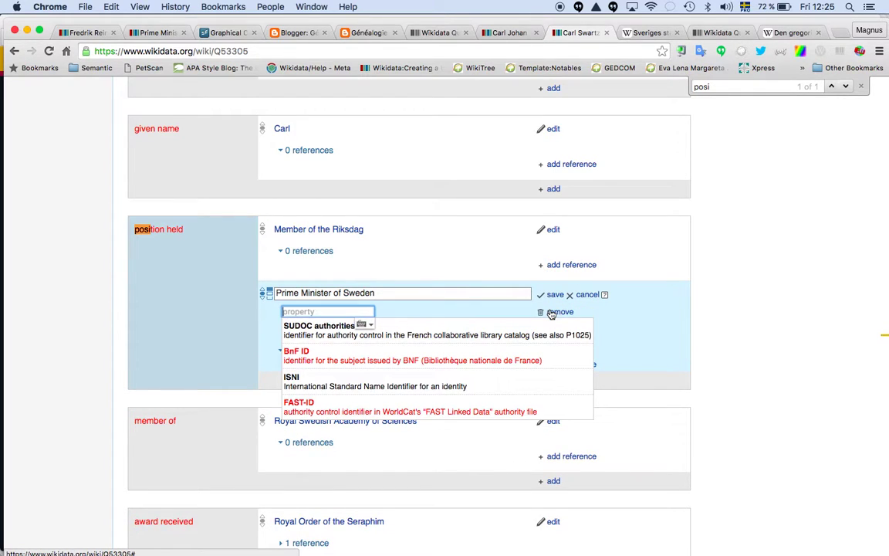
text(start)
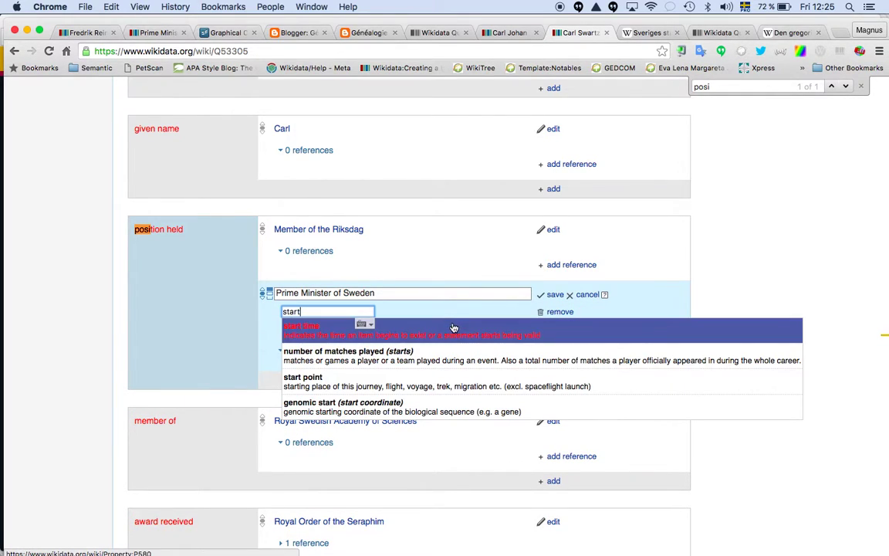
click(453, 330)
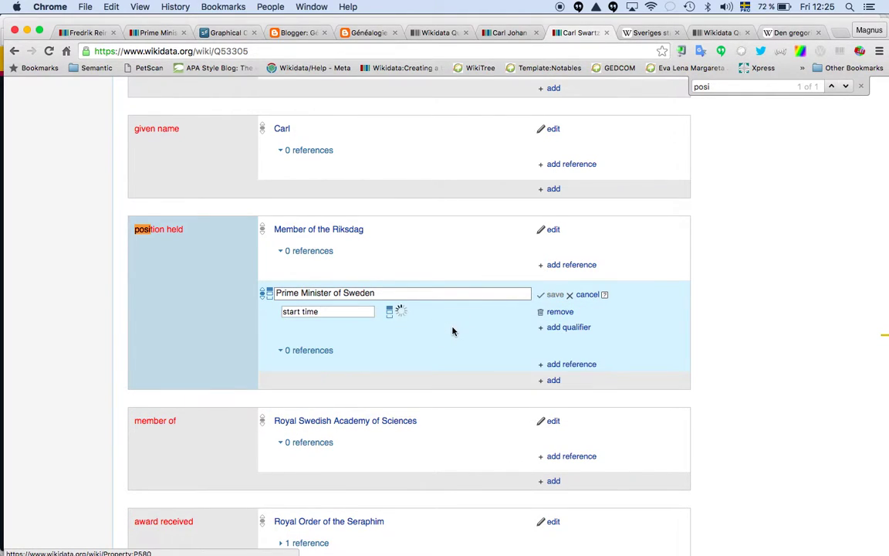
Set the start time to 30 March 1917, copied from the Wikipedia prime-ministers table
click(648, 35)
scroll(330, 322, down, 3)
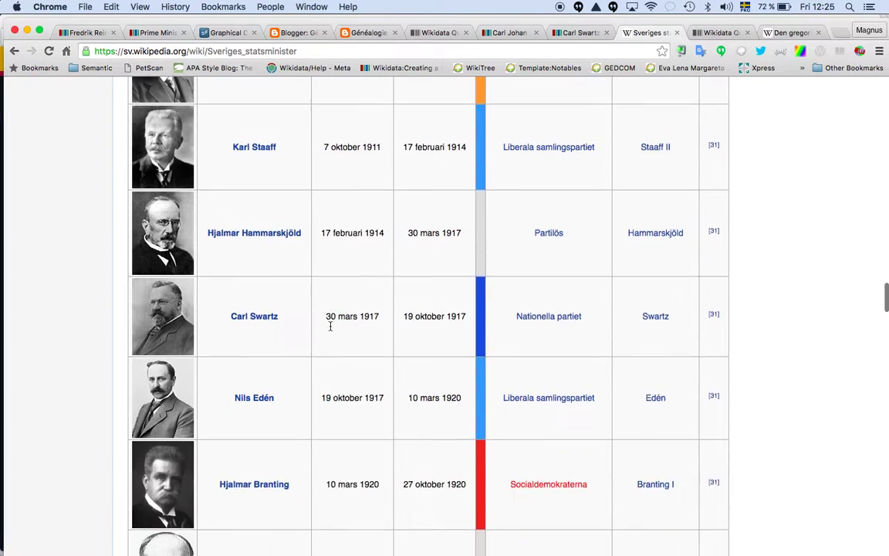
drag(379, 294, 325, 294)
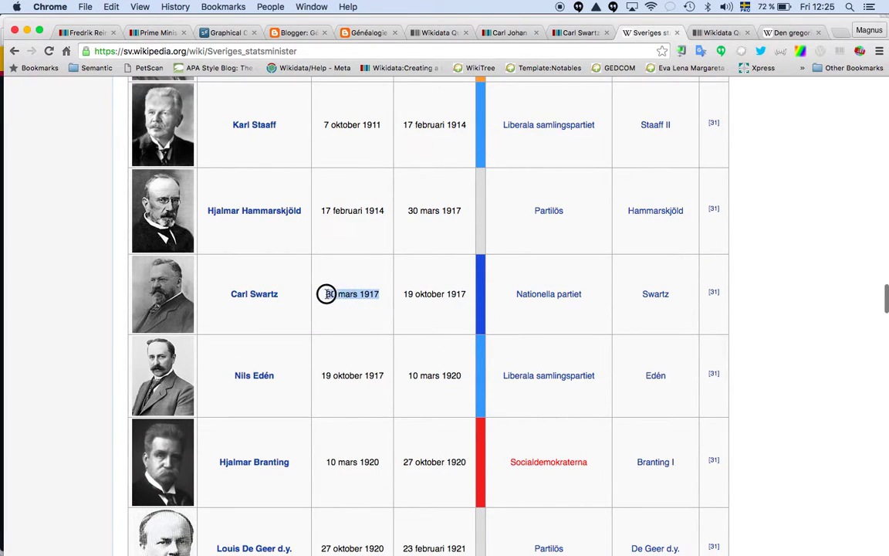
key(super+c)
click(581, 32)
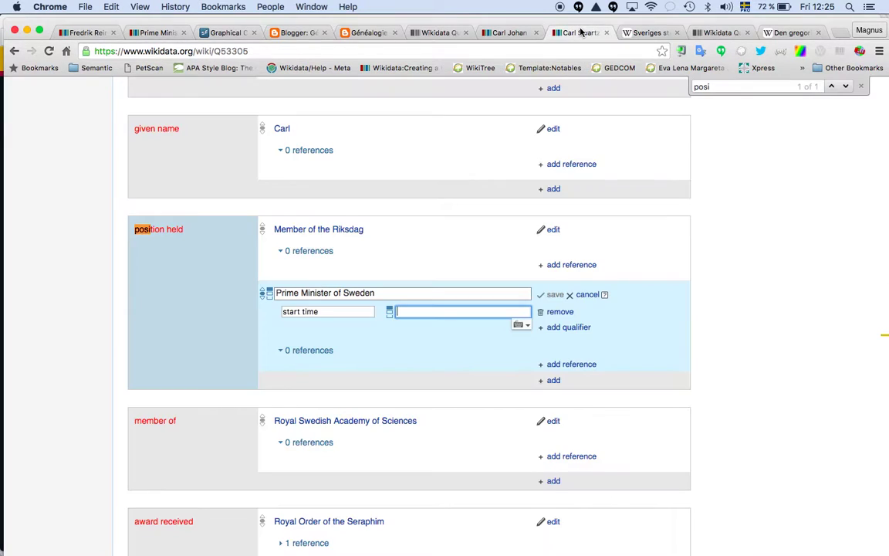
click(422, 321)
click(422, 308)
key(super+v)
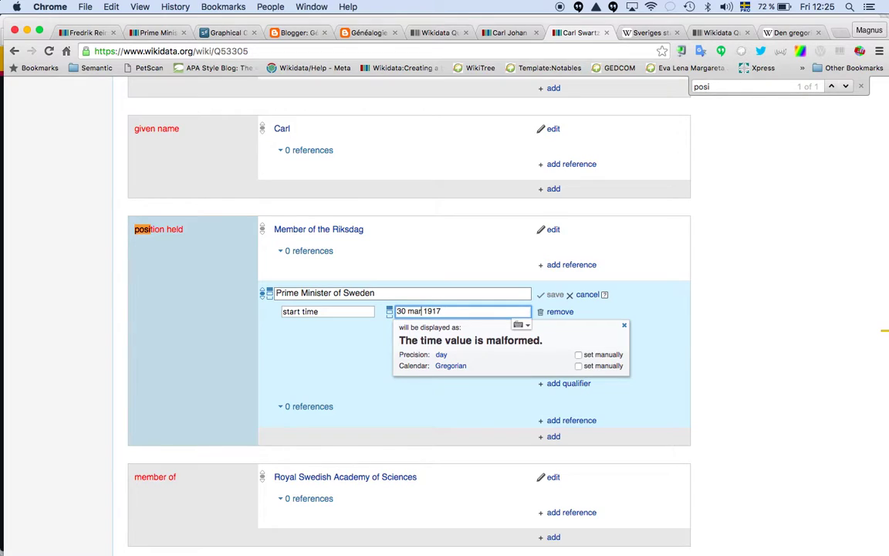
key(BackSpace)
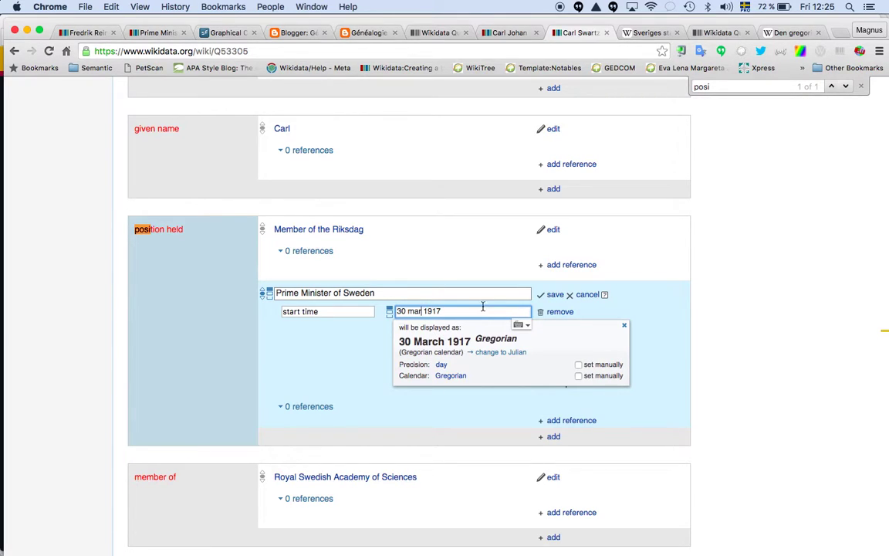
key(Tab)
click(624, 325)
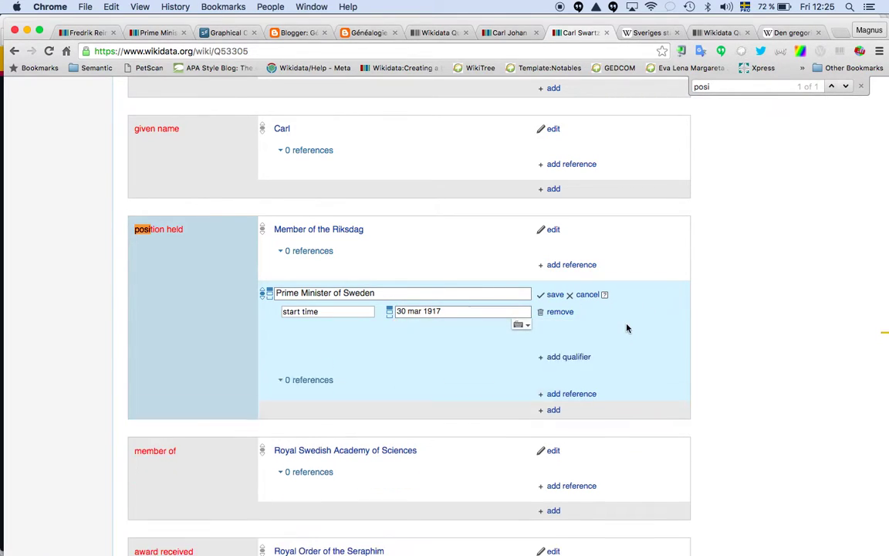
Add an end time qualifier of 19 Oct 1917, copied from Wikipedia
click(569, 327)
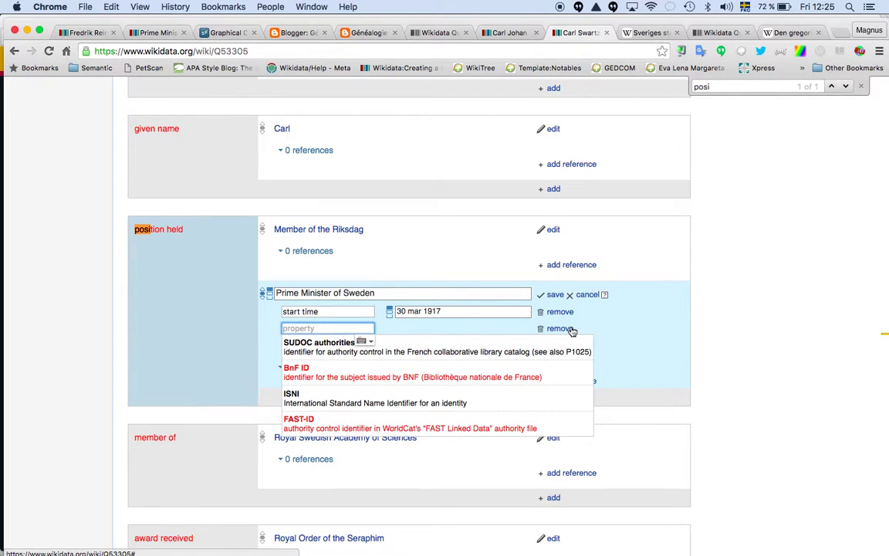
text(end time)
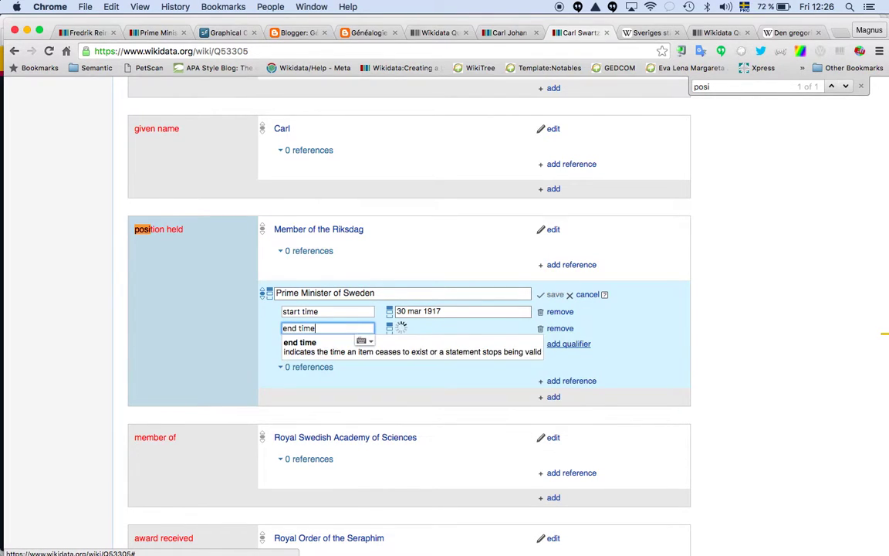
click(475, 345)
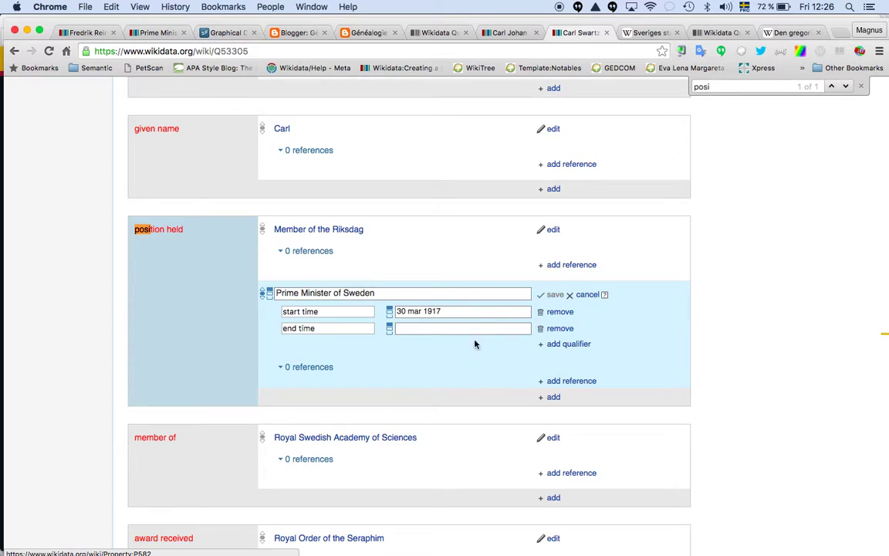
click(642, 33)
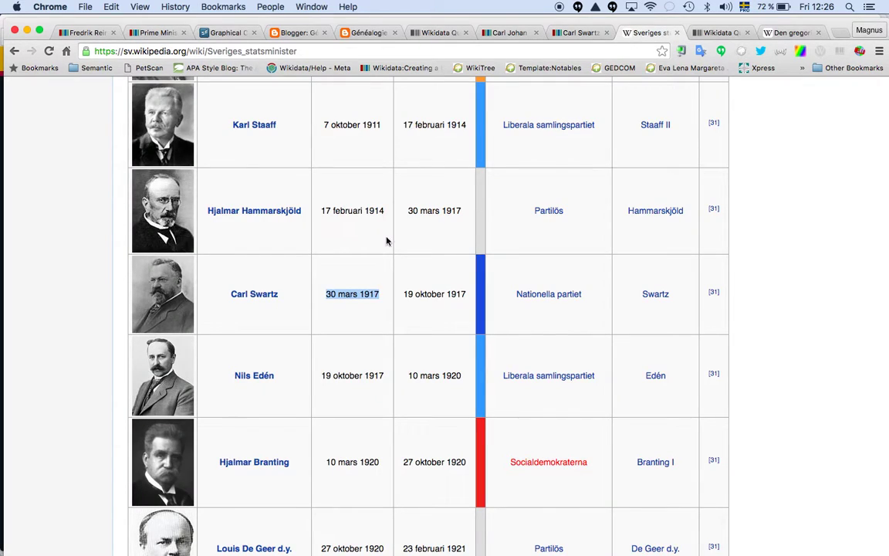
drag(403, 294, 468, 294)
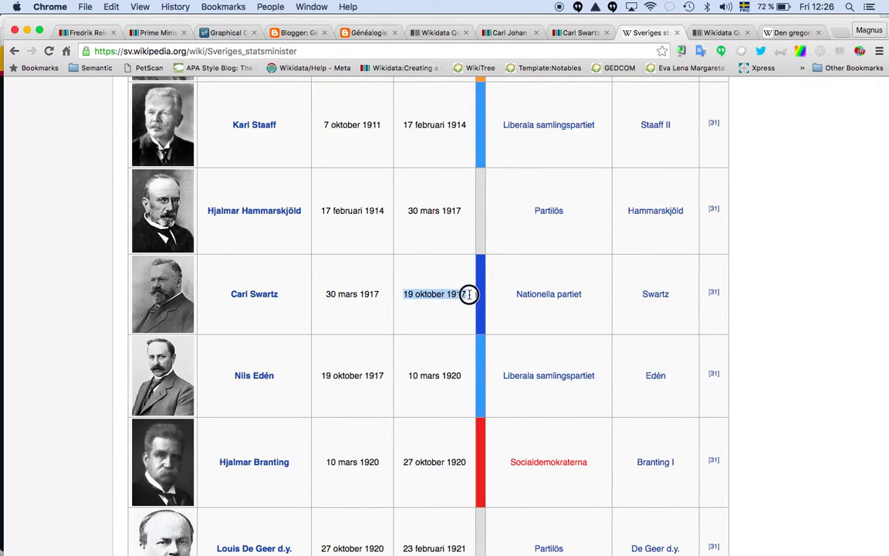
click(577, 33)
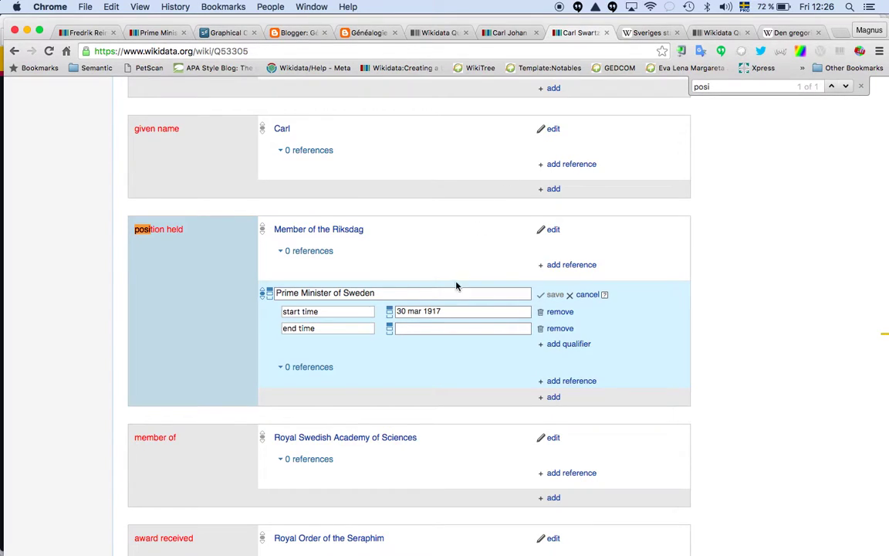
click(424, 329)
key(ctrl+v)
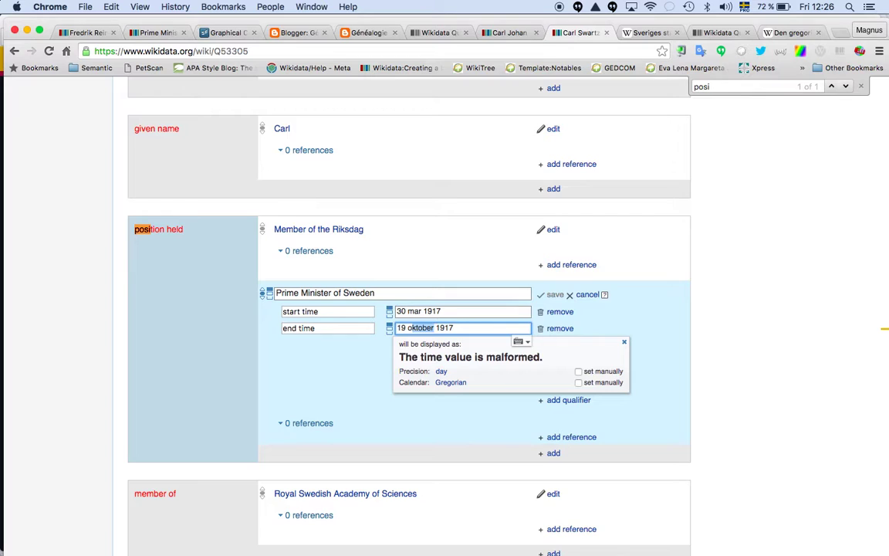
text(oct)
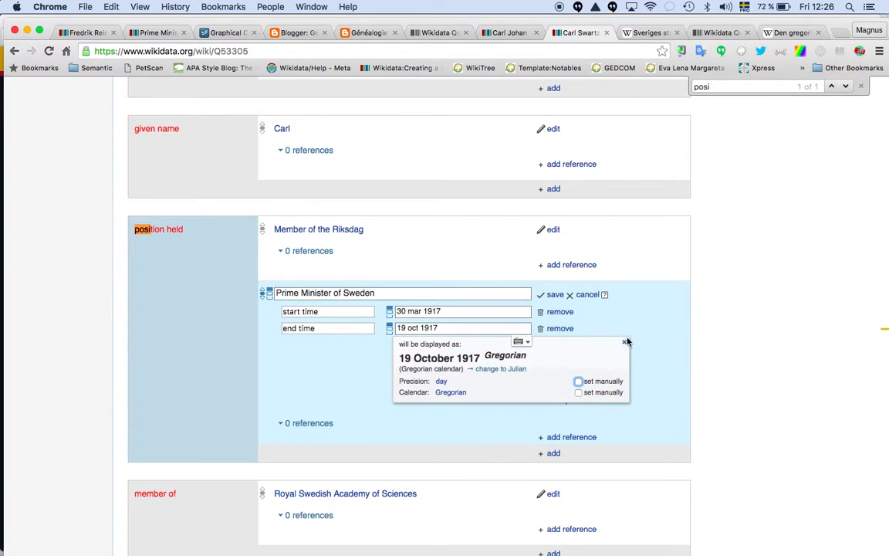
click(625, 342)
Add a 'replaces' qualifier set to Hjalmar Hammarskjöld, copied from the Wikipedia table
click(563, 345)
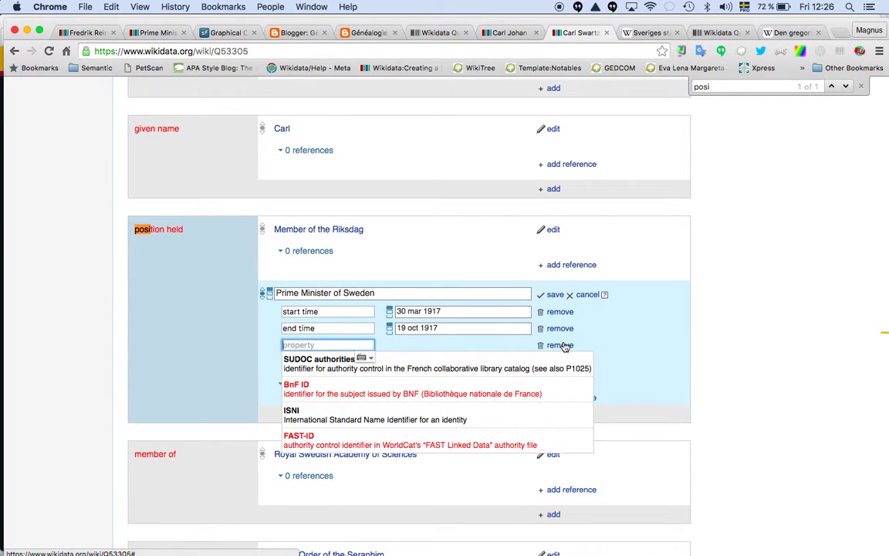
text(replace)
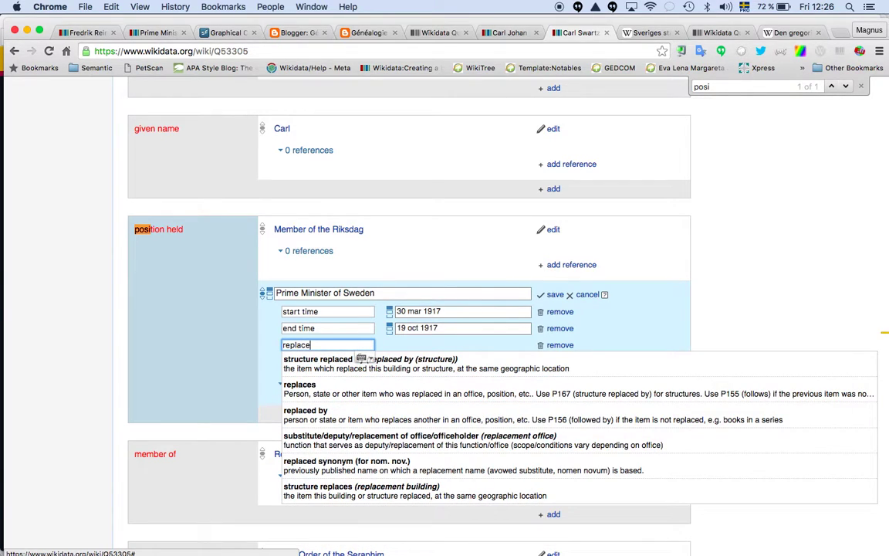
click(440, 388)
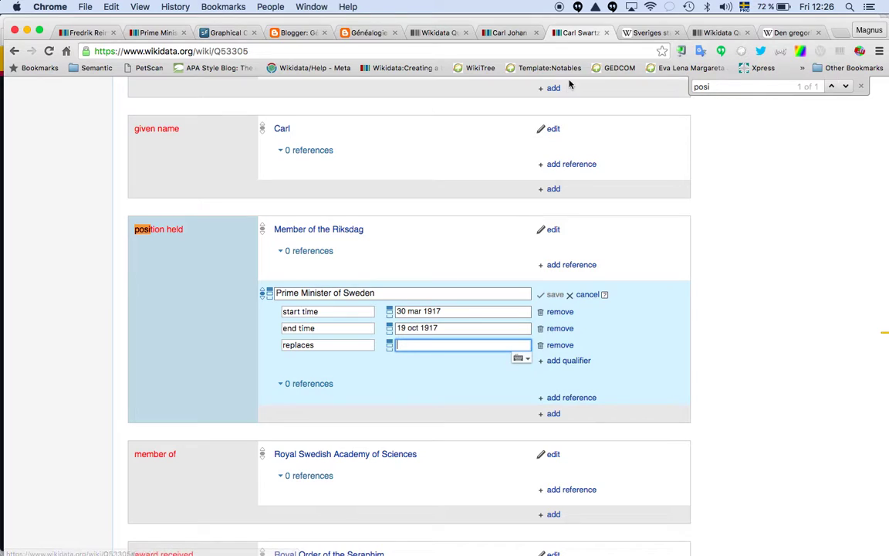
click(654, 33)
drag(305, 211, 207, 210)
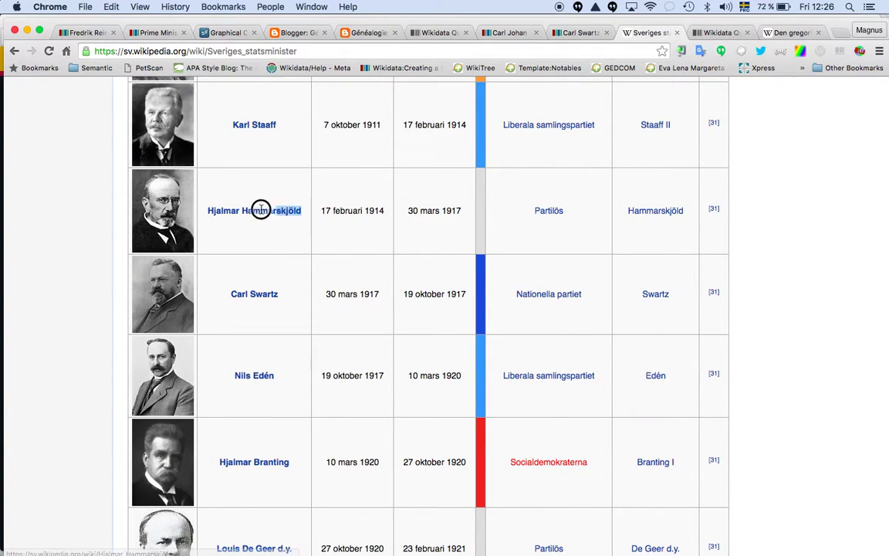
click(583, 33)
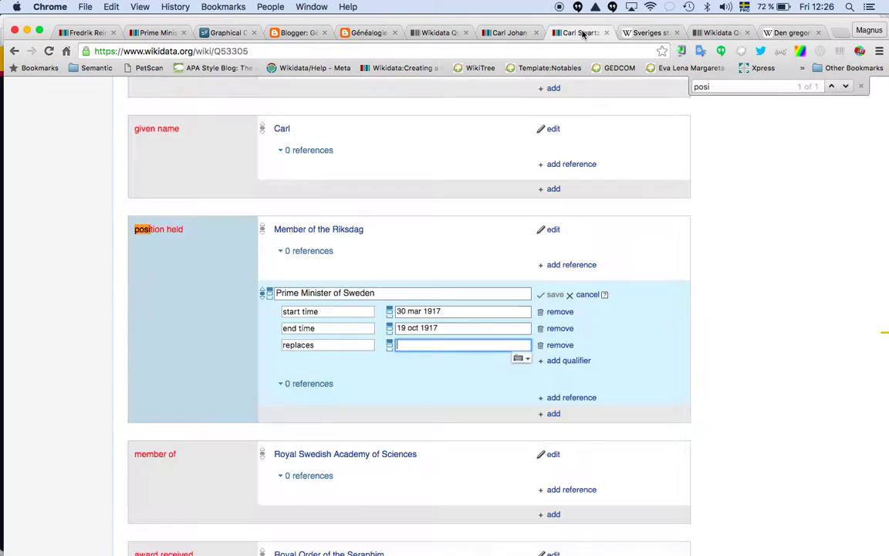
key(ctrl+v)
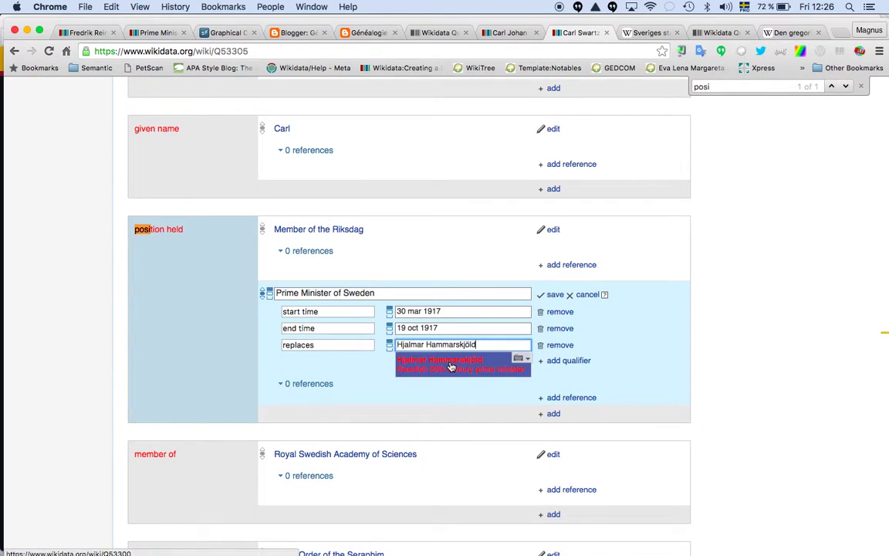
click(452, 365)
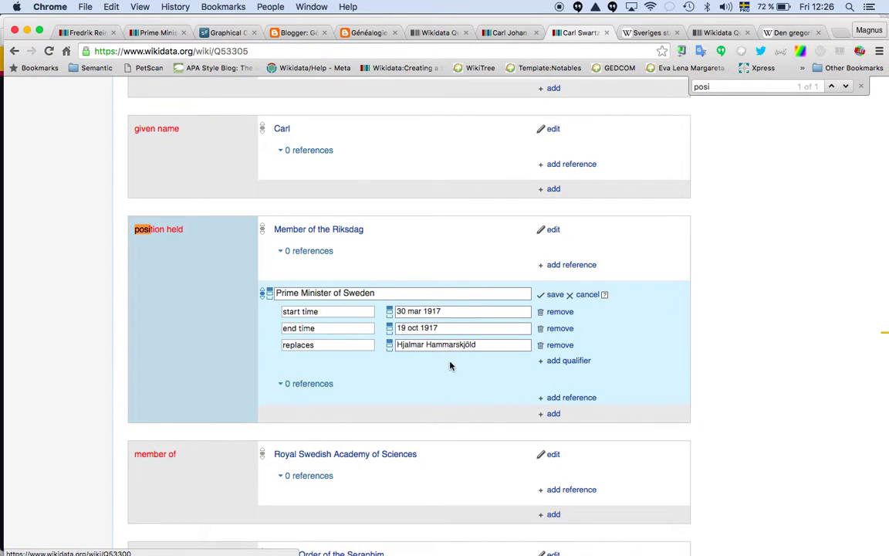
Add a 'replaced by' qualifier set to Nils Edén and save the statement
click(554, 360)
text(Replac)
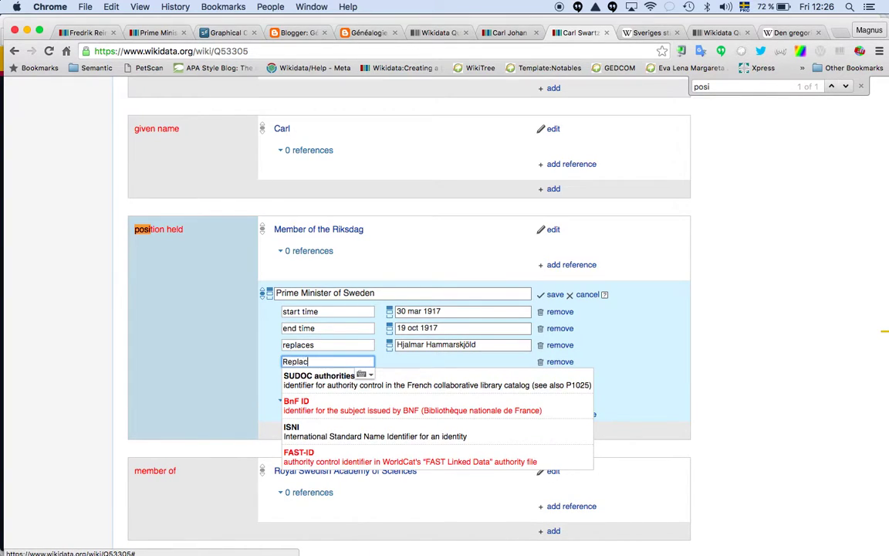
text(ed by)
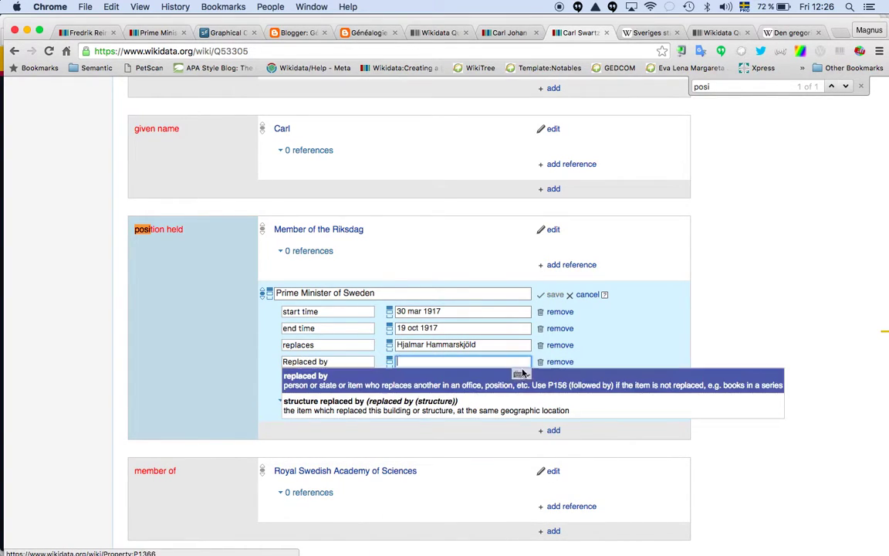
click(471, 378)
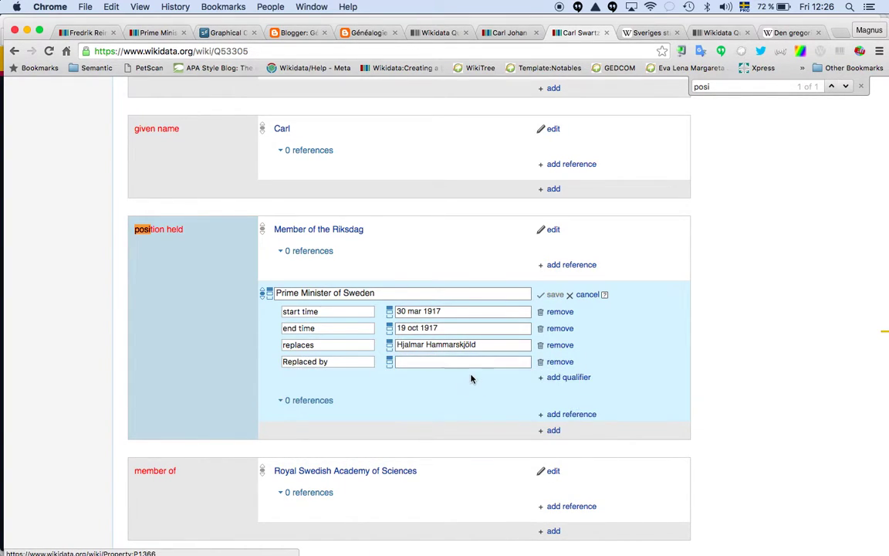
click(647, 32)
drag(276, 375, 233, 375)
key(super+c)
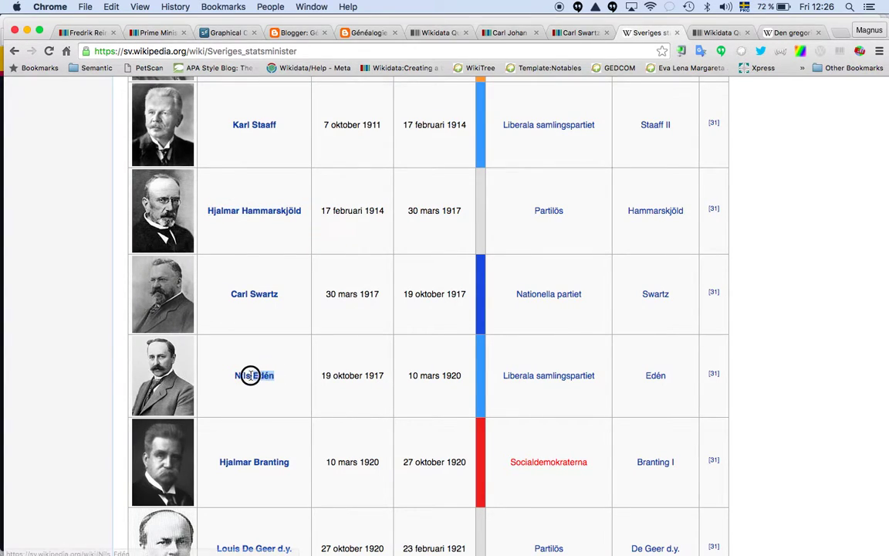
click(576, 32)
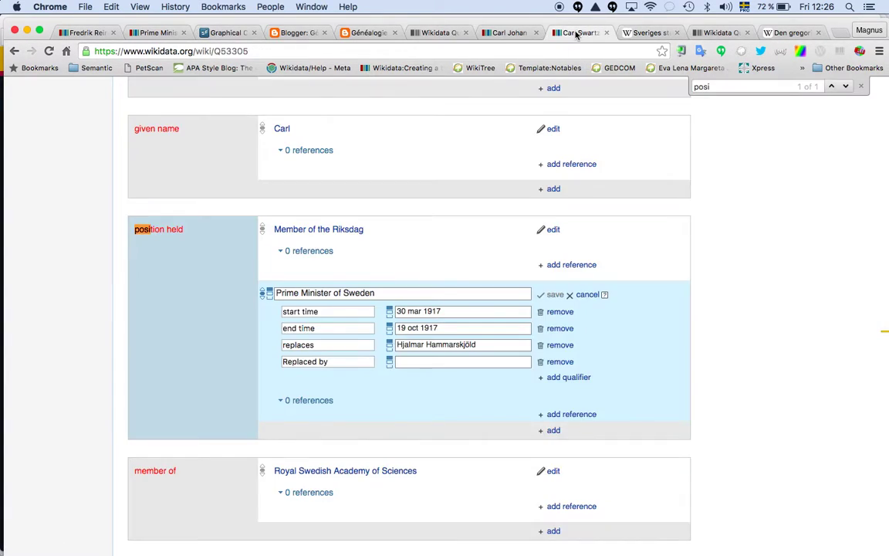
click(437, 362)
key(super+v)
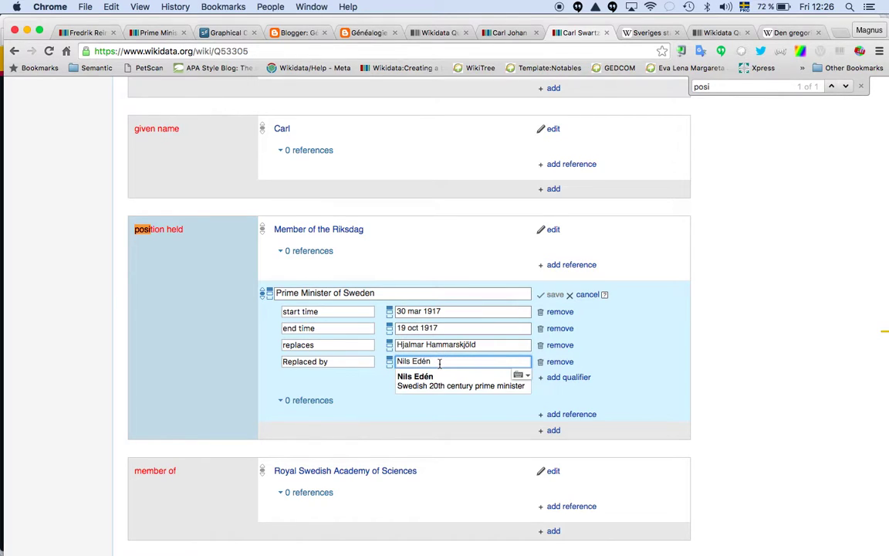
click(440, 377)
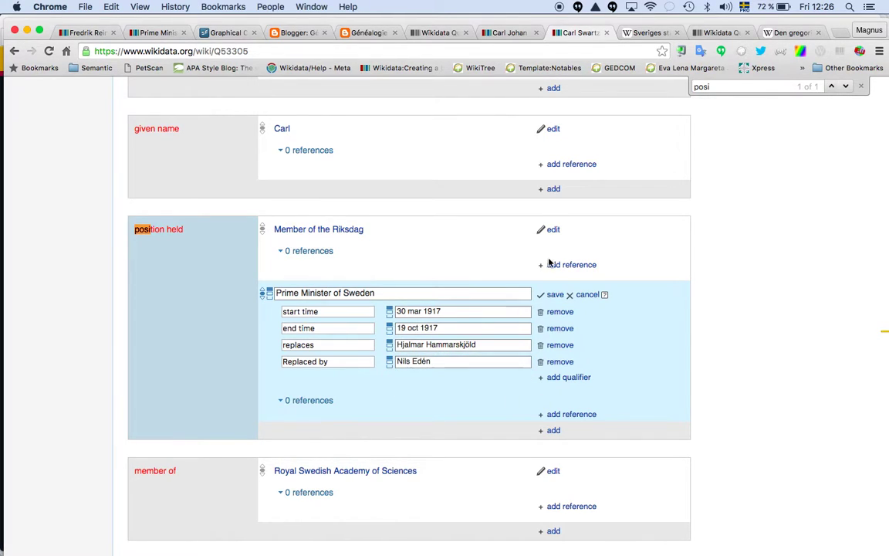
click(555, 294)
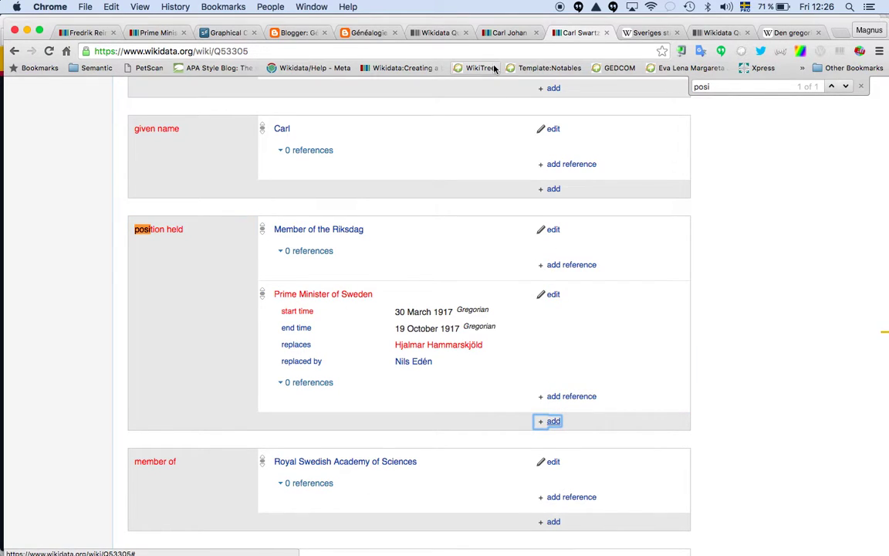
Rerun the prime-minister query and review the predecessor and start date columns
click(437, 32)
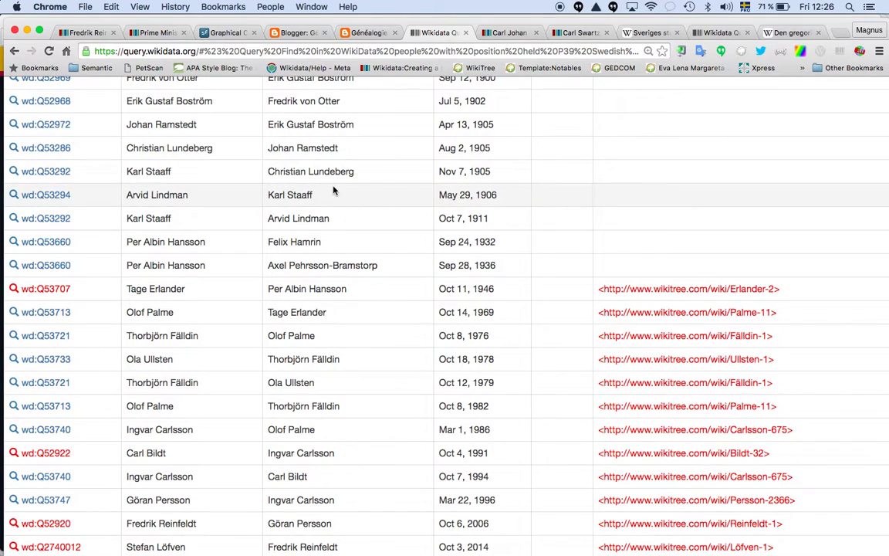
scroll(333, 191, up, 3)
scroll(333, 192, up, 5)
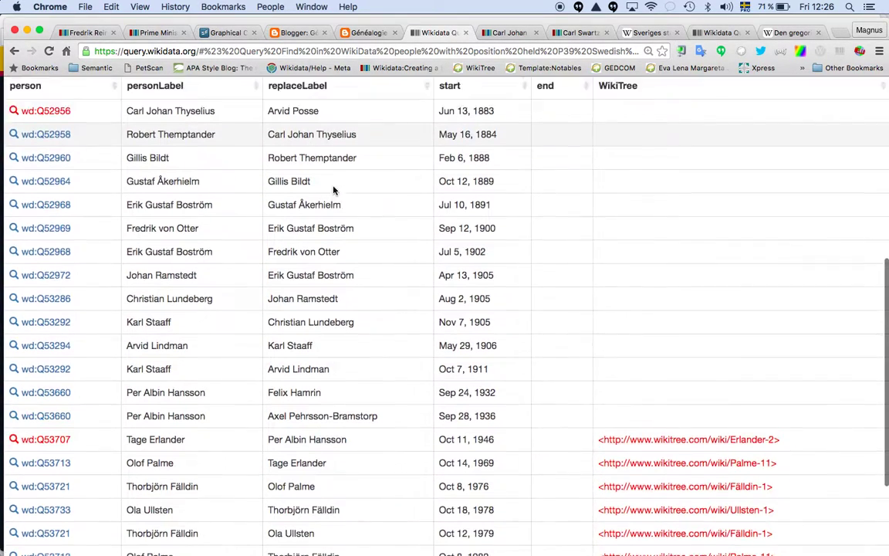
scroll(309, 186, up, 3)
scroll(31, 212, up, 1)
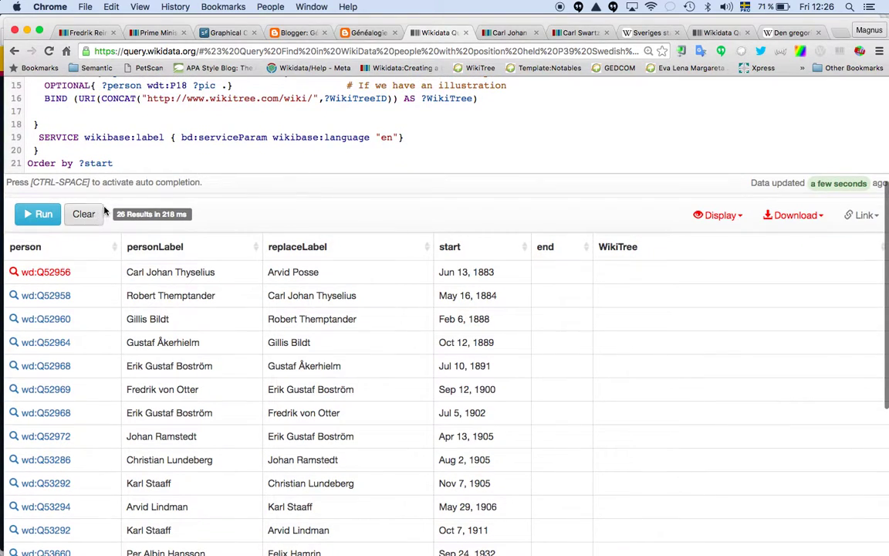
click(34, 214)
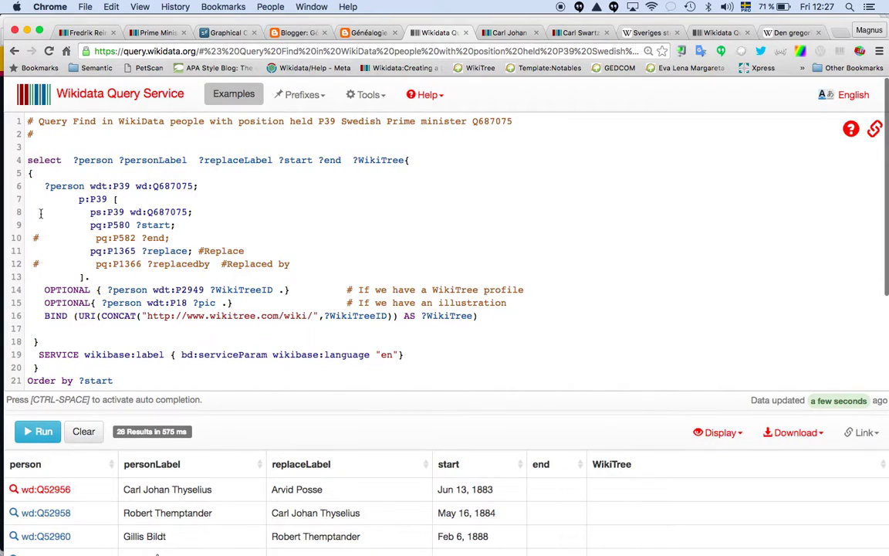
scroll(41, 214, down, 3)
scroll(77, 193, down, 3)
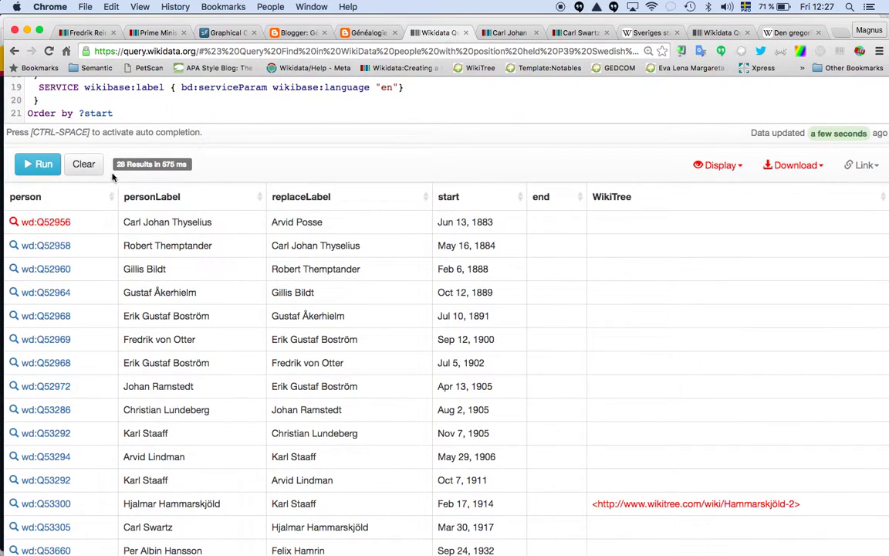
scroll(112, 177, down, 5)
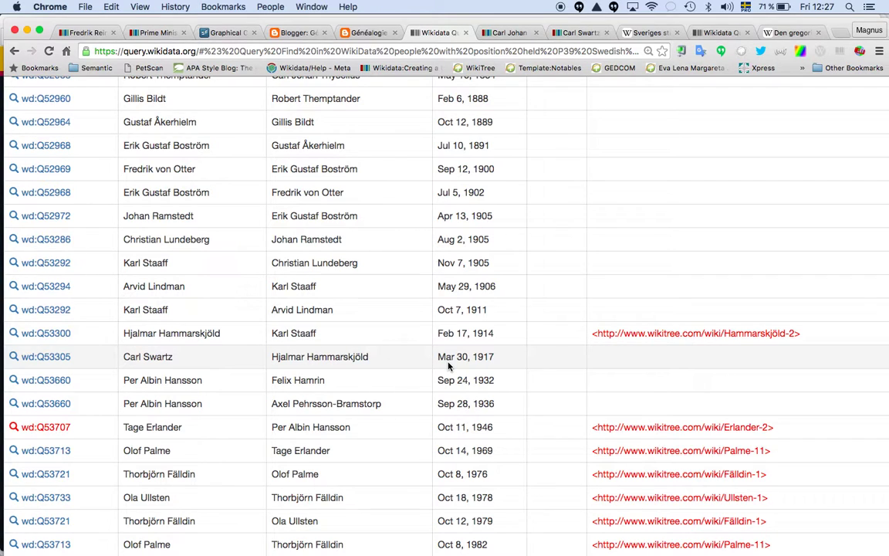
scroll(448, 366, up, 3)
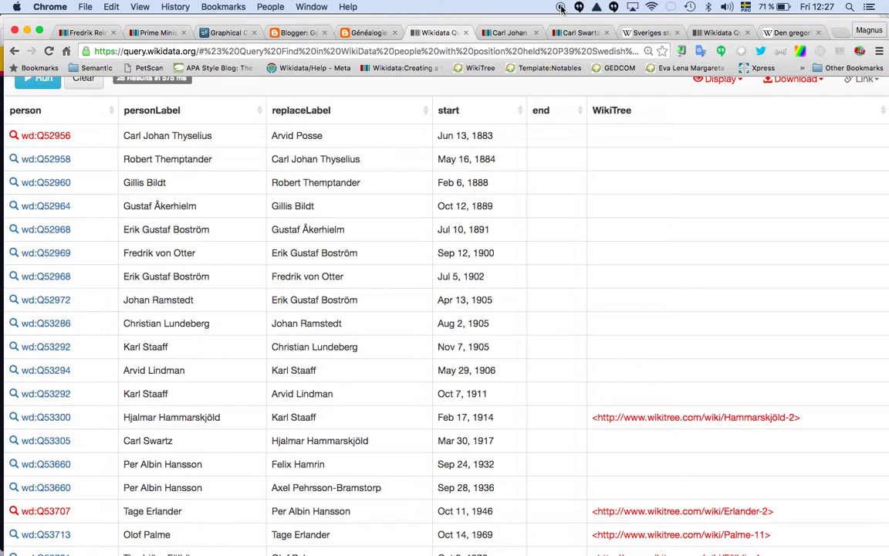
click(513, 33)
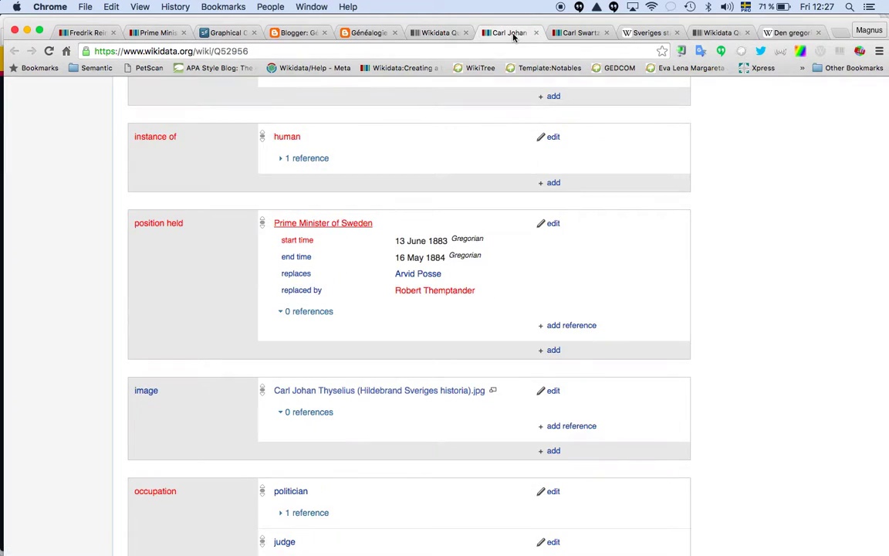
click(337, 228)
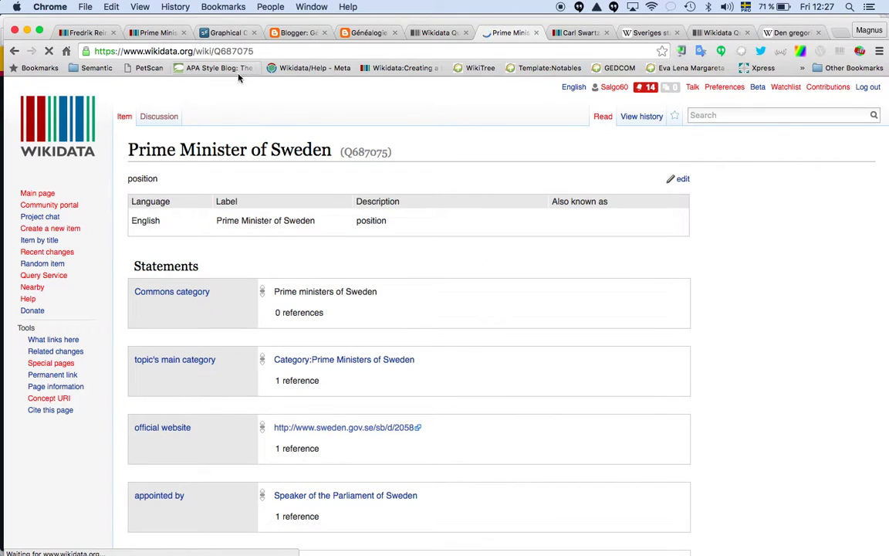
click(431, 33)
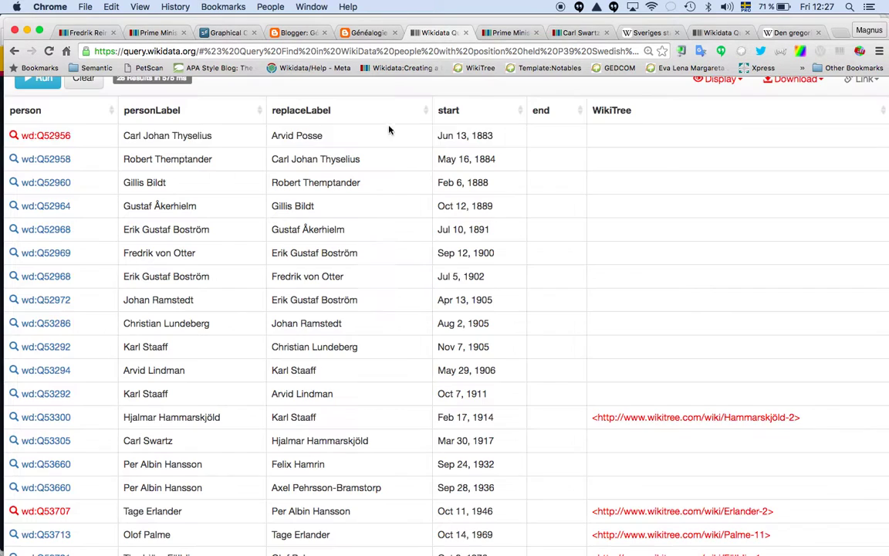
scroll(336, 158, down, 1)
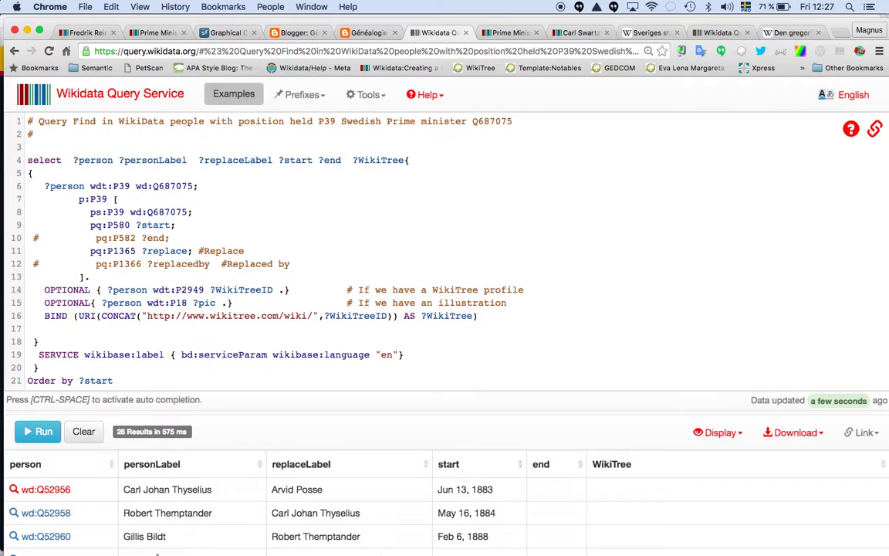
Uncomment the end time and replaced-by lines and add ?replacedbyLabel to the SELECT line
key(BackSpace)
key(BackSpace)
key(Down)
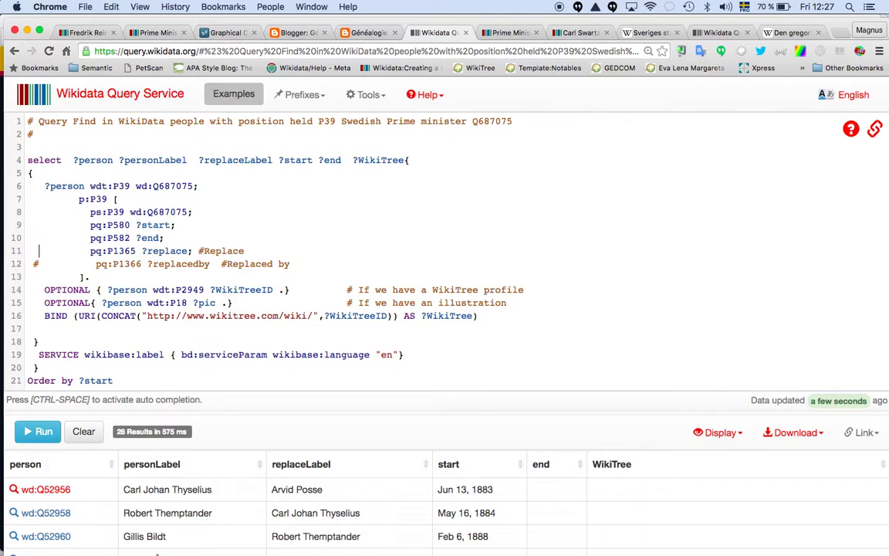
key(BackSpace)
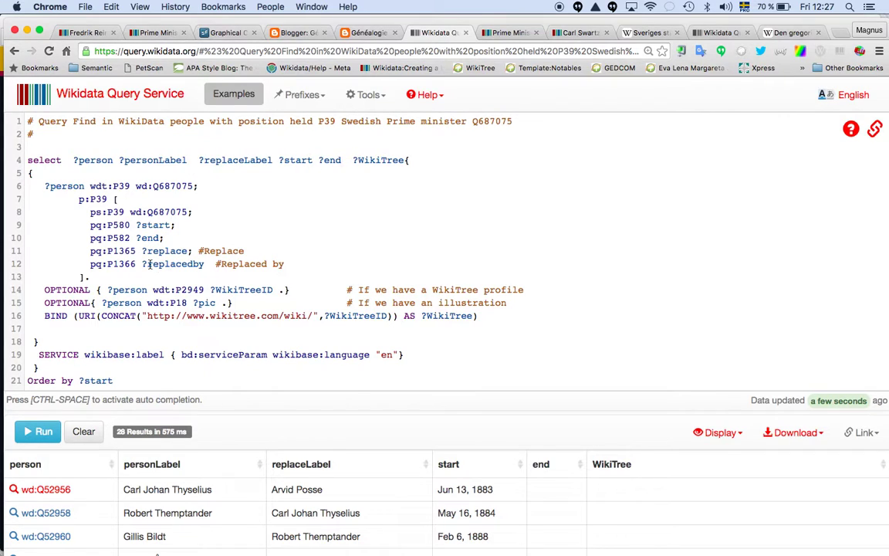
drag(142, 264, 207, 263)
key(super+c)
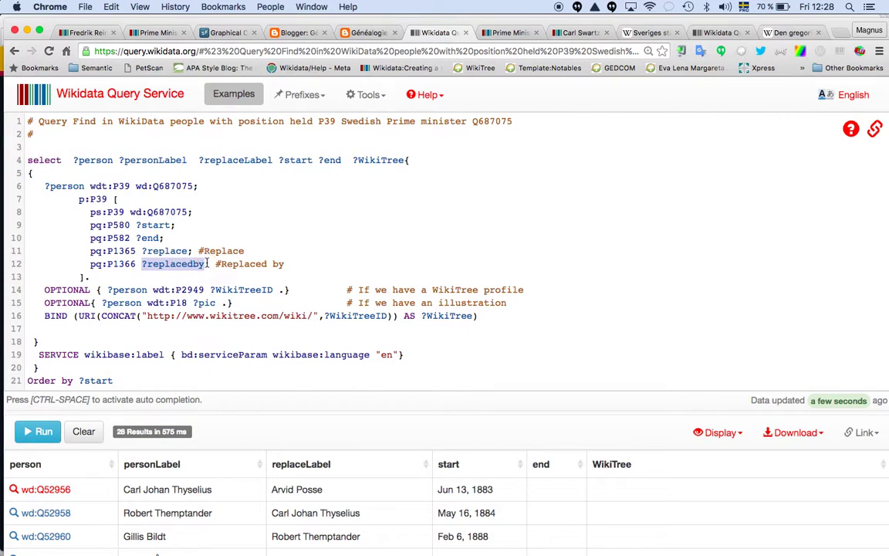
click(280, 161)
key(super+v)
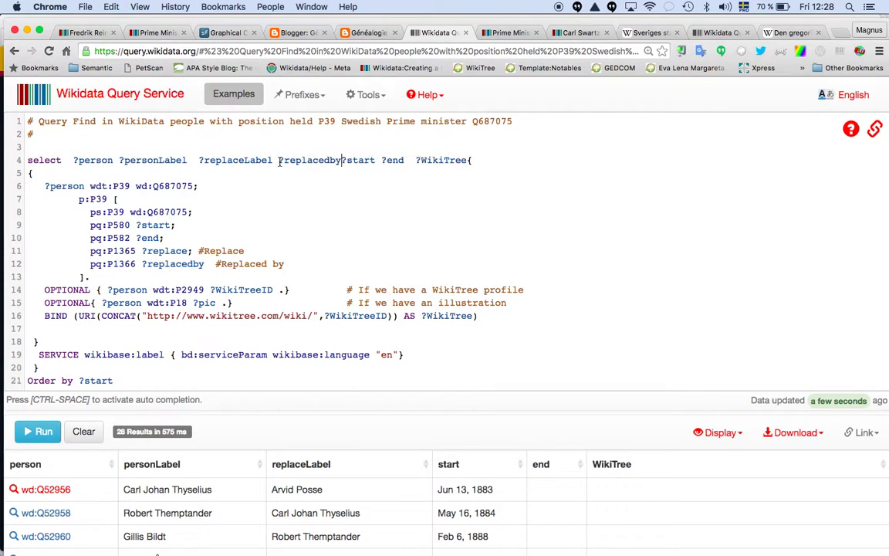
text(Label)
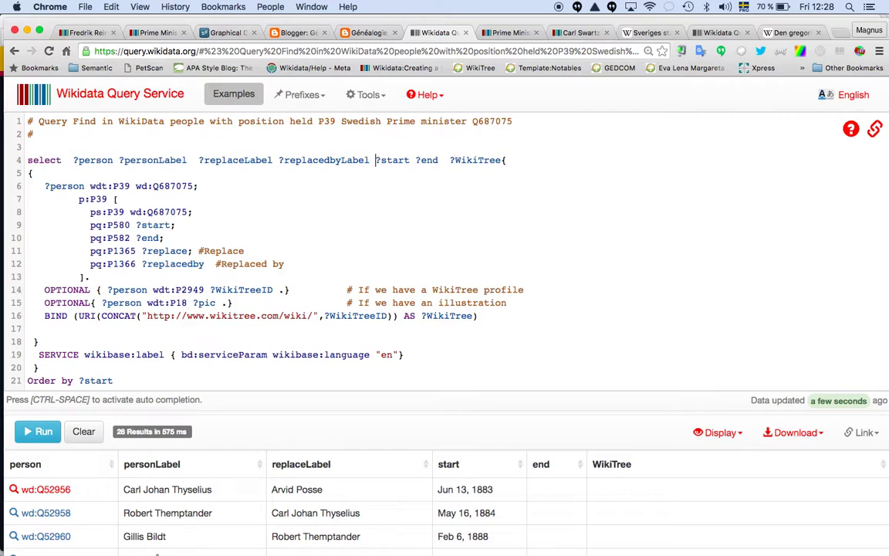
Rerun the query and review the 27 rows with end dates and successors
scroll(375, 144, down, 2)
click(38, 357)
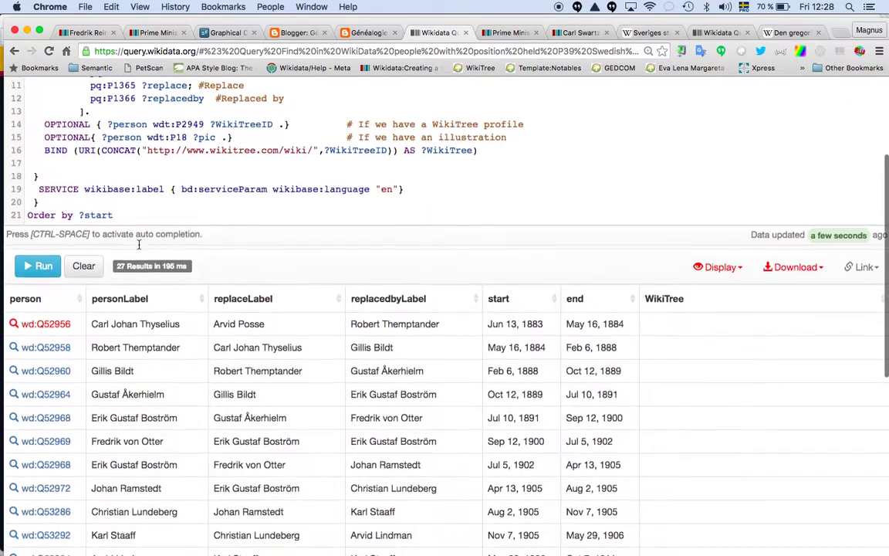
scroll(147, 247, up, 1)
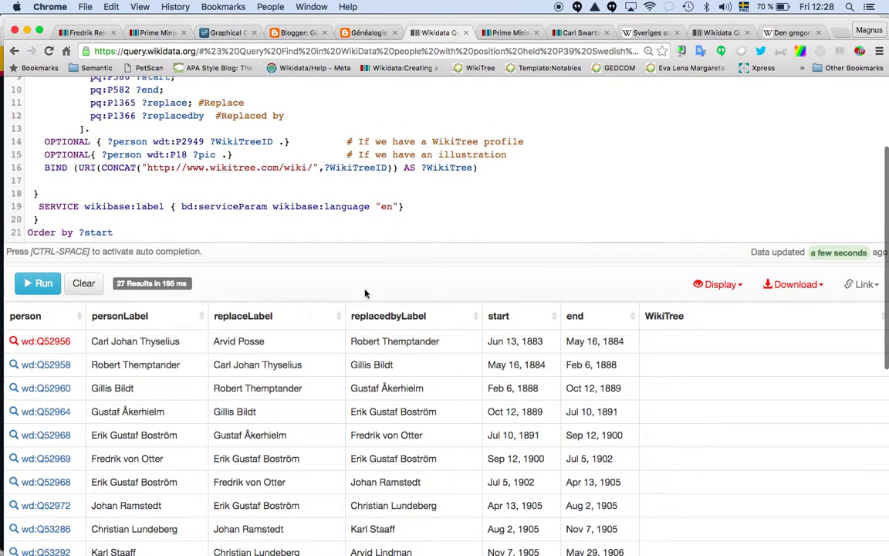
scroll(362, 308, down, 1)
scroll(339, 308, down, 3)
scroll(309, 270, down, 1)
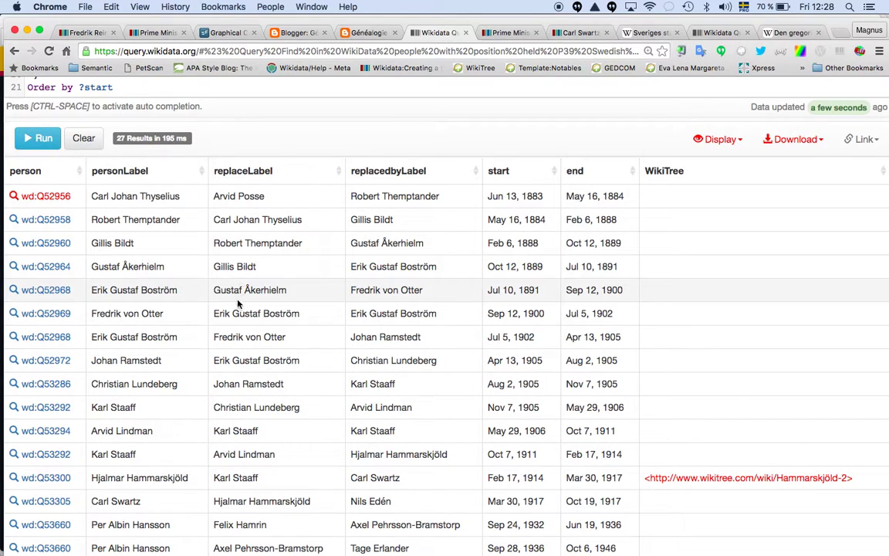
scroll(261, 342, down, 4)
scroll(262, 345, down, 1)
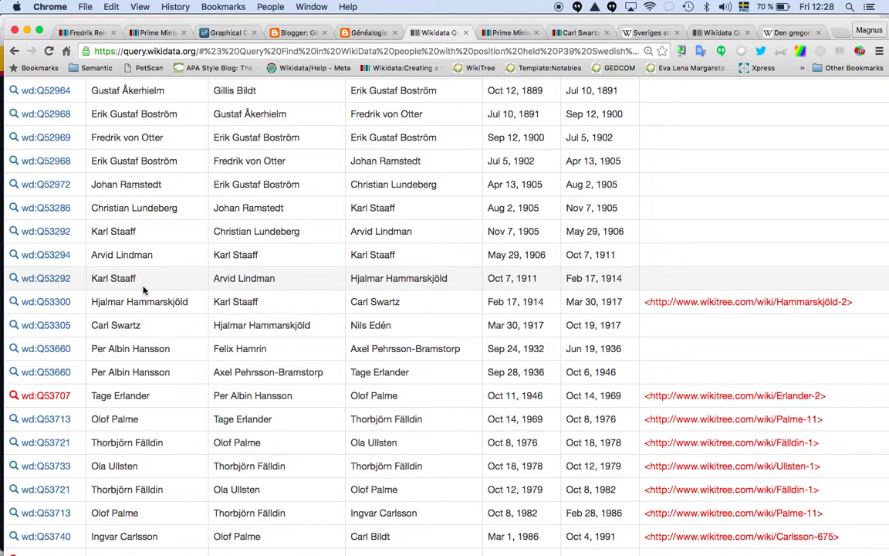
scroll(352, 278, down, 2)
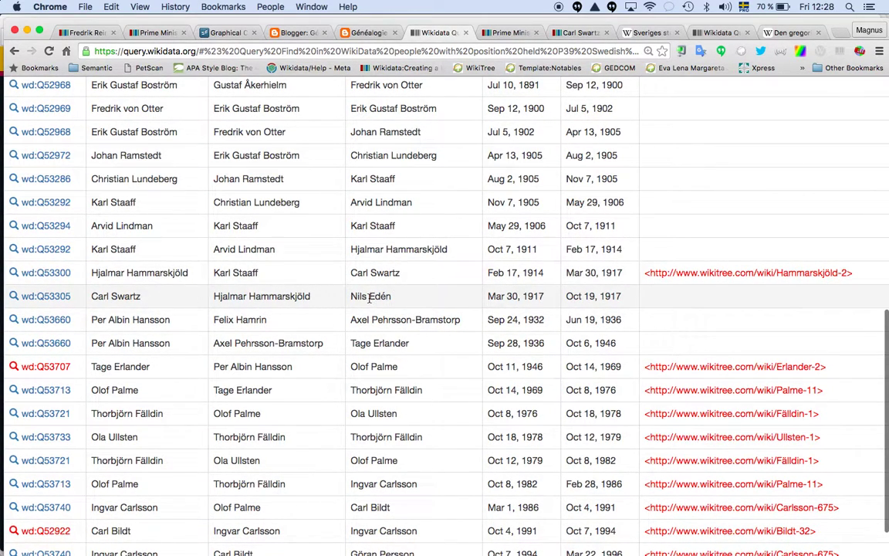
Open Nils Edén's item from the link on Carl Swartz's page
click(575, 32)
scroll(488, 193, down, 1)
scroll(432, 293, down, 1)
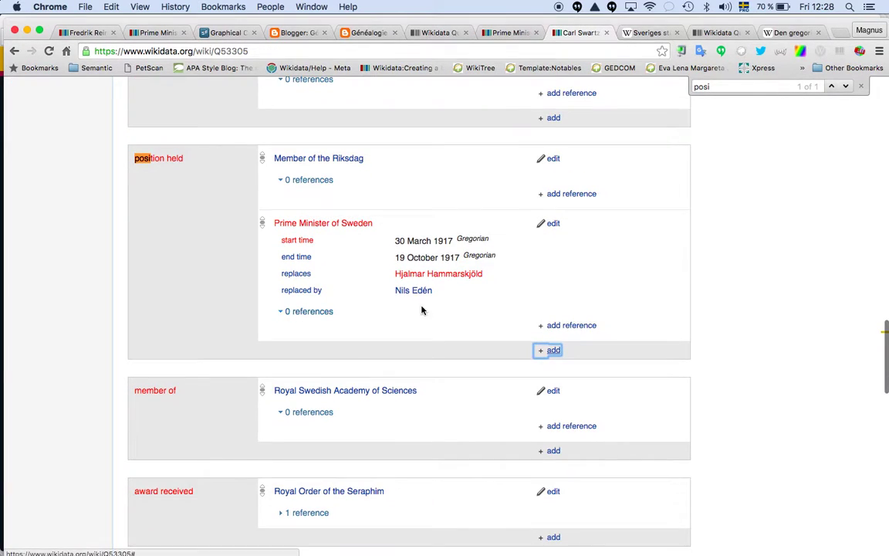
click(419, 292)
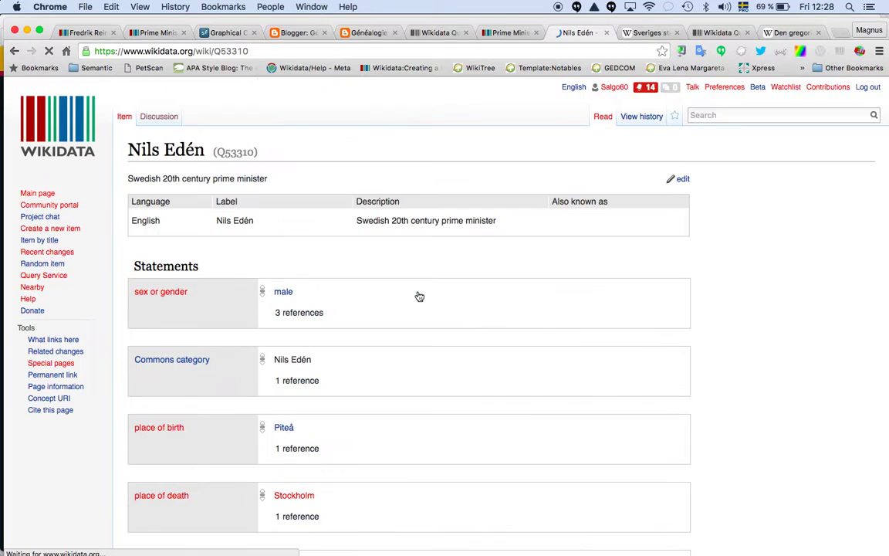
scroll(420, 297, down, 6)
scroll(416, 293, up, 7)
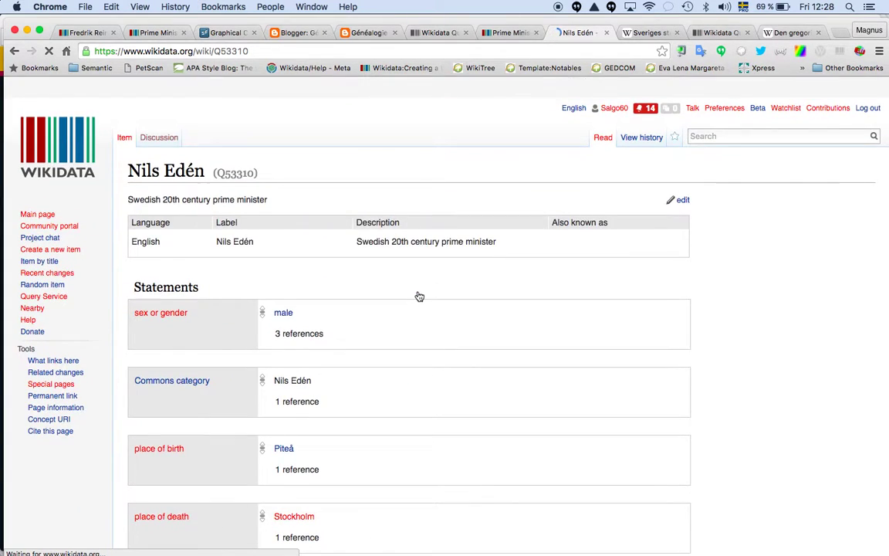
scroll(409, 351, down, 4)
scroll(421, 361, down, 2)
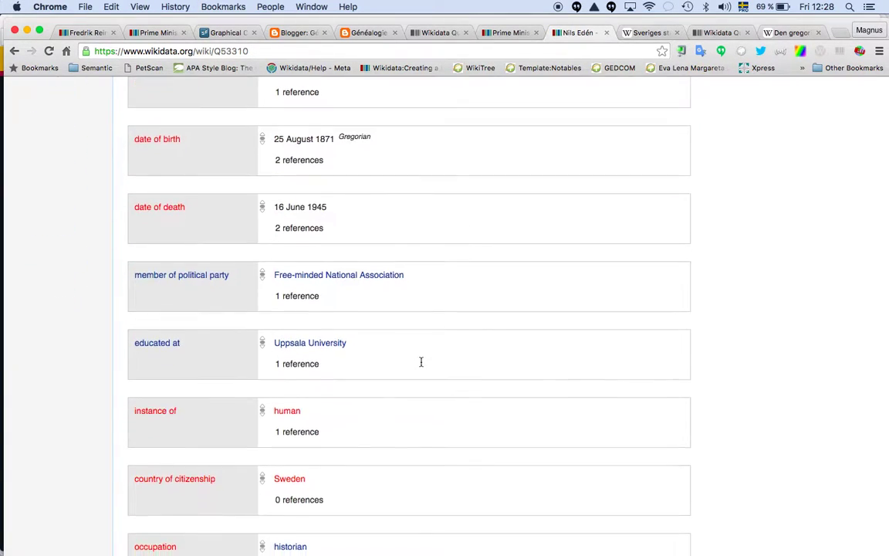
scroll(420, 361, down, 2)
Search the page for 'posit' to reach the position held statements
key(super+f)
text(sit)
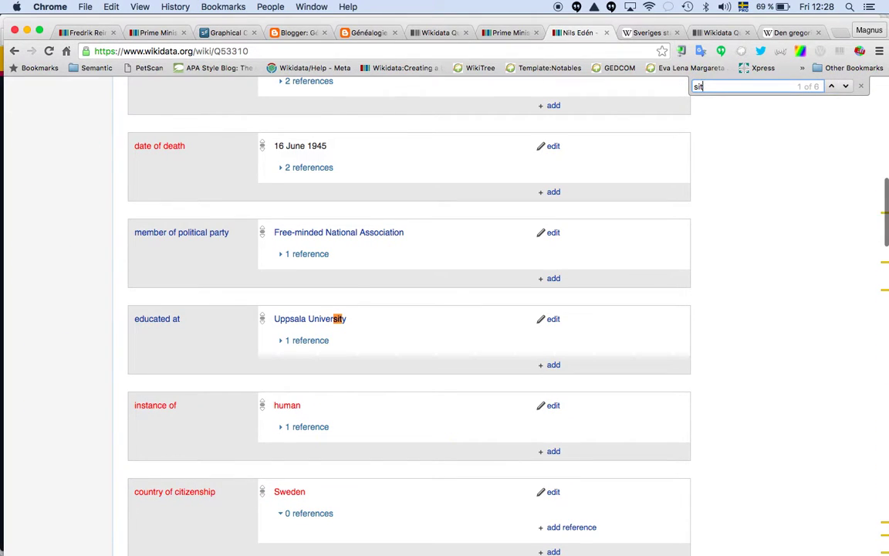
scroll(409, 309, down, 3)
scroll(409, 309, down, 2)
scroll(409, 308, down, 1)
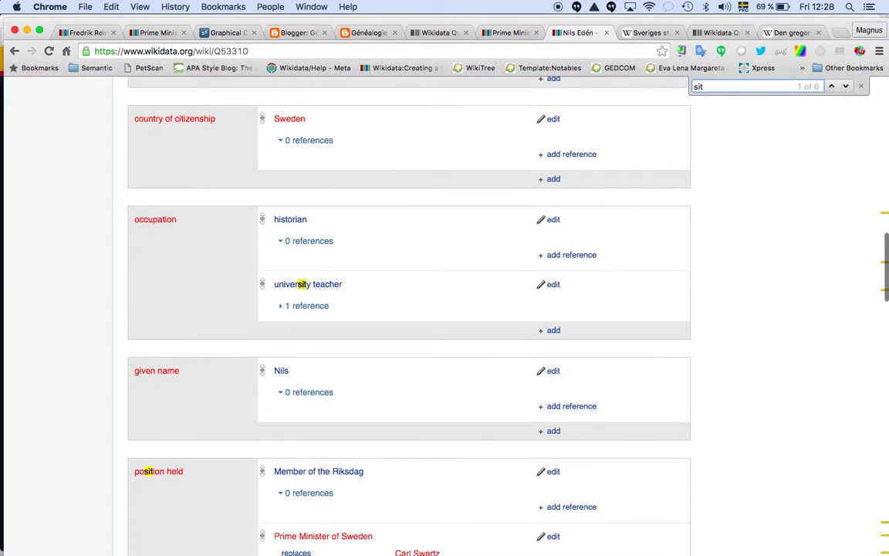
scroll(409, 309, down, 5)
scroll(409, 309, down, 3)
scroll(409, 309, up, 3)
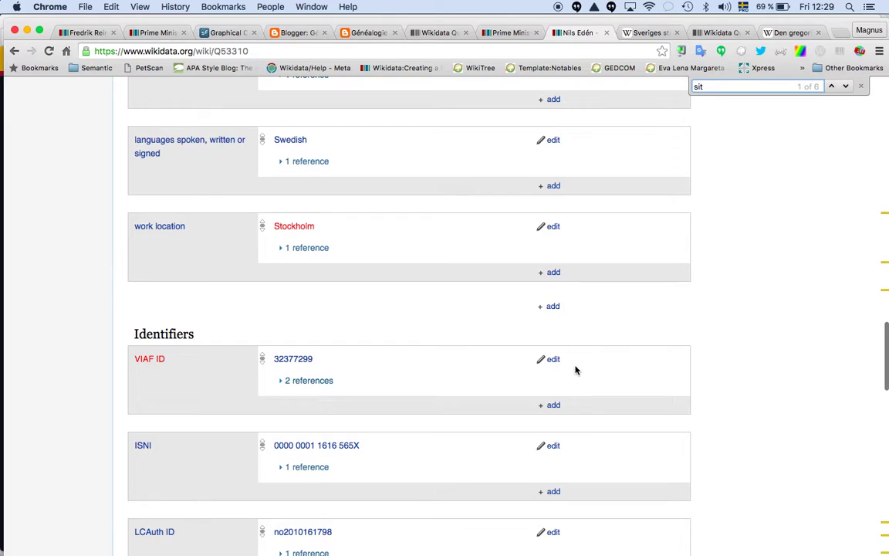
scroll(553, 309, up, 5)
scroll(553, 309, up, 3)
text(posit)
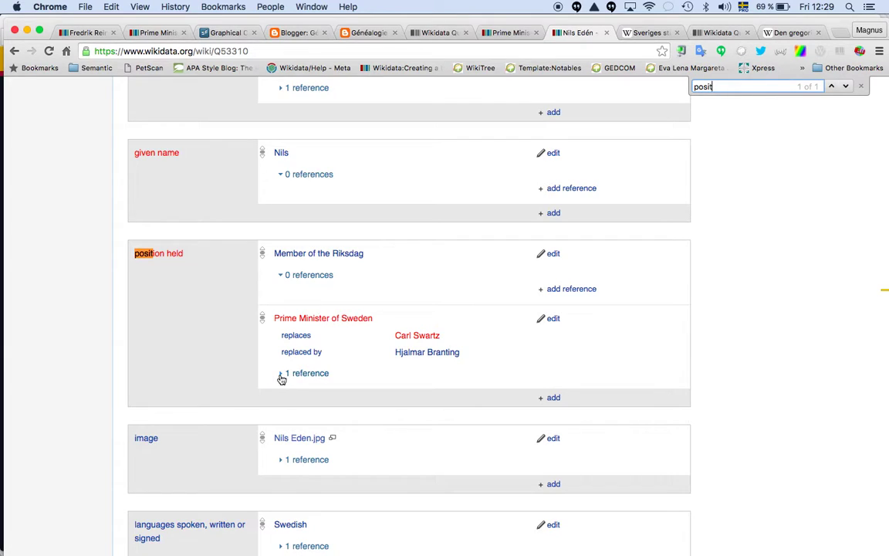
scroll(397, 357, down, 2)
scroll(383, 316, down, 2)
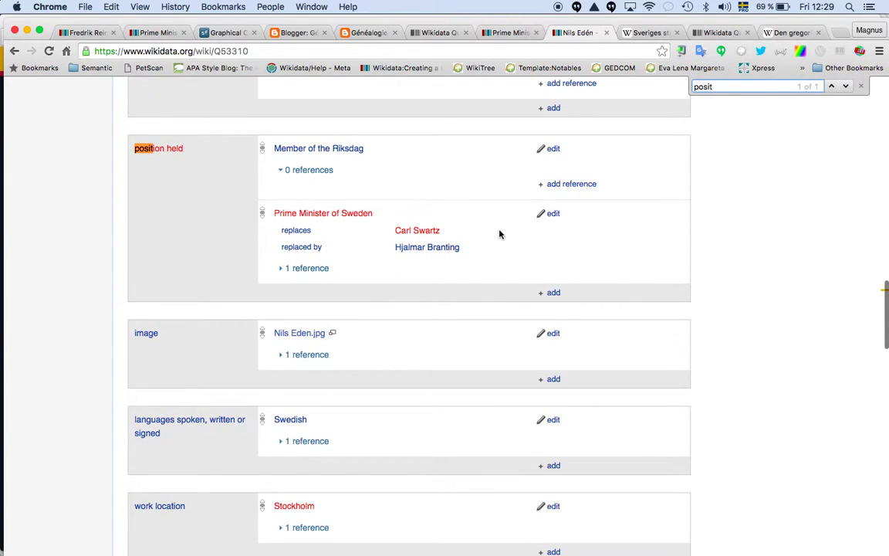
Give Nils Edén's Prime Minister statement a start time of 19 Oct 1917 from Wikipedia
click(554, 215)
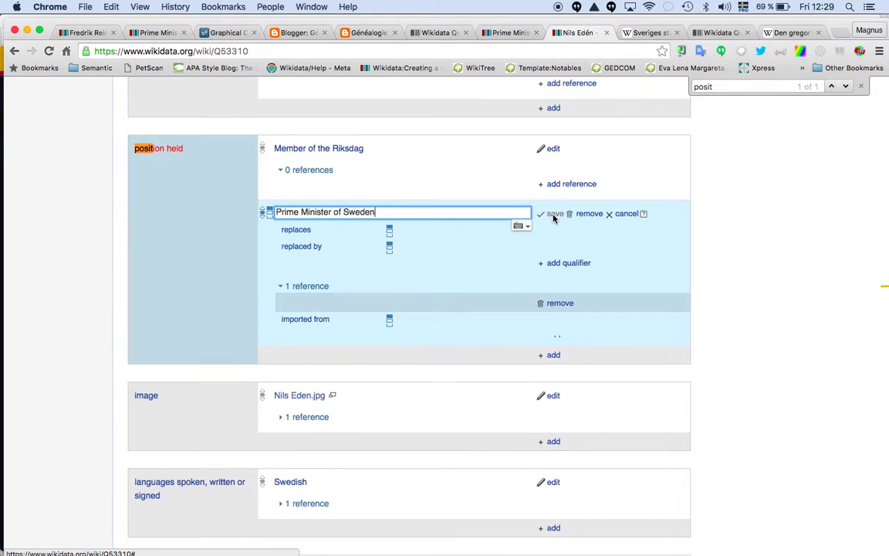
click(561, 263)
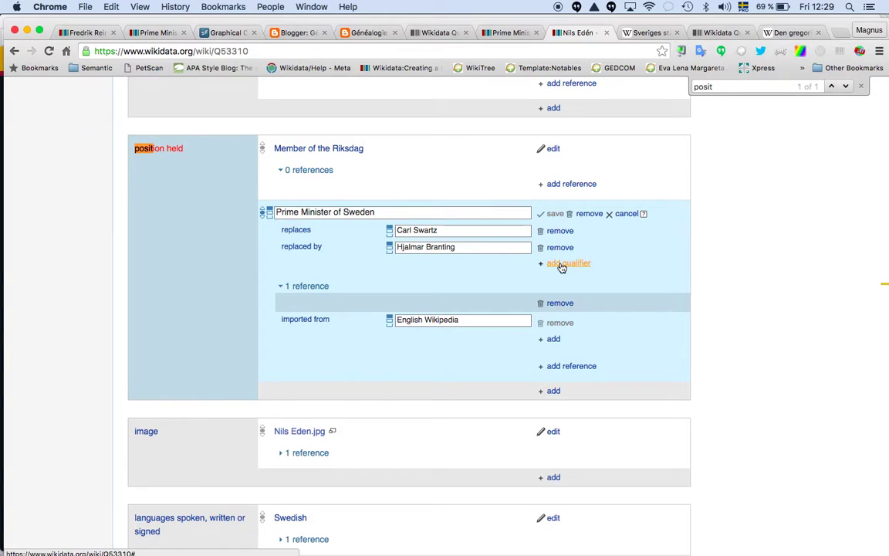
text(Start)
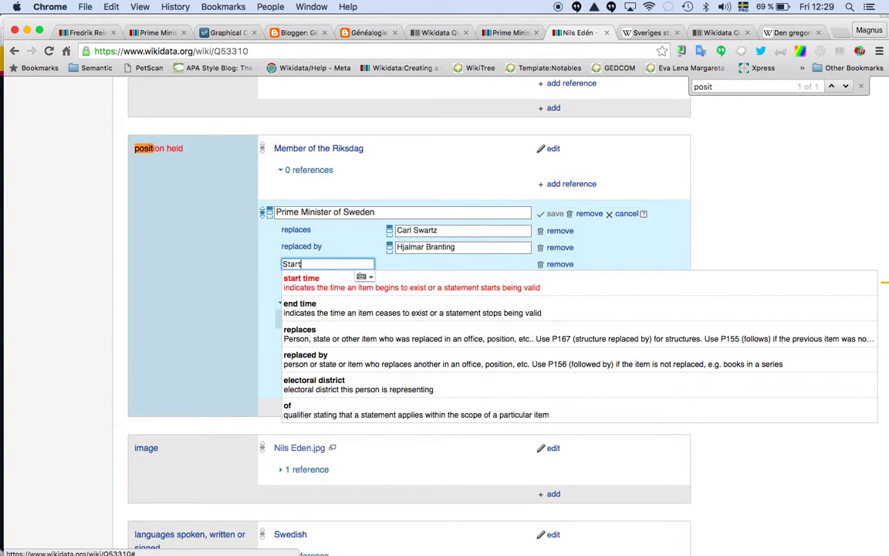
key(Return)
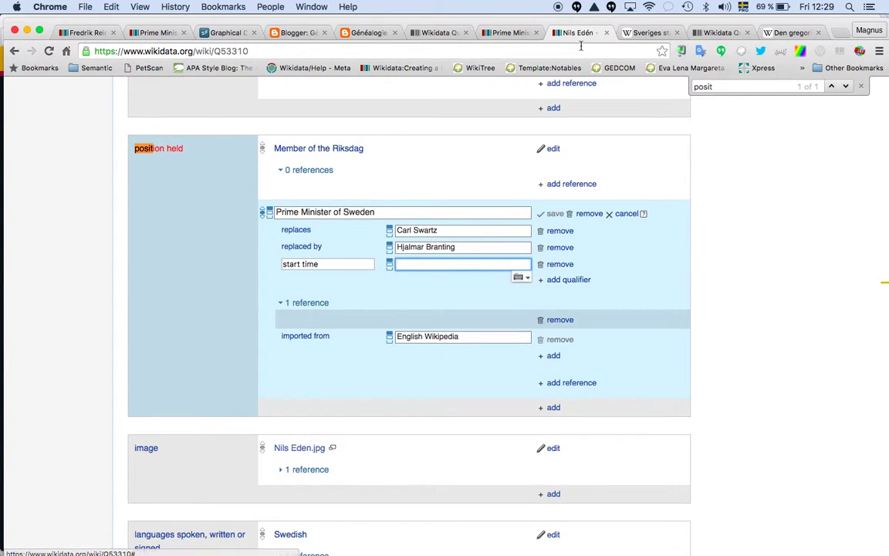
click(645, 33)
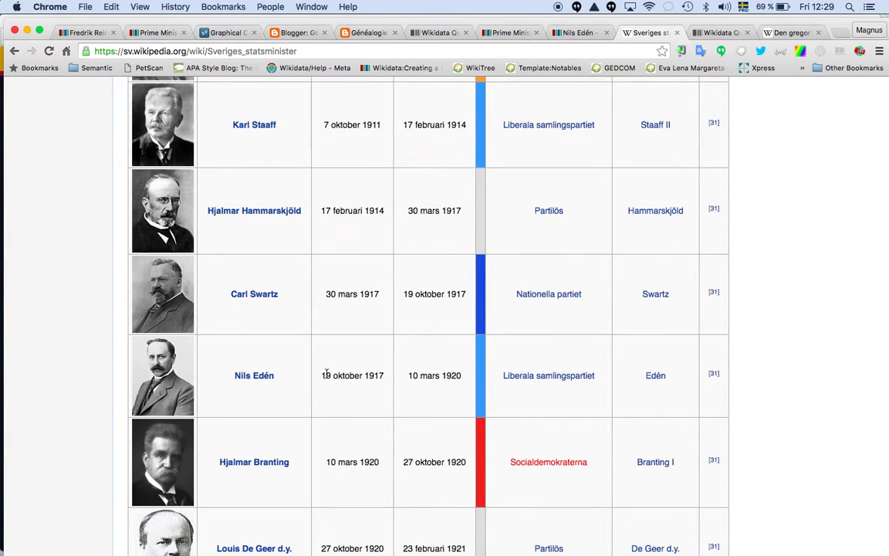
drag(319, 376, 388, 377)
key(super+c)
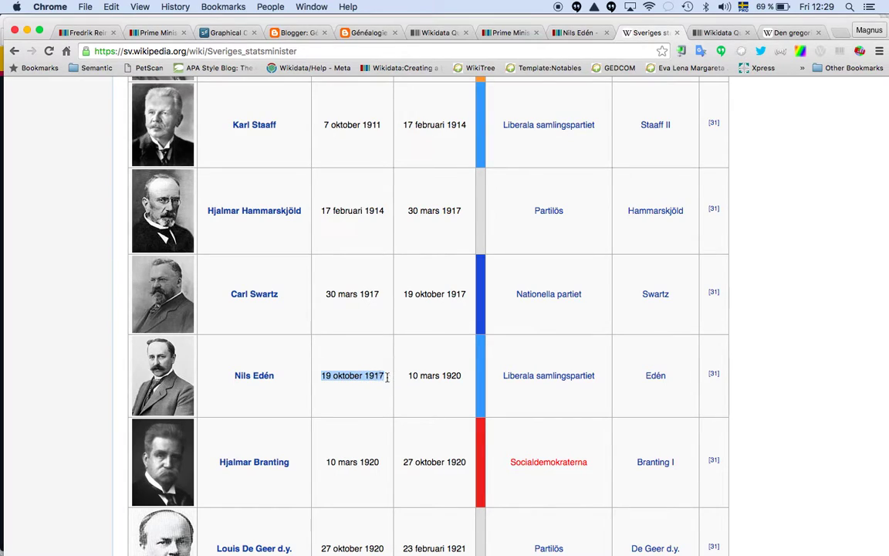
click(577, 33)
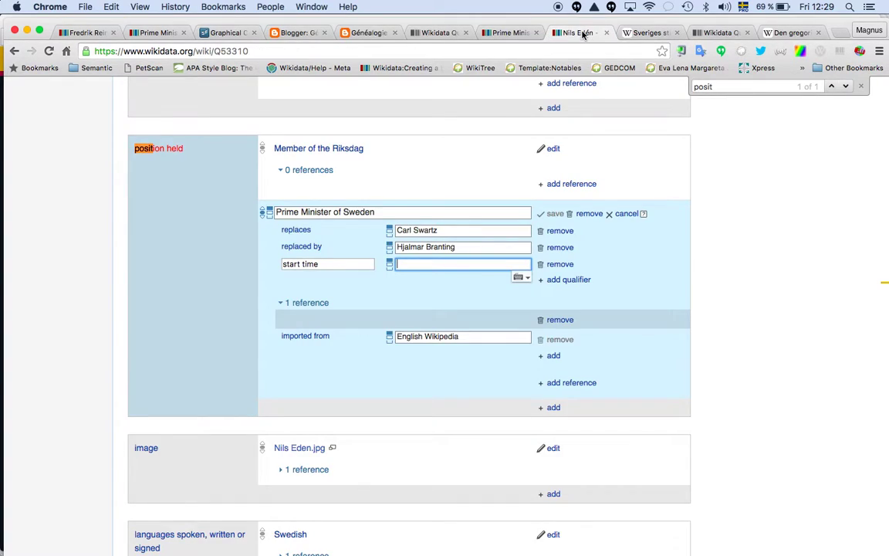
key(super+v)
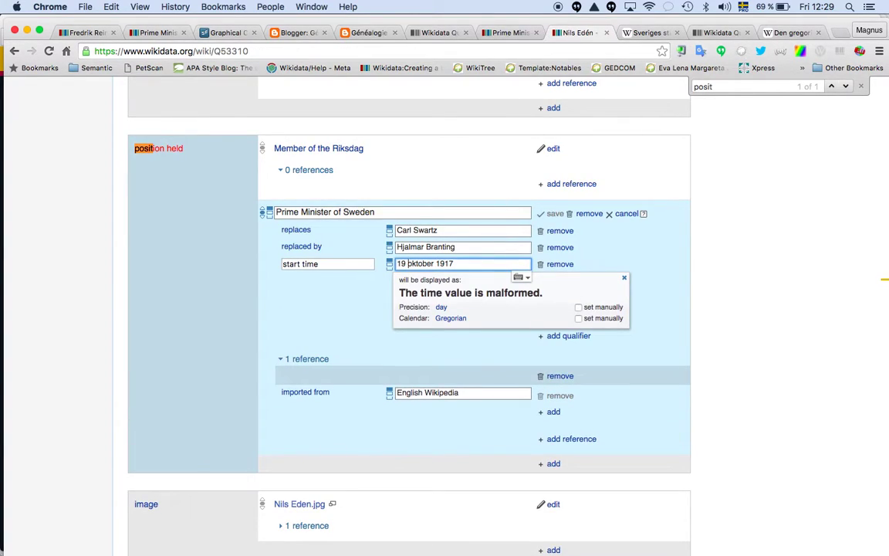
key(shift+alt+Right)
text(ct)
click(624, 277)
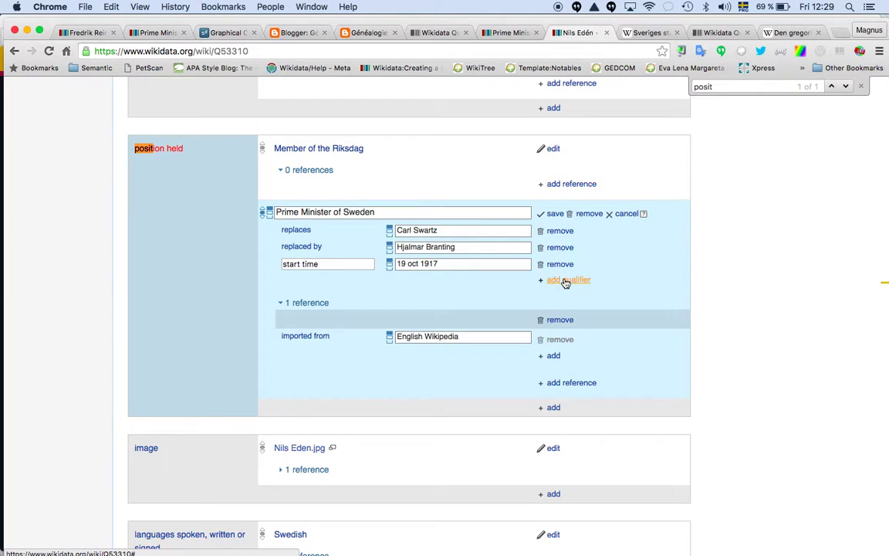
Add end time 10 March 1920 to Nils Edén's Prime Minister statement and save it
click(571, 280)
text(end t)
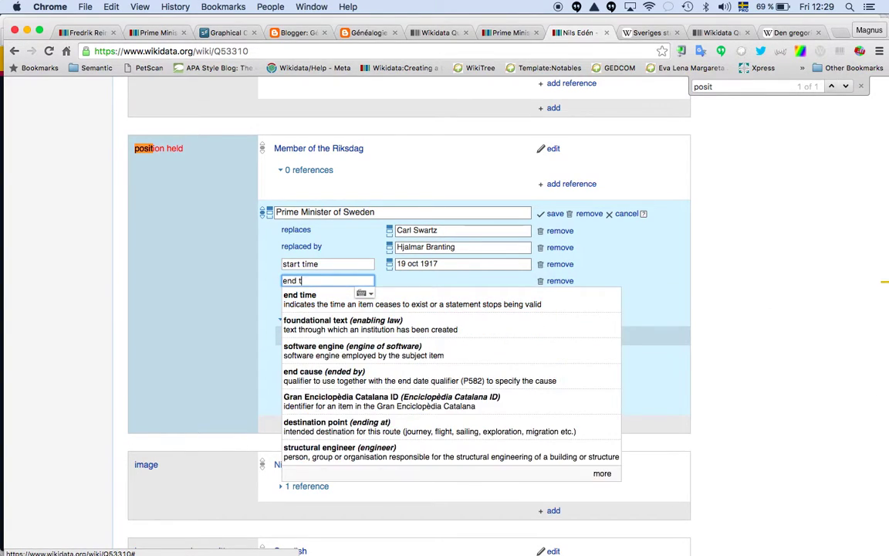
text(imr)
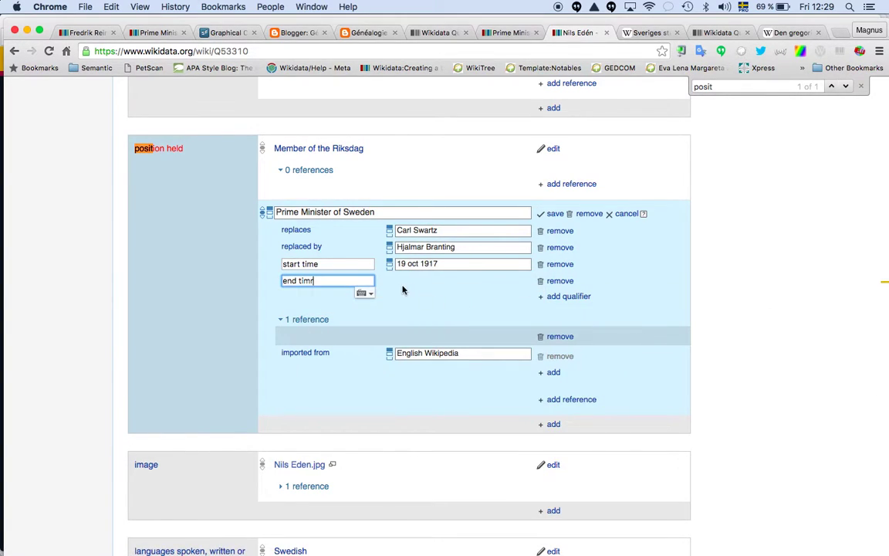
key(BackSpace)
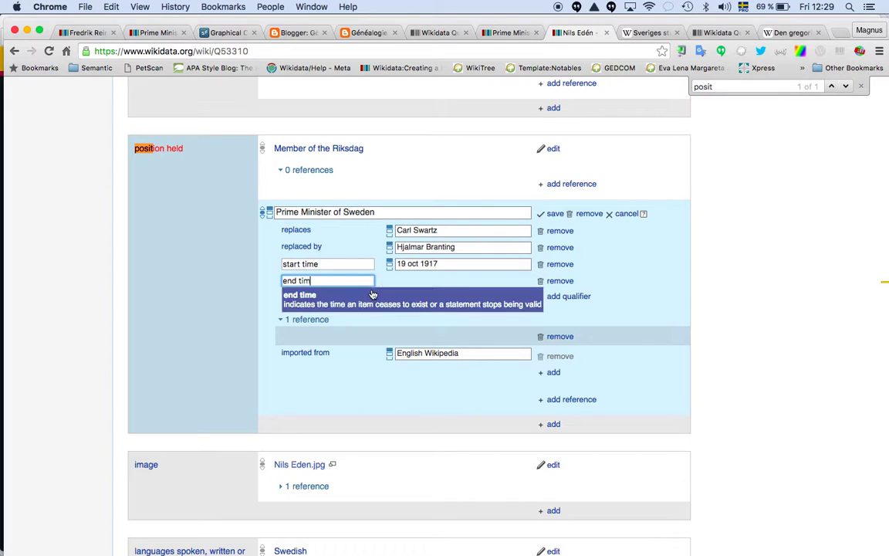
click(362, 299)
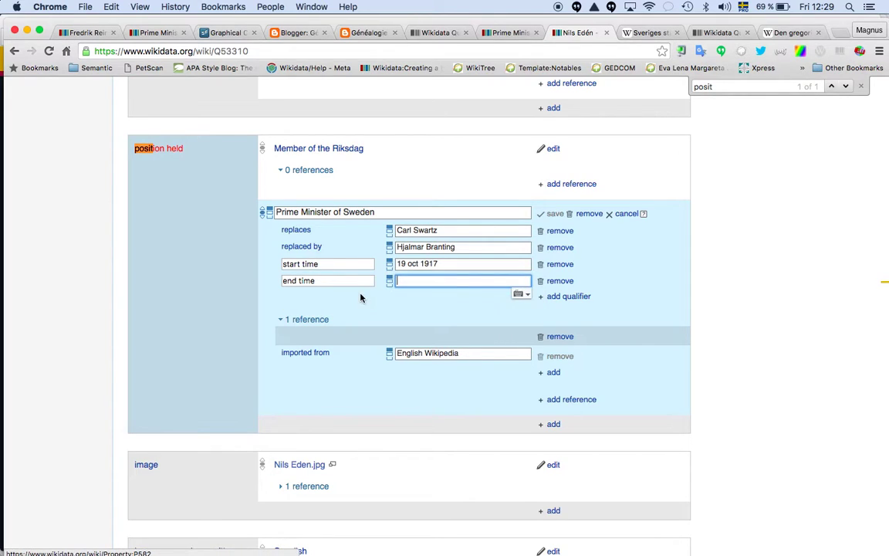
click(650, 32)
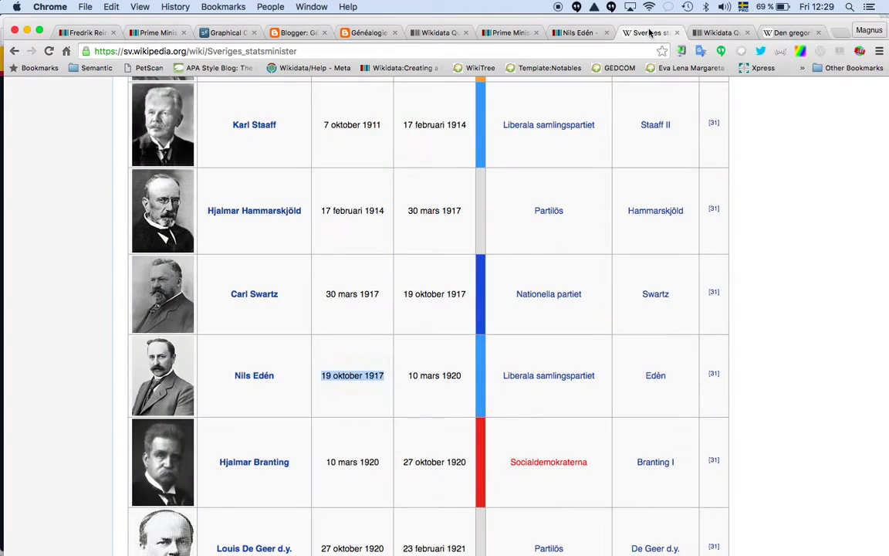
click(405, 375)
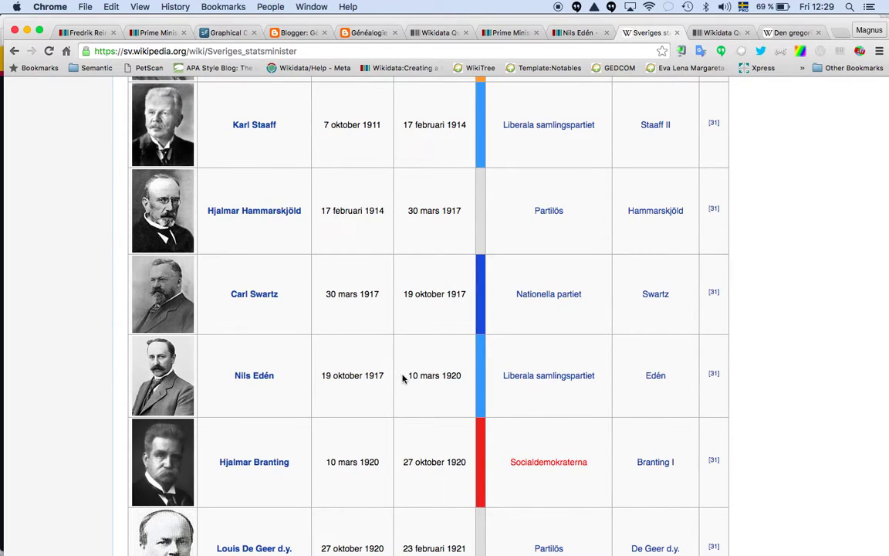
mouse_move(417, 375)
mouse_down()
mouse_move(465, 376)
mouse_move(411, 377)
mouse_up()
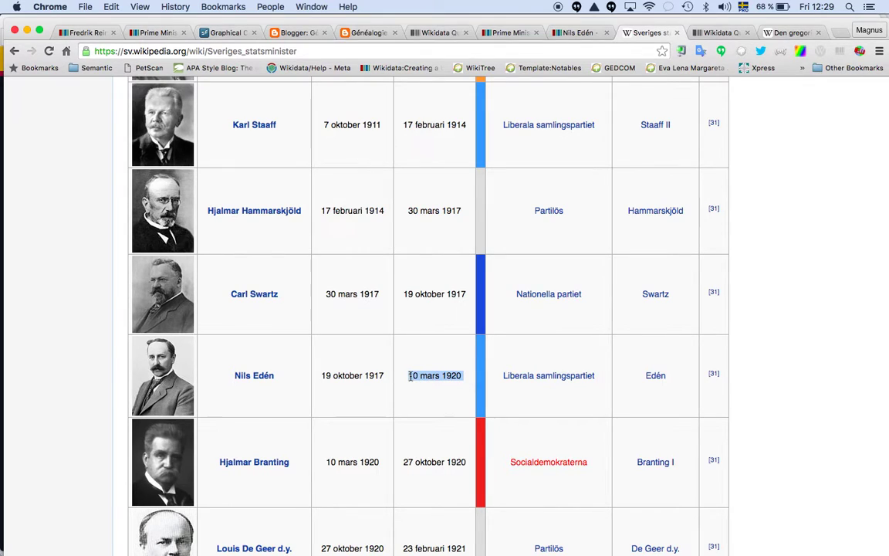
click(575, 34)
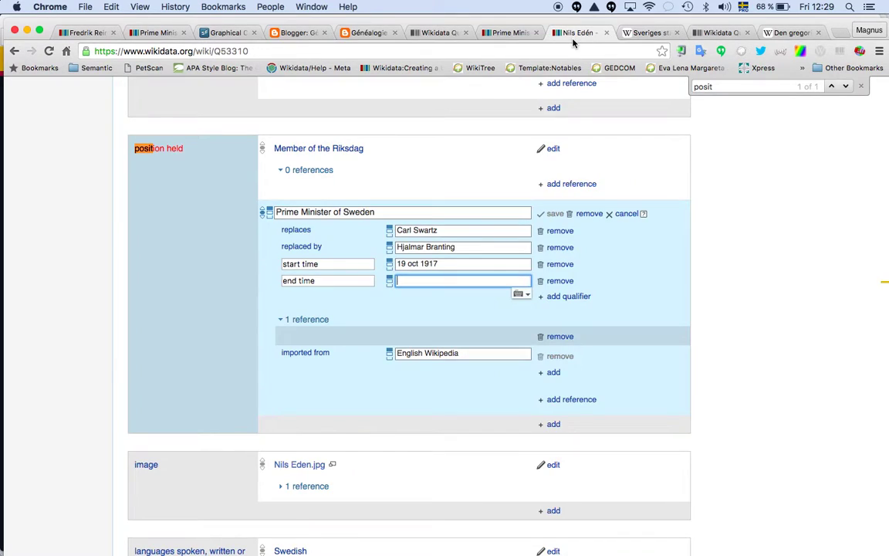
text(10 mars 1920)
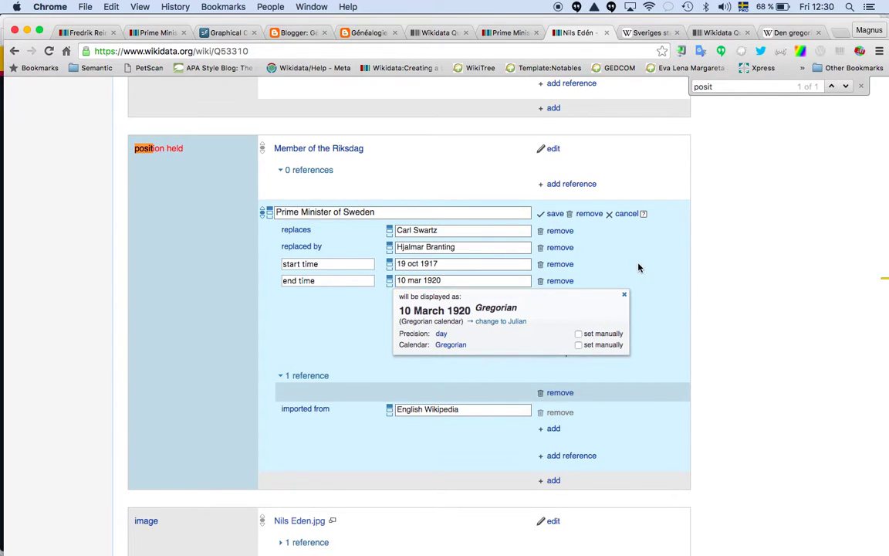
click(625, 294)
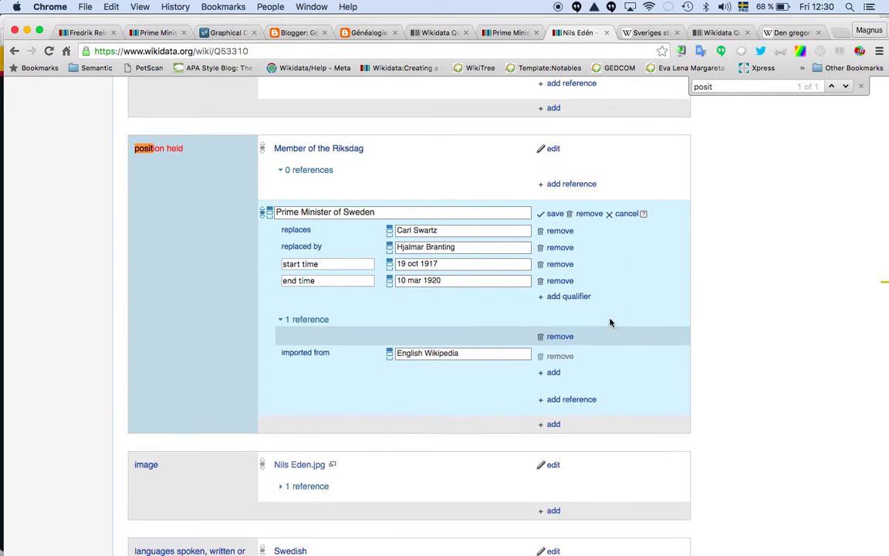
click(554, 215)
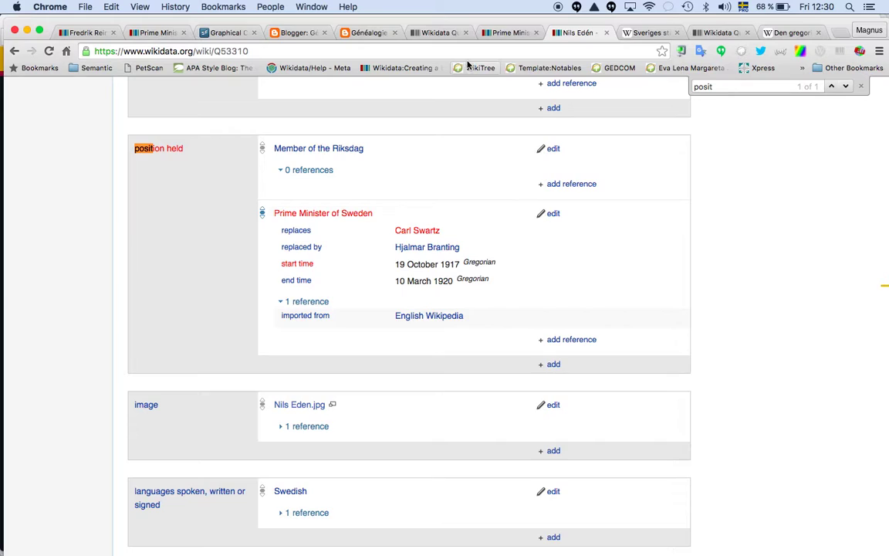
click(437, 33)
scroll(420, 175, up, 10)
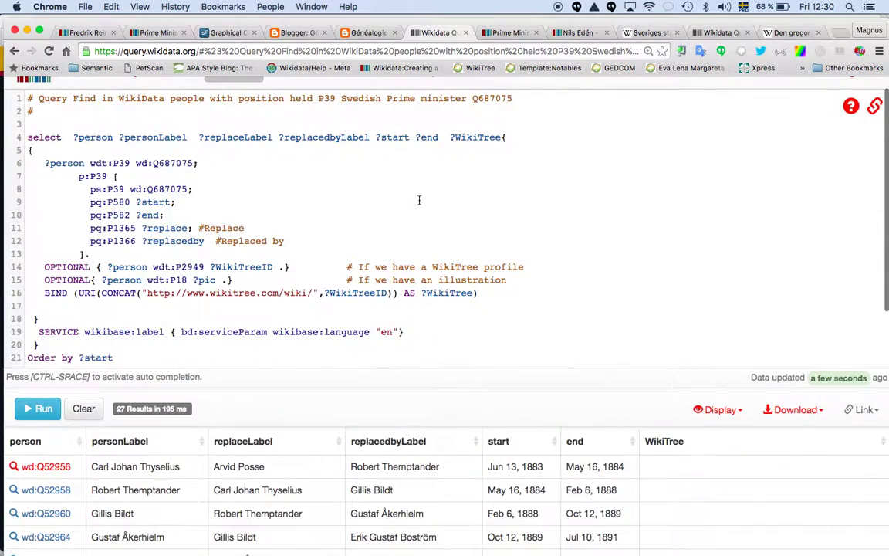
scroll(419, 185, down, 3)
click(40, 288)
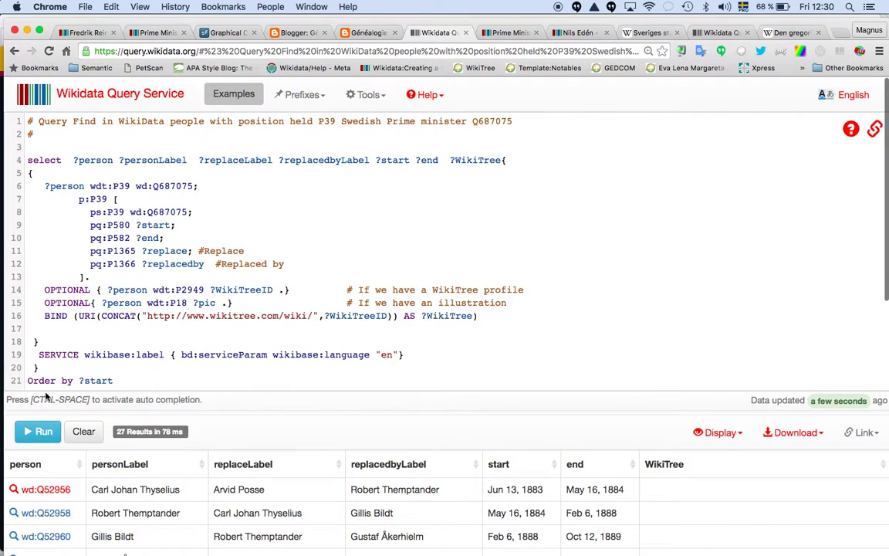
click(41, 432)
click(507, 33)
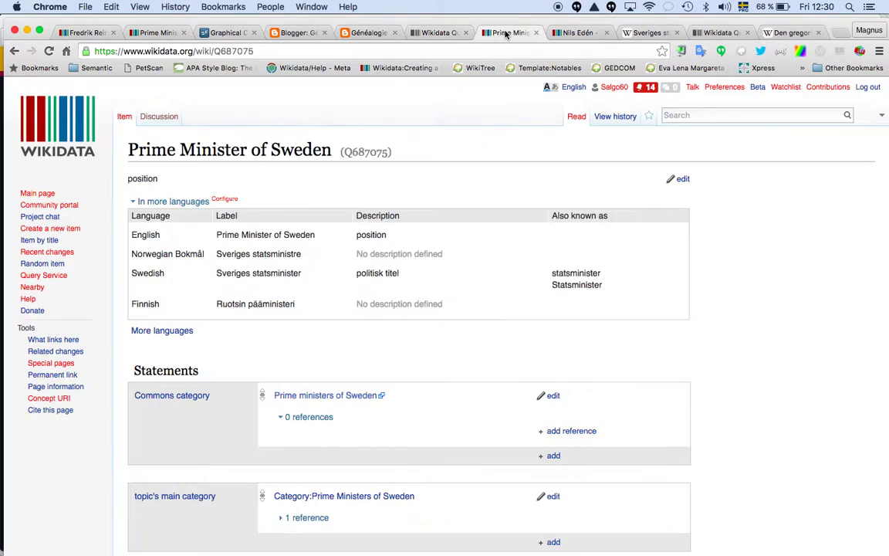
click(571, 33)
scroll(549, 136, down, 1)
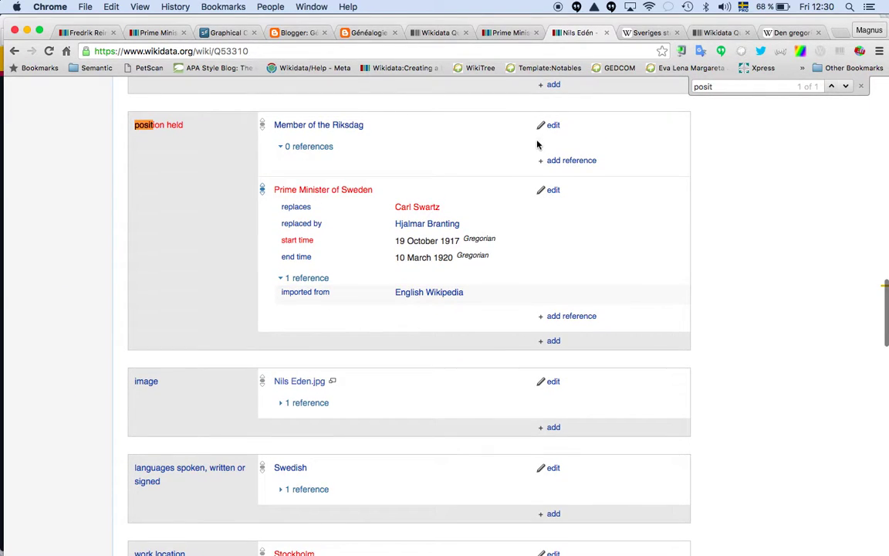
click(645, 33)
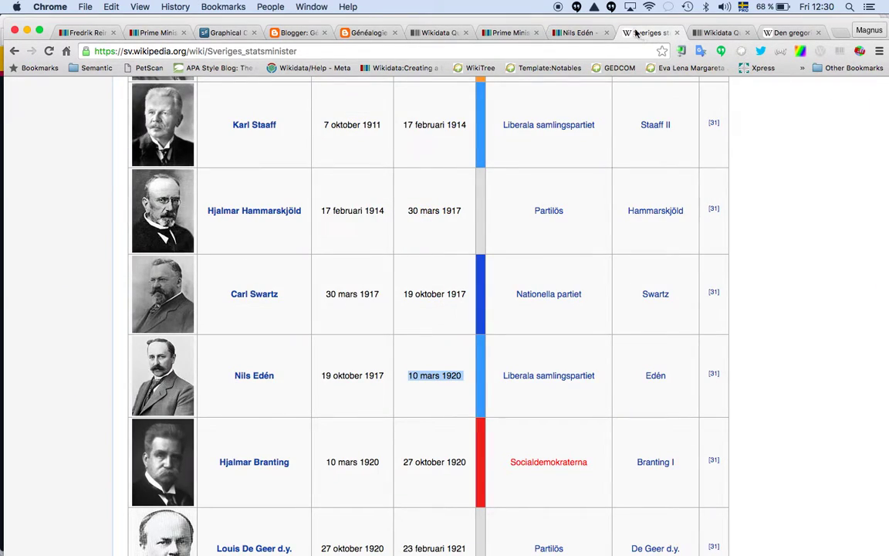
click(581, 33)
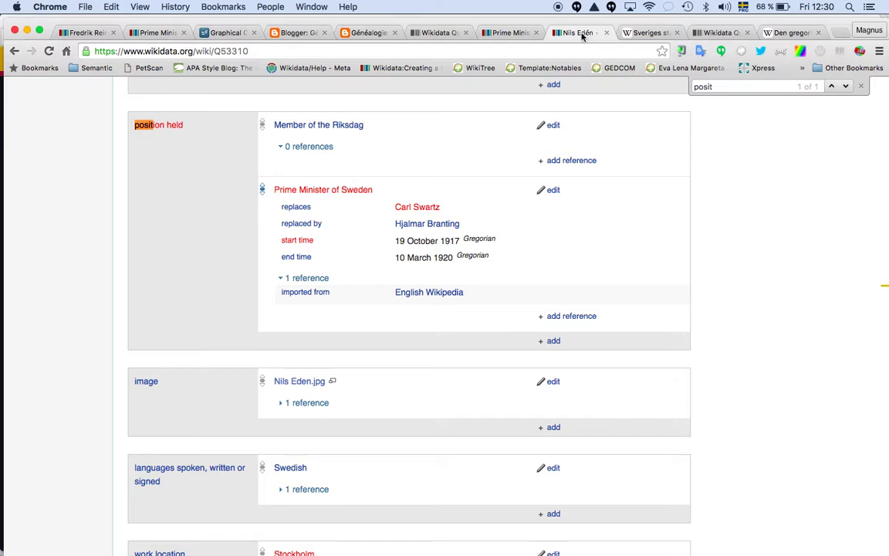
Open Hjalmar Branting's item (Q53620) and scroll down to his Prime Minister of Sweden entry
click(422, 225)
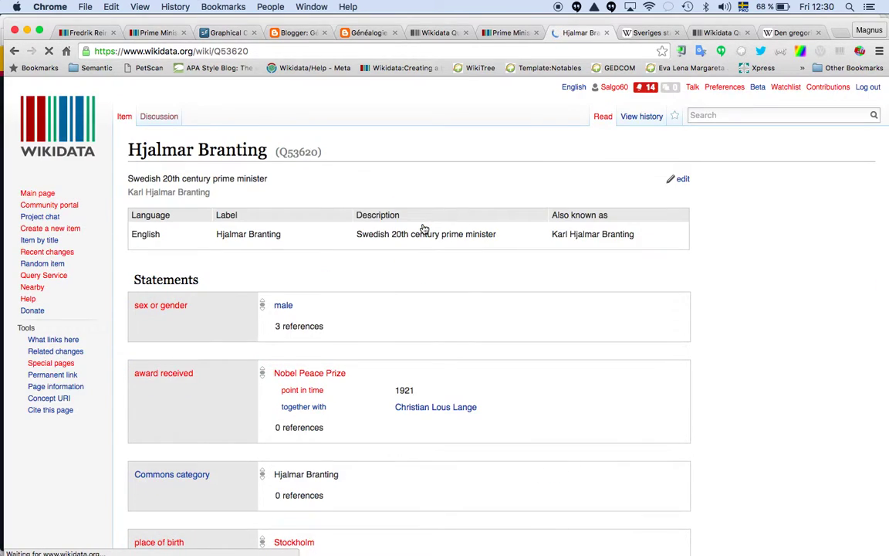
scroll(423, 229, down, 3)
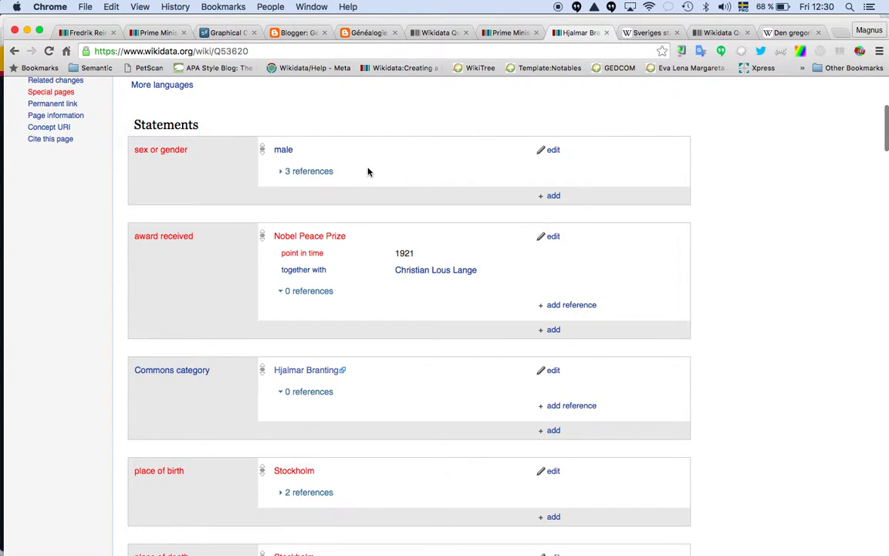
scroll(368, 171, down, 1)
scroll(368, 171, down, 3)
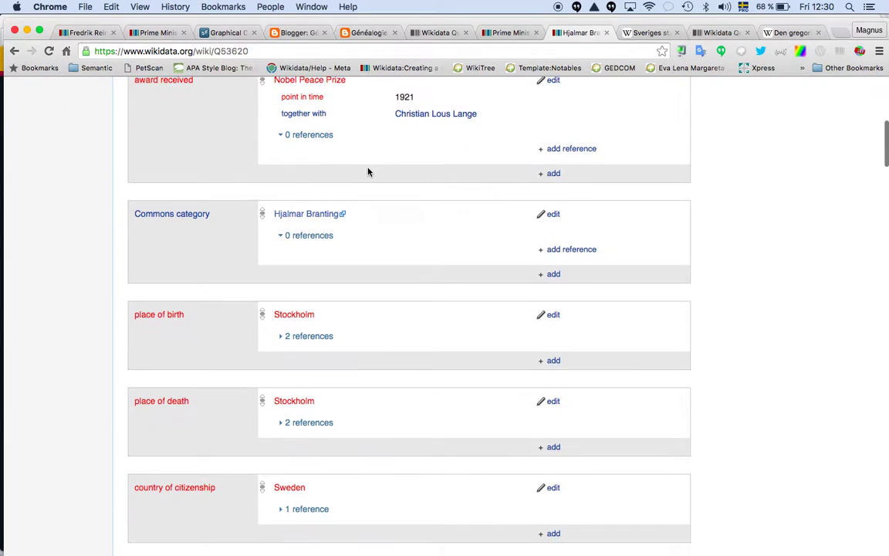
scroll(368, 171, down, 4)
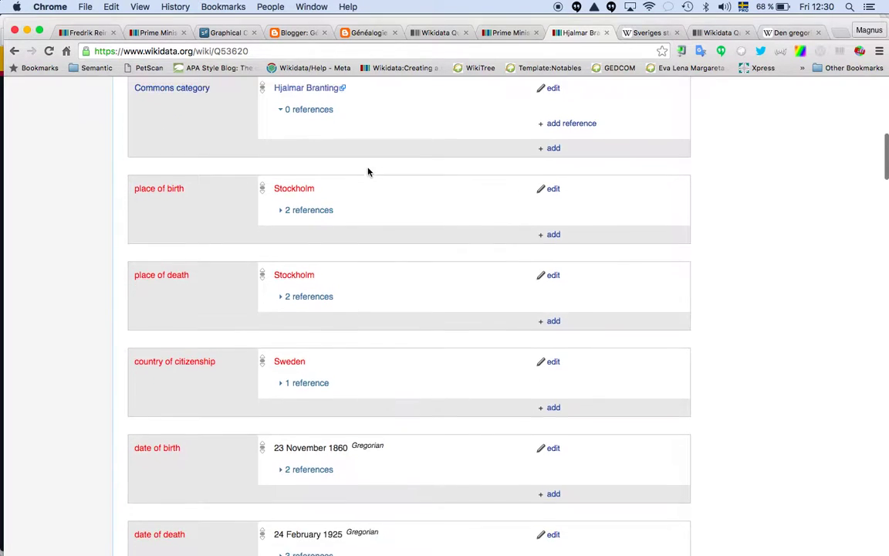
scroll(368, 171, down, 4)
scroll(368, 172, down, 4)
scroll(368, 171, down, 5)
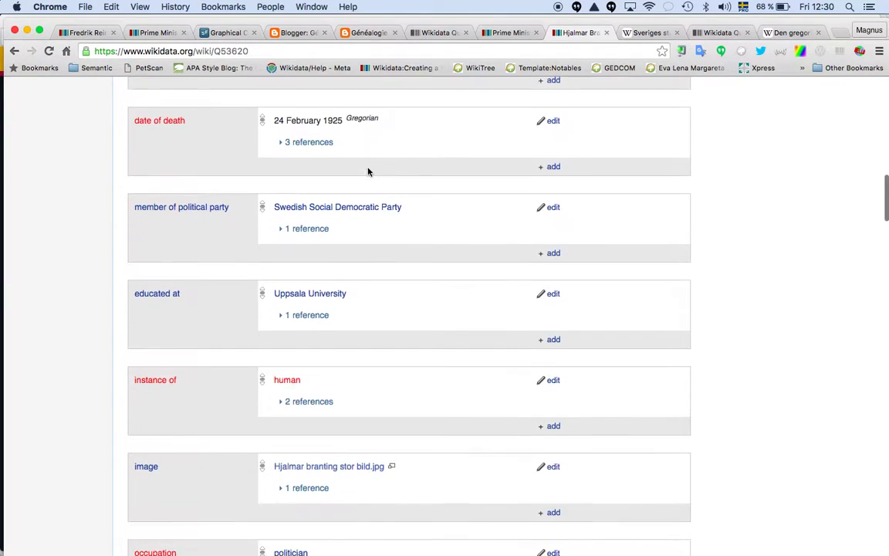
scroll(368, 171, down, 4)
scroll(368, 171, down, 3)
scroll(368, 171, down, 2)
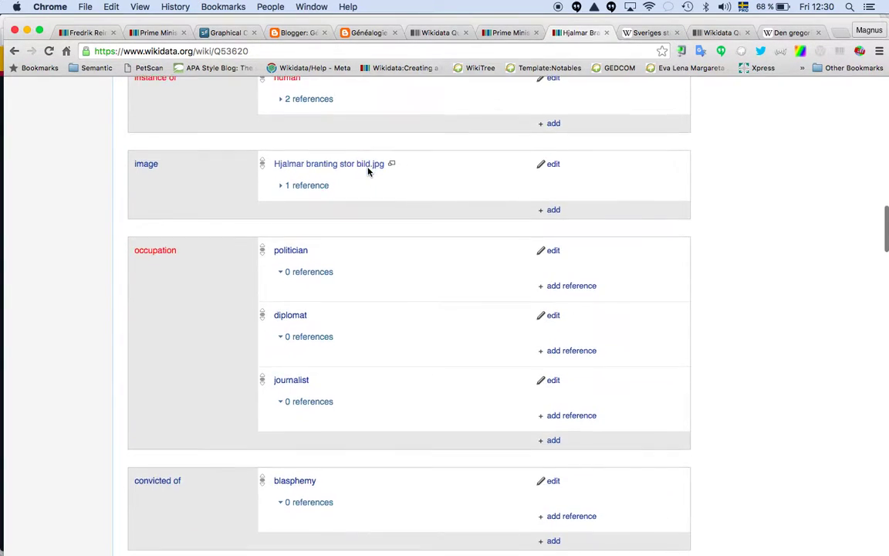
scroll(368, 171, down, 2)
scroll(368, 171, down, 5)
scroll(368, 171, down, 2)
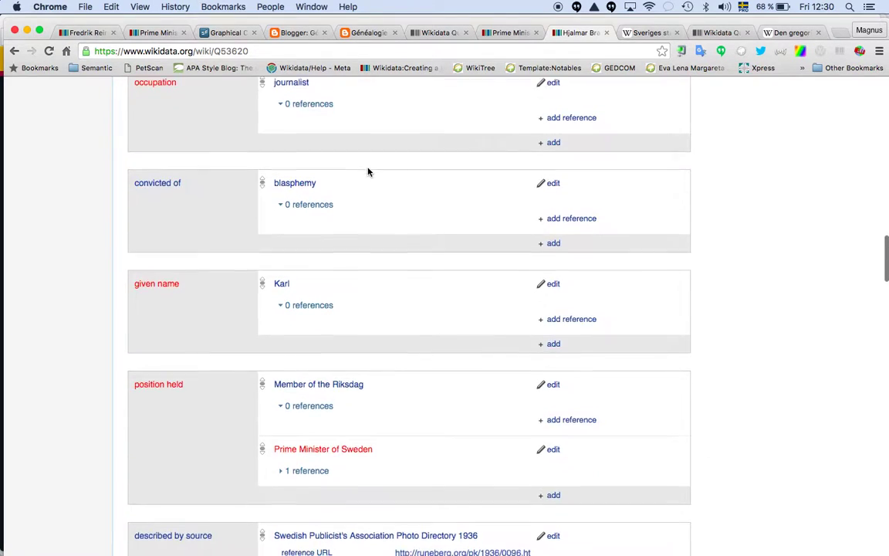
scroll(368, 171, down, 4)
scroll(368, 171, down, 2)
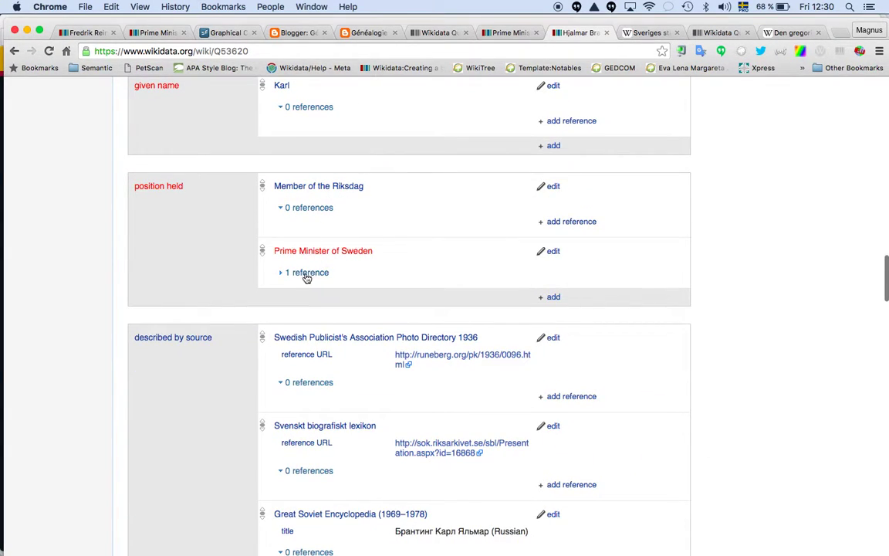
Add a start time qualifier of 10 March 1920, copied from the Swedish prime ministers table
click(553, 252)
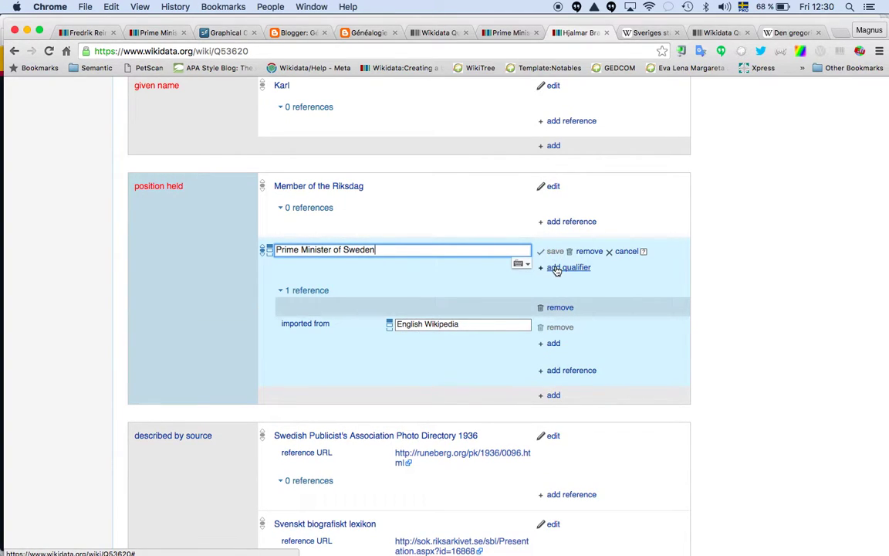
click(555, 267)
text(Start)
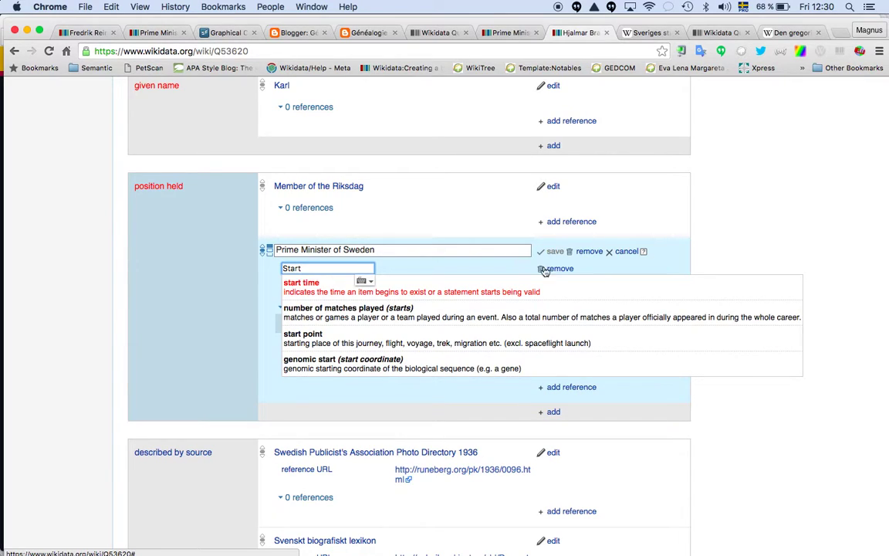
click(549, 288)
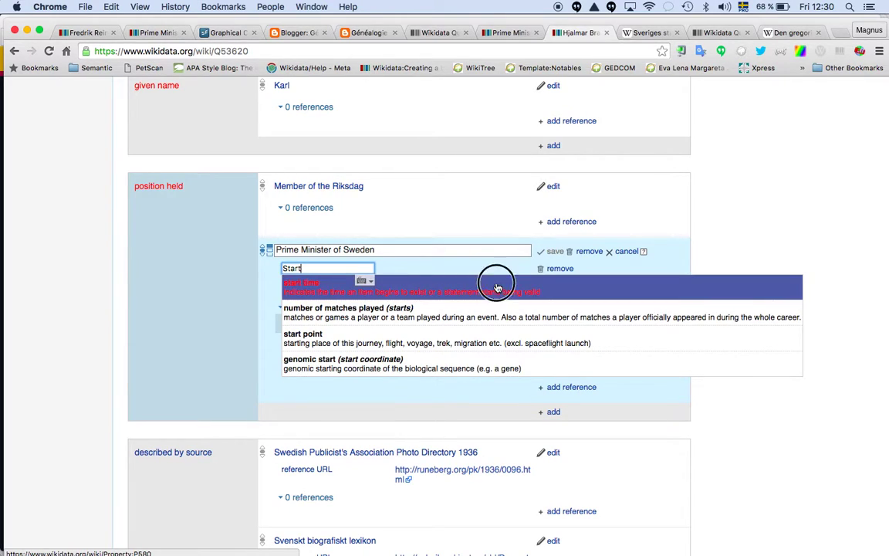
click(648, 34)
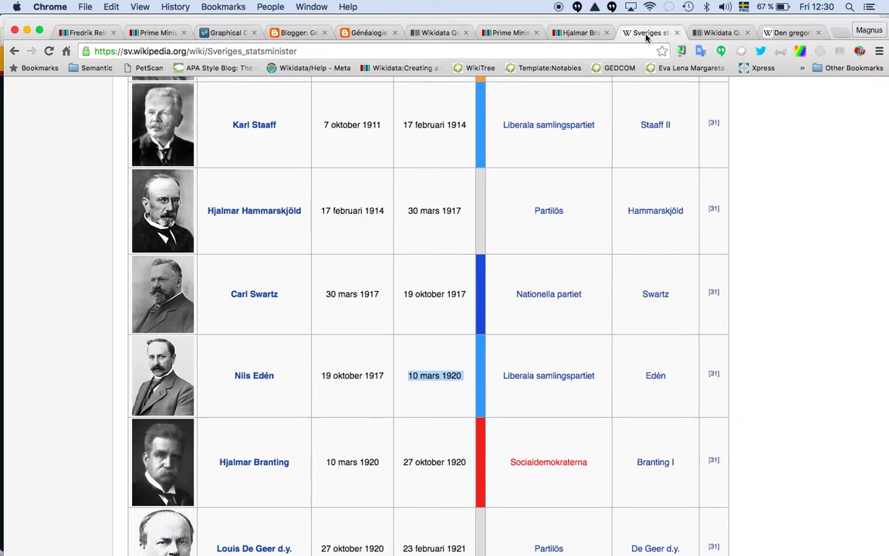
click(588, 33)
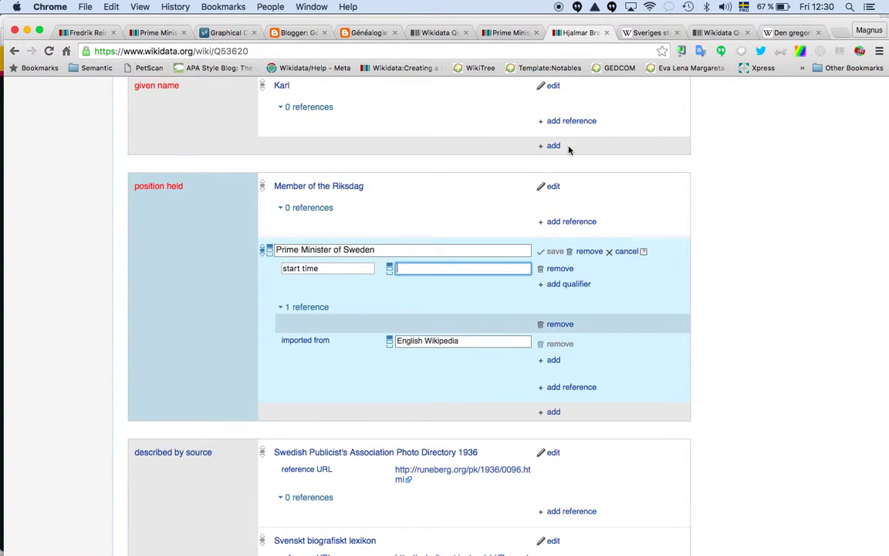
click(639, 33)
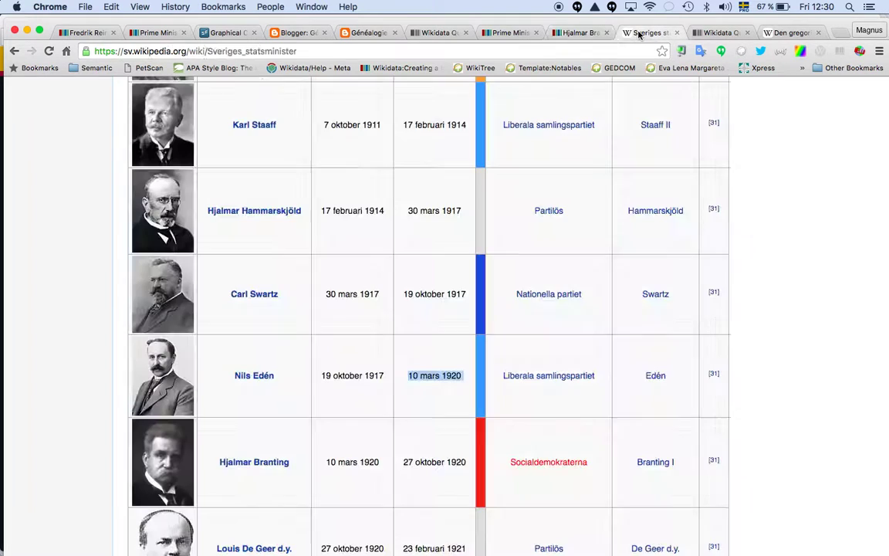
drag(379, 462, 324, 461)
key(super+c)
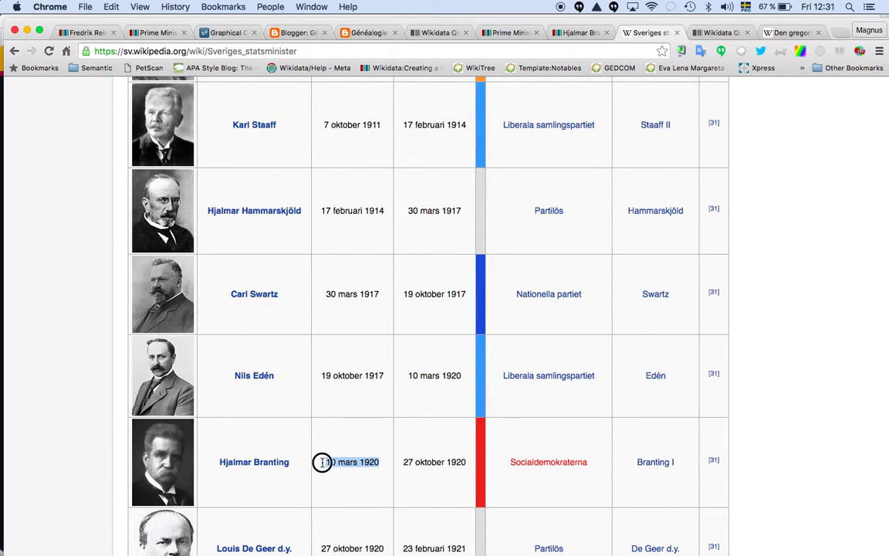
click(577, 35)
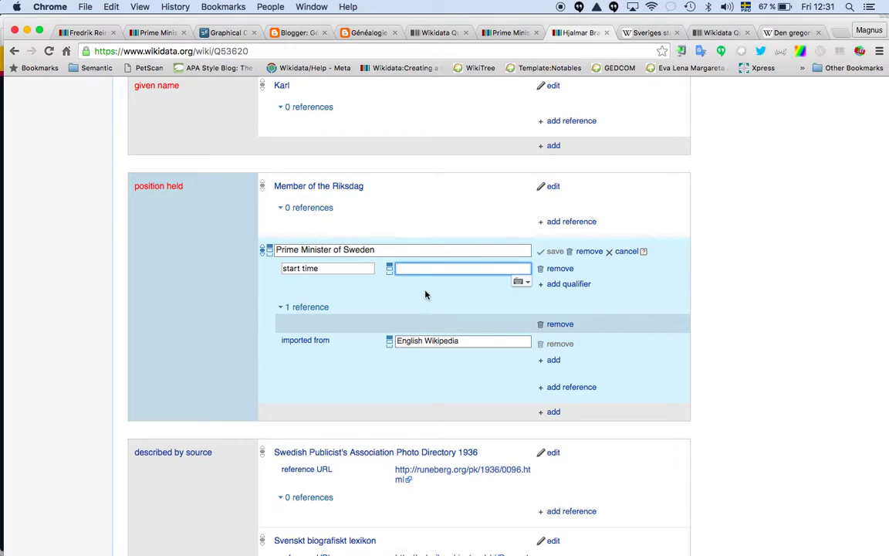
key(super+v)
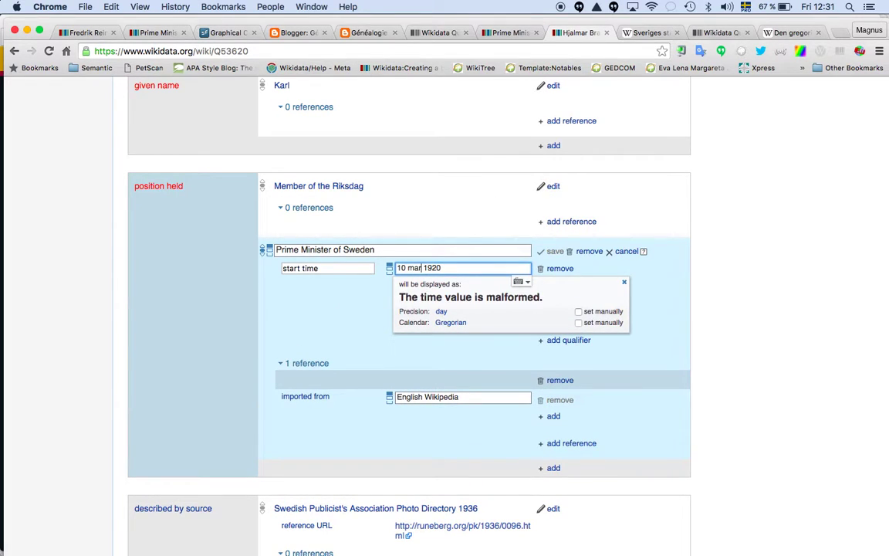
key(Tab)
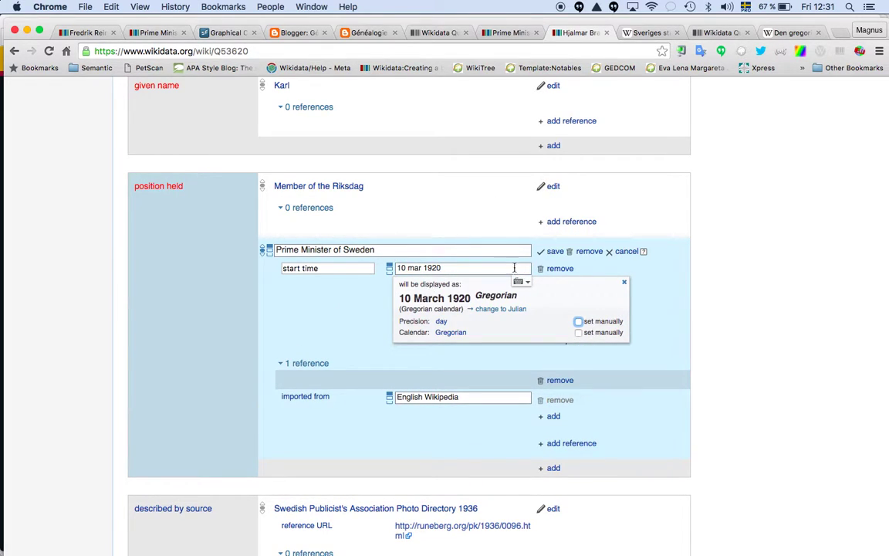
Add an end time qualifier of 27 October 1920, changing 'oktober' to 'oct'
click(623, 282)
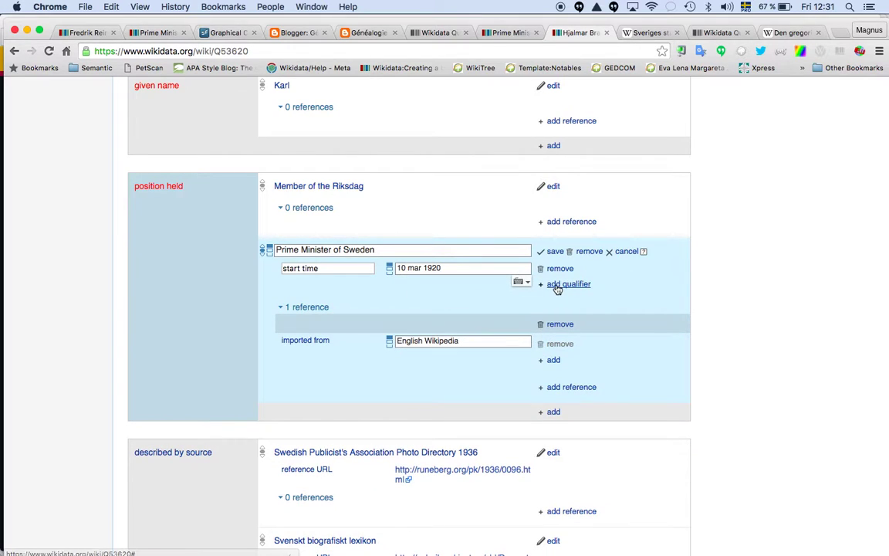
click(558, 285)
text(end time)
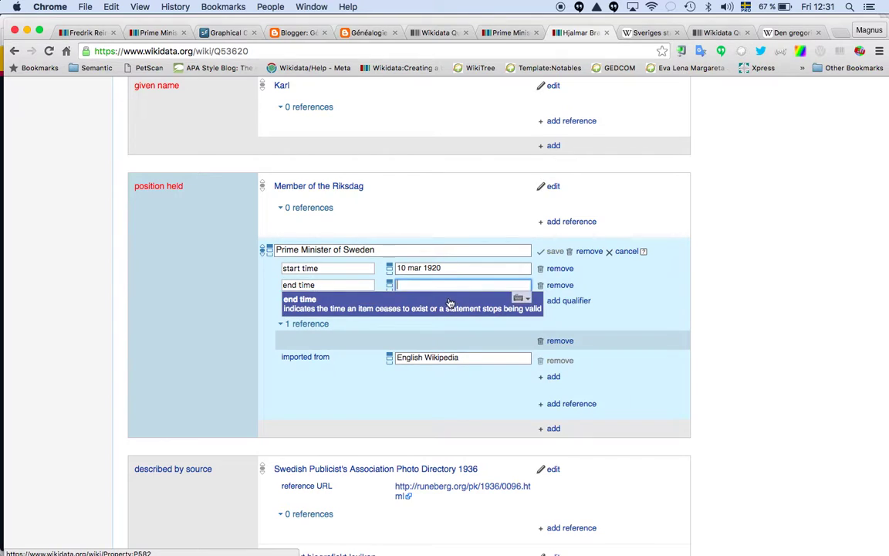
click(462, 299)
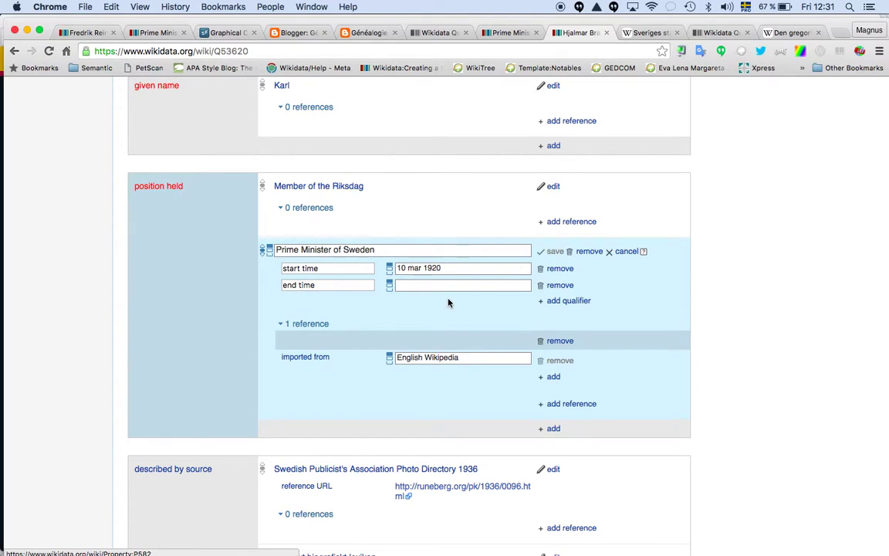
click(642, 33)
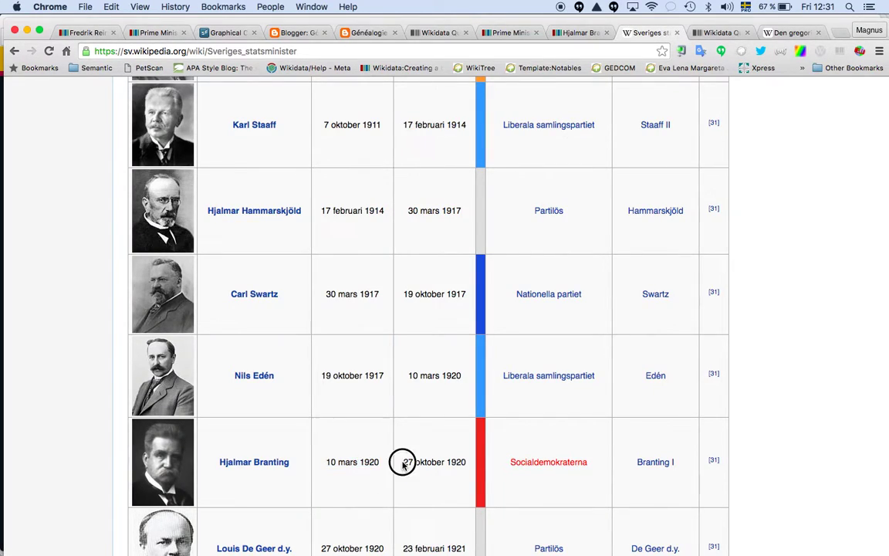
drag(407, 461, 473, 461)
click(576, 33)
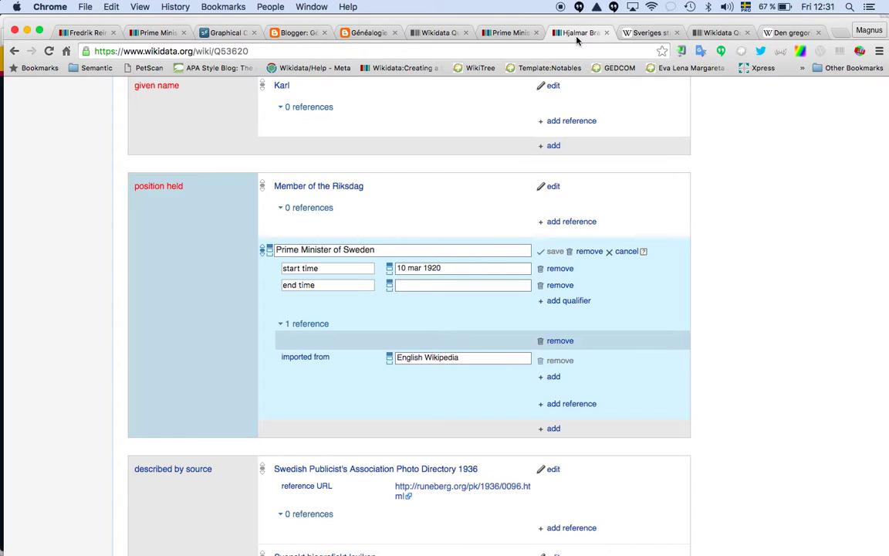
click(409, 283)
text(27 oktober 1920)
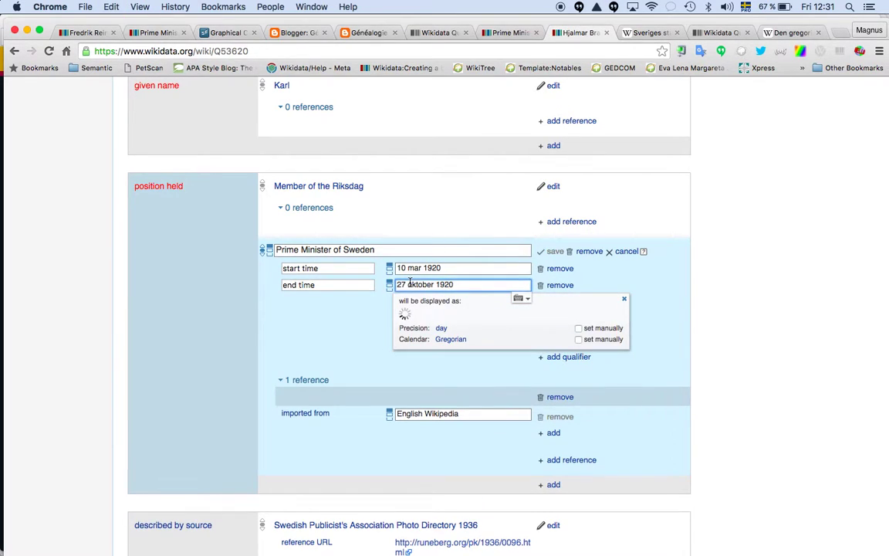
double_click(421, 284)
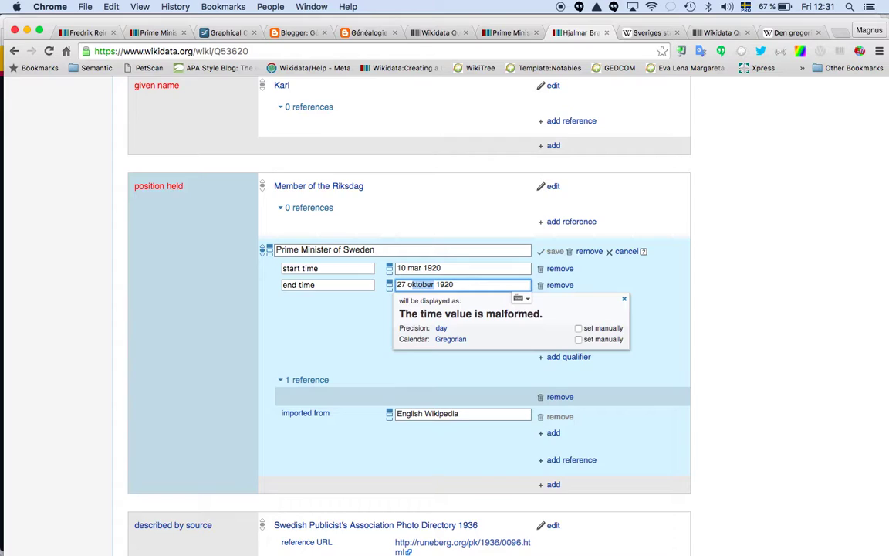
text(oct)
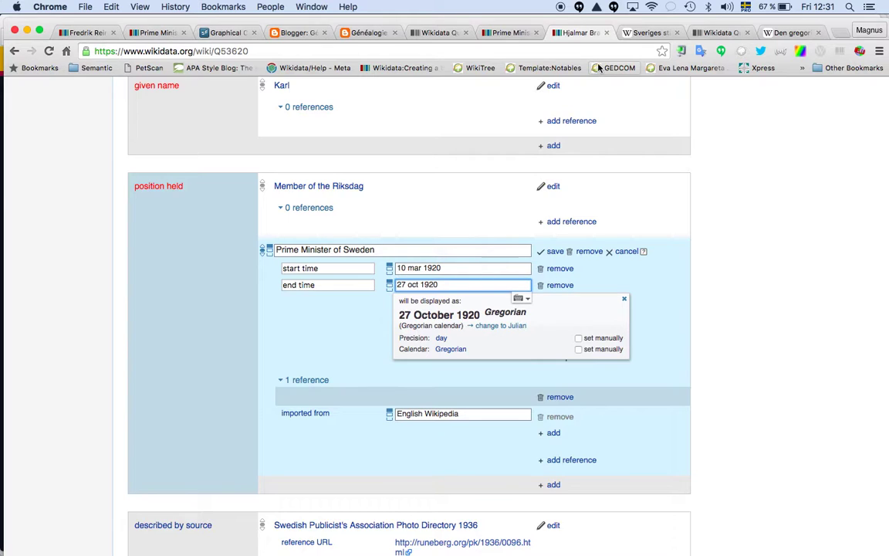
Copy the predecessor's name, Nils Edén, from the prime ministers table
click(638, 32)
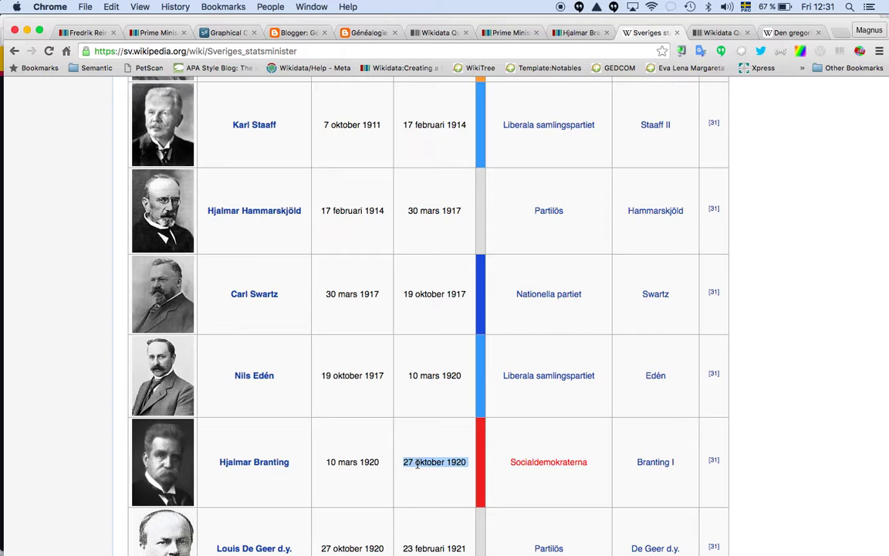
scroll(418, 464, down, 1)
scroll(418, 462, down, 4)
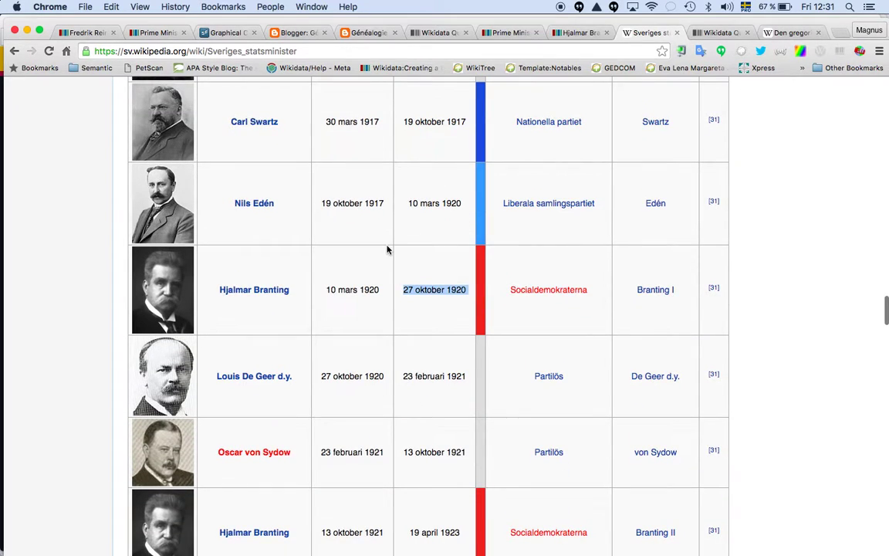
click(302, 383)
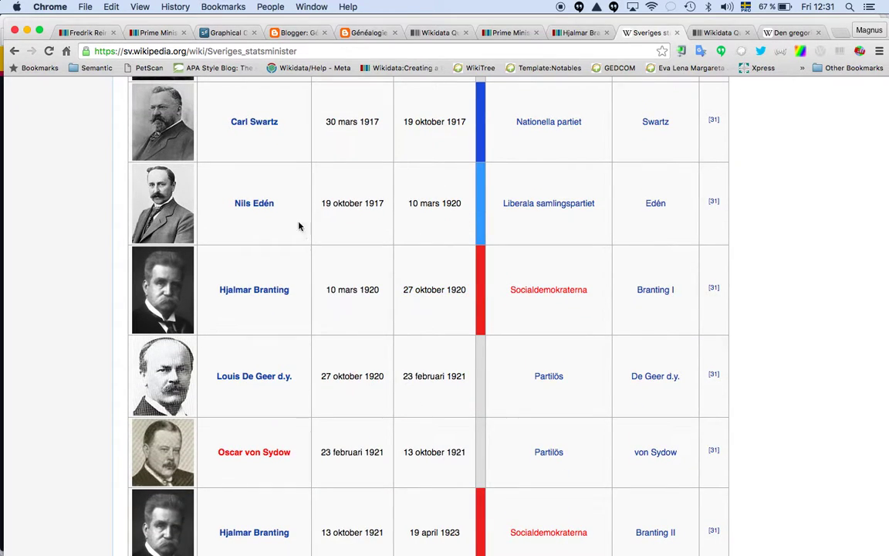
drag(277, 204, 223, 204)
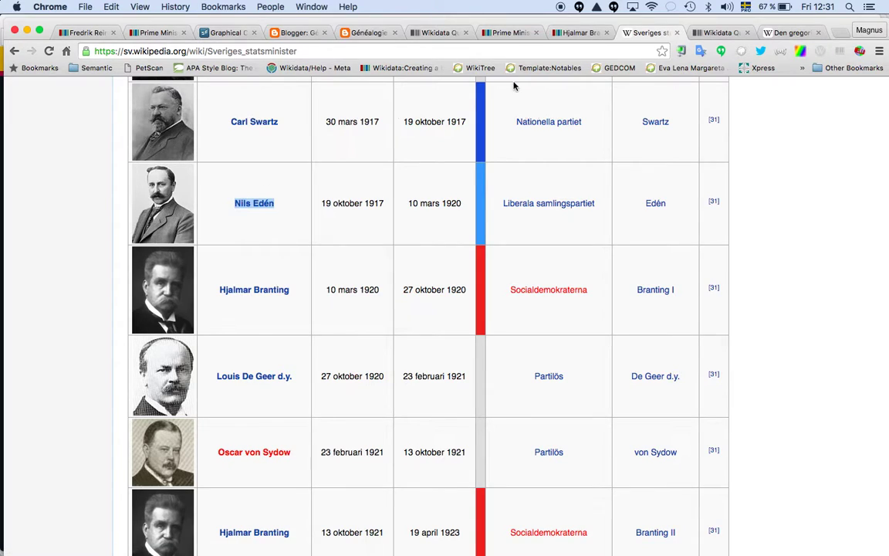
click(577, 33)
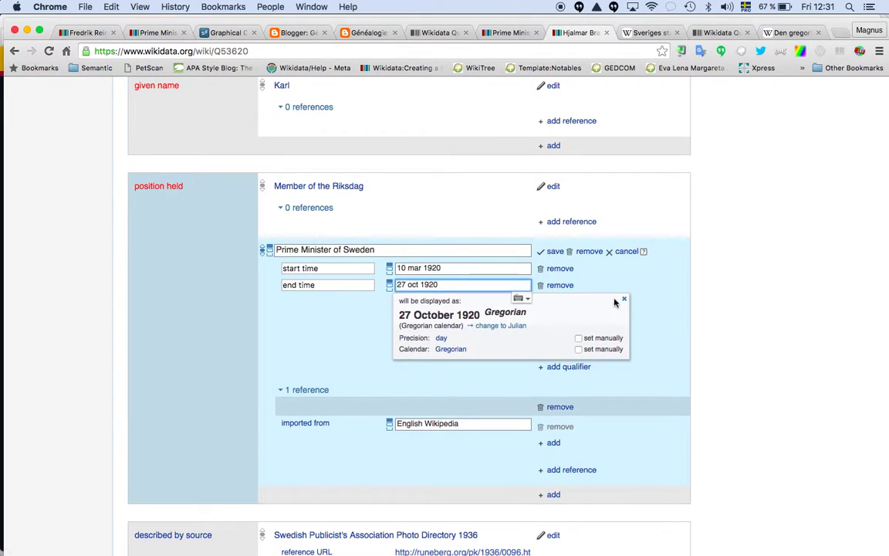
Add a 'replaces' qualifier with the value Nils Edén
click(560, 301)
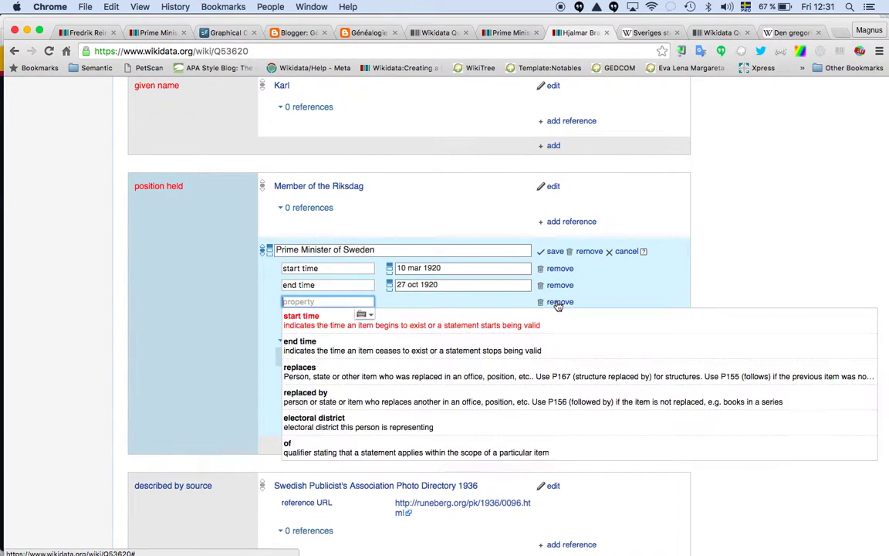
text(replac)
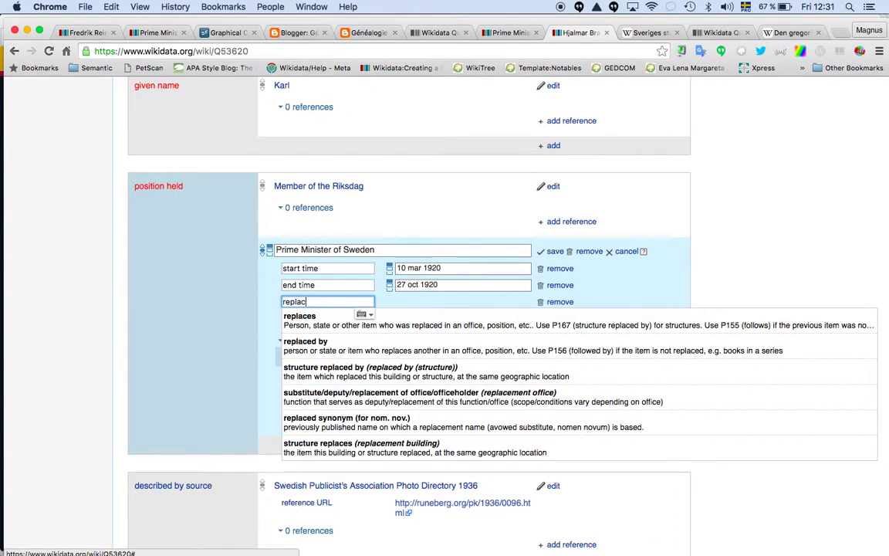
click(452, 333)
text(Nils Edén)
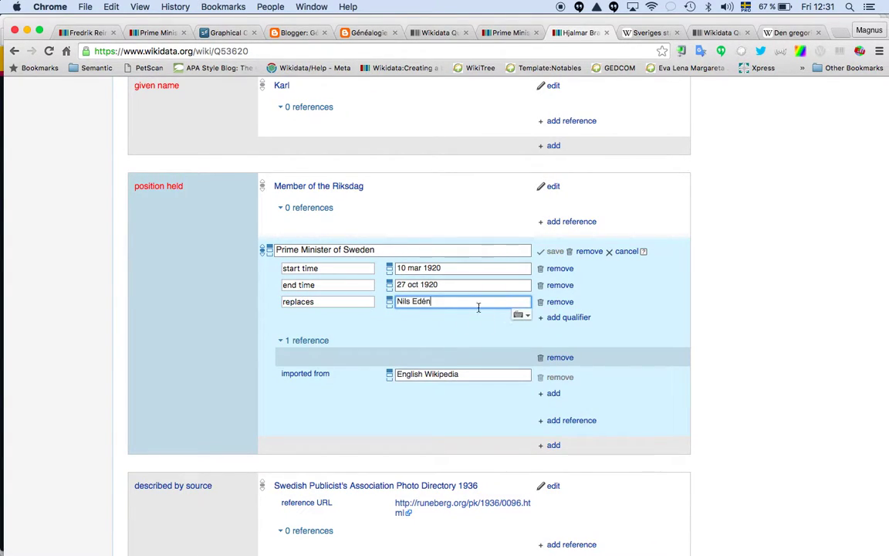
click(454, 323)
Add a 'replaced by' qualifier of Louis De Geer (Swedish politician) and save the statement
click(553, 318)
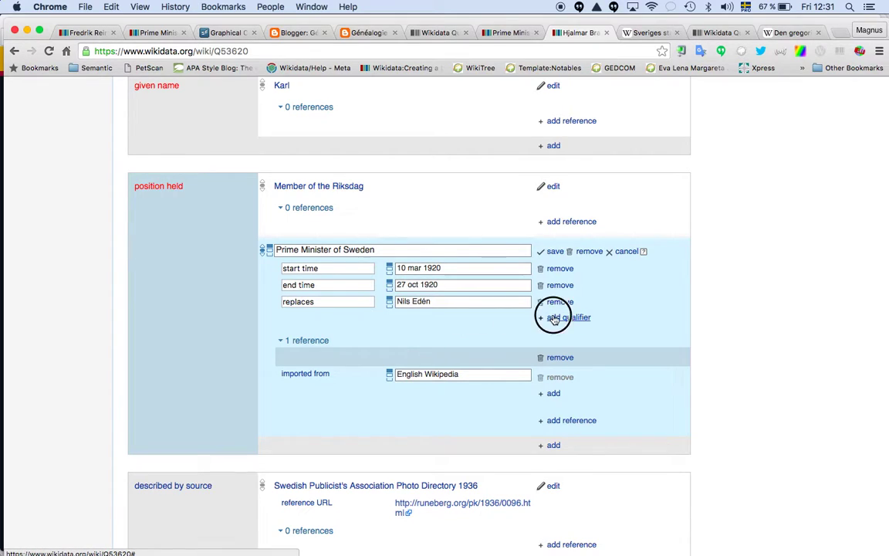
text(rep)
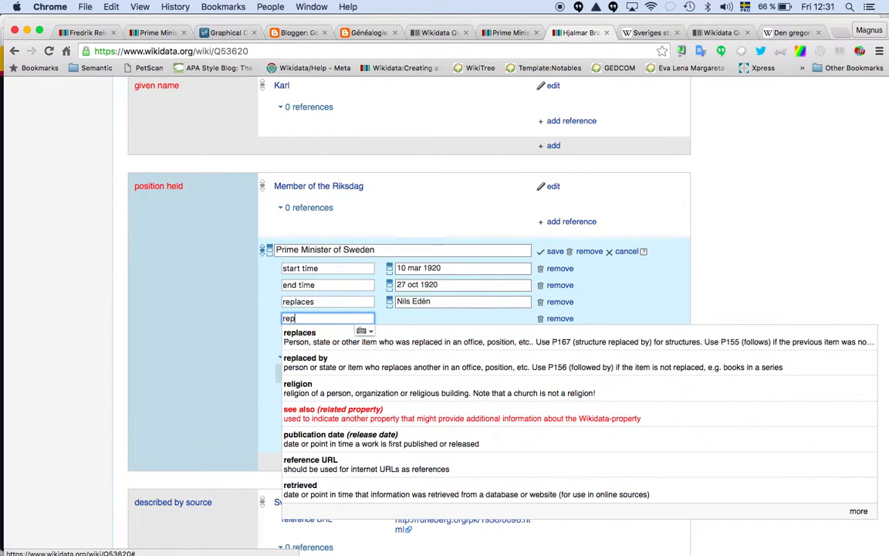
text(laced)
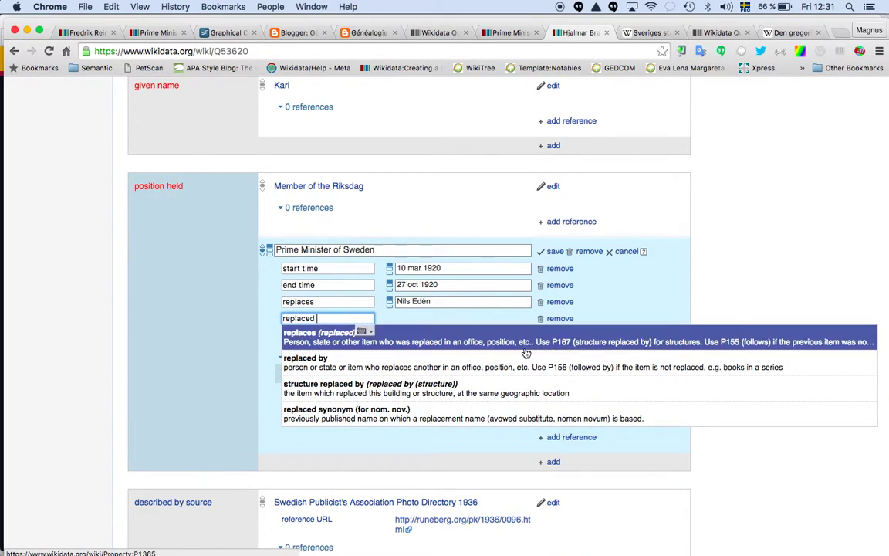
click(520, 359)
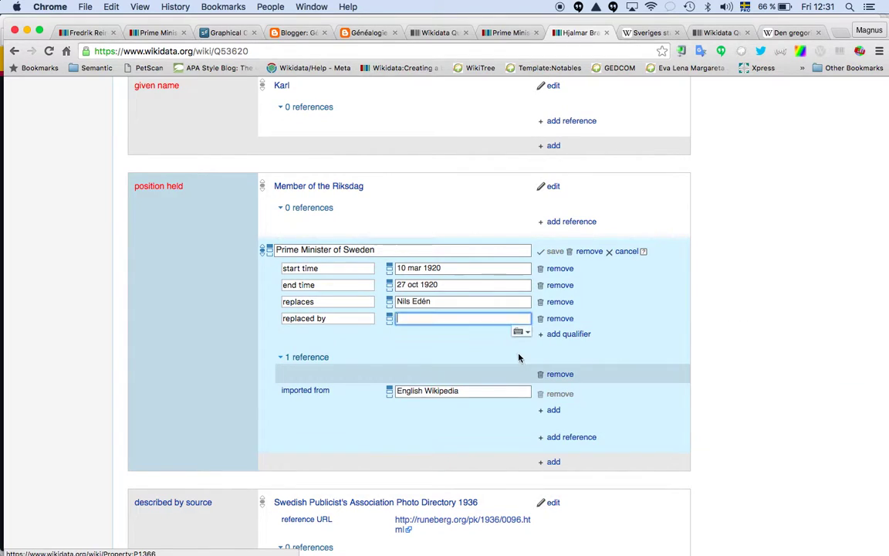
click(642, 33)
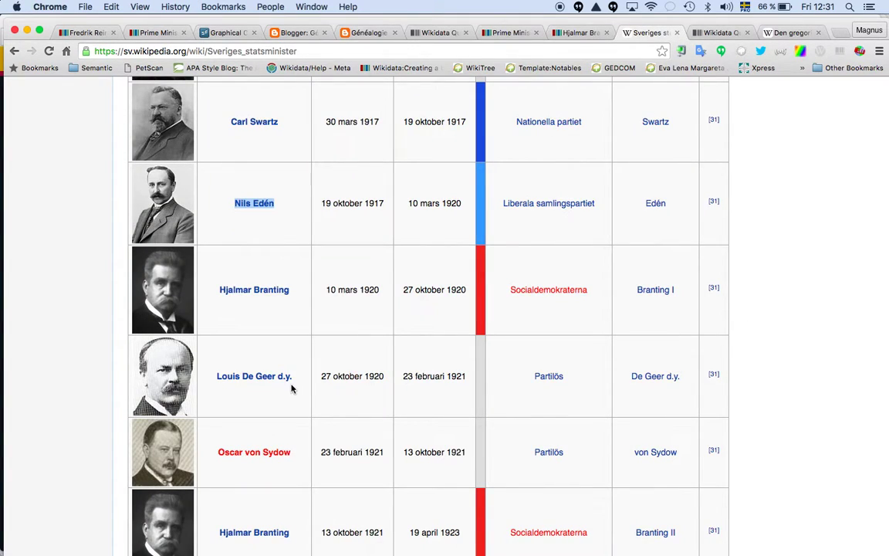
drag(291, 376, 214, 376)
key(super+c)
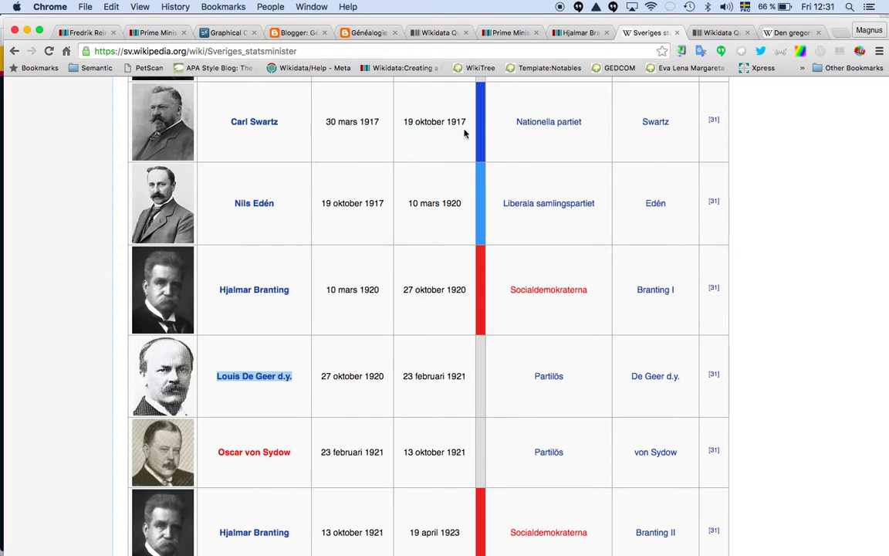
click(578, 32)
key(super+v)
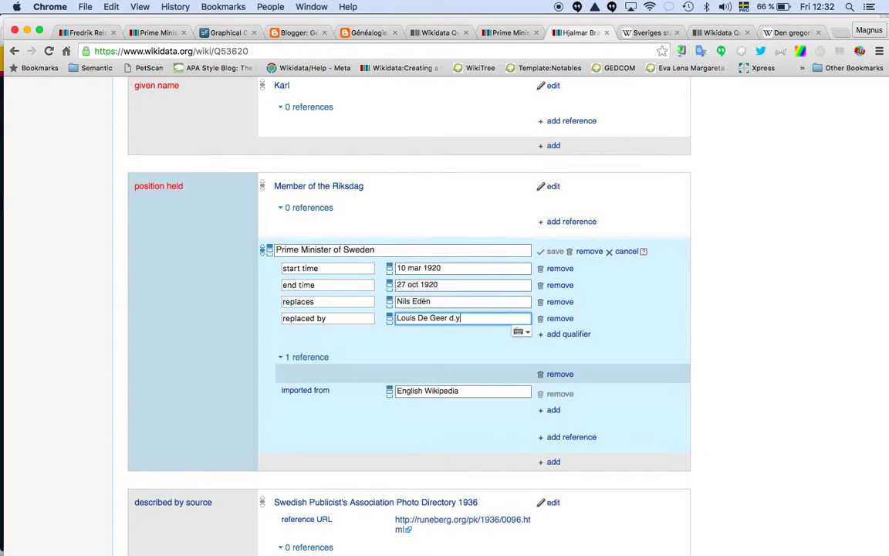
key(BackSpace)
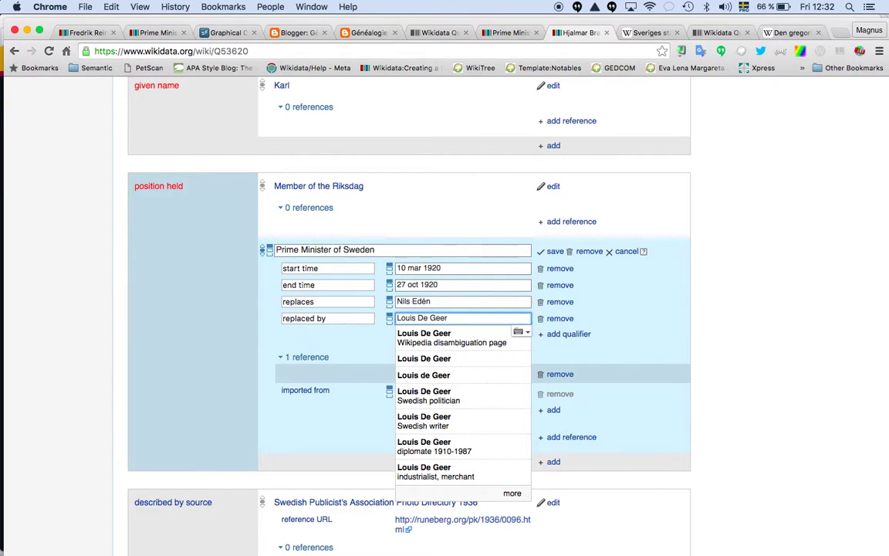
click(468, 393)
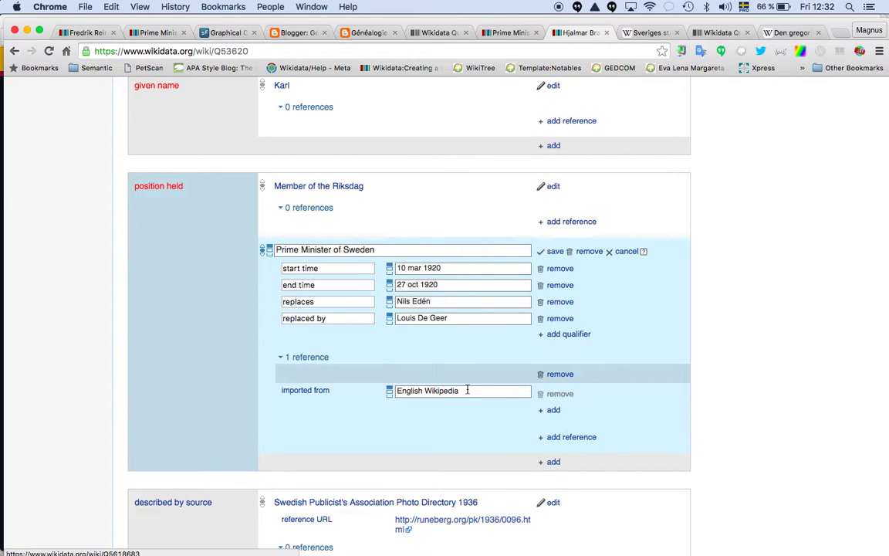
scroll(533, 341, down, 3)
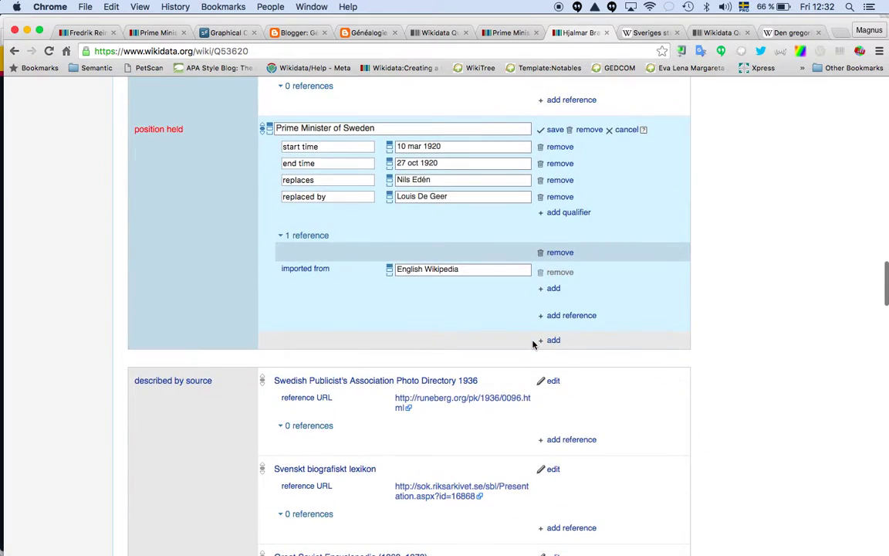
click(554, 129)
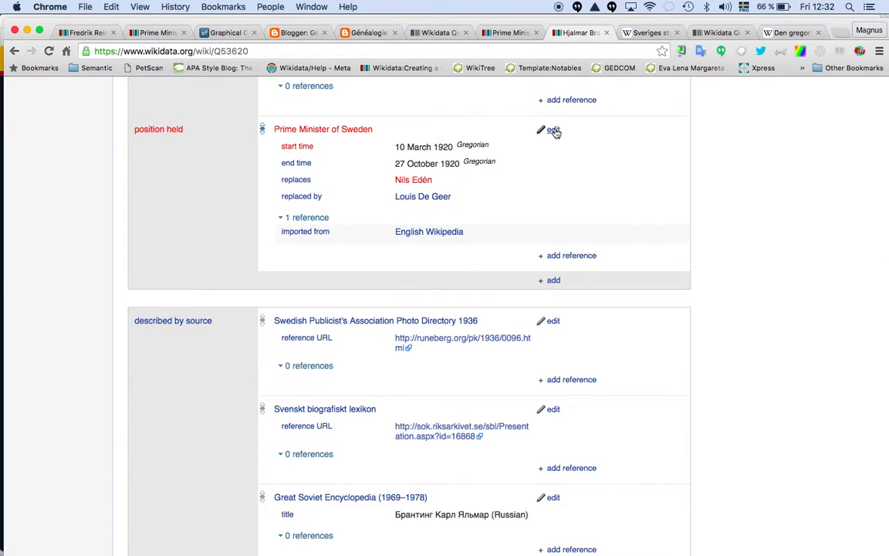
Open the English Wikipedia reference item in a new tab, look it over, and close it
scroll(361, 292, up, 1)
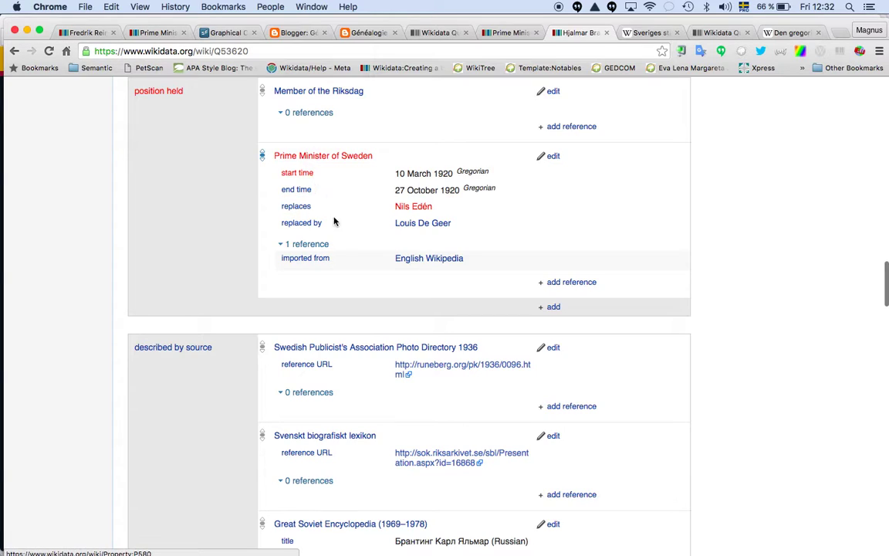
right_click(412, 262)
click(421, 265)
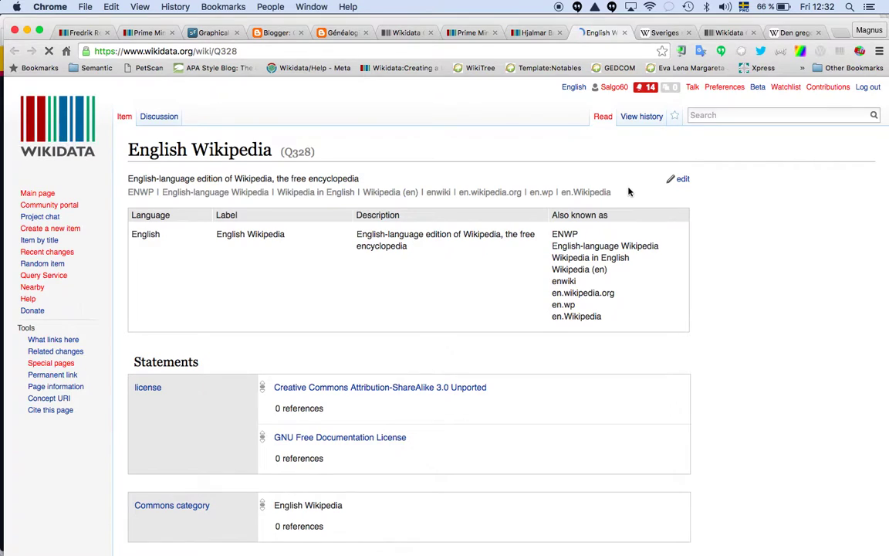
scroll(629, 191, down, 2)
scroll(575, 193, down, 6)
scroll(629, 191, up, 3)
scroll(629, 190, up, 5)
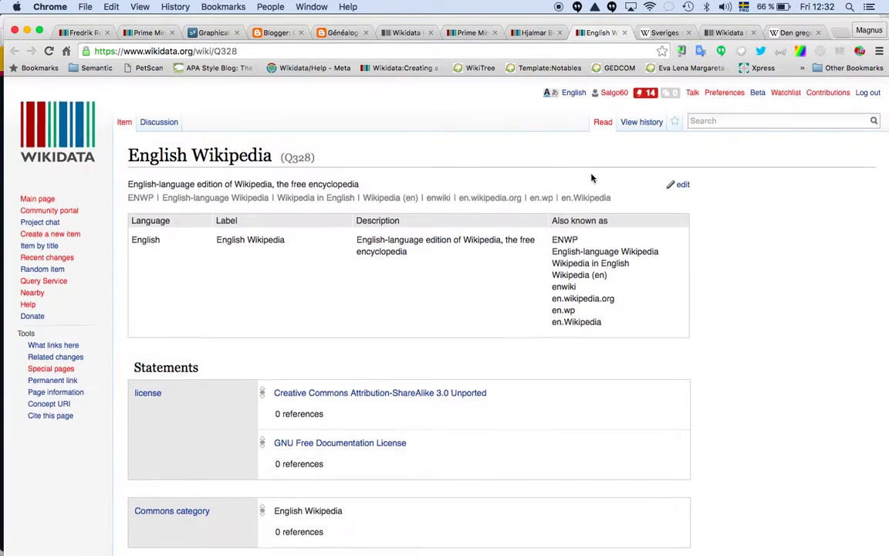
click(625, 32)
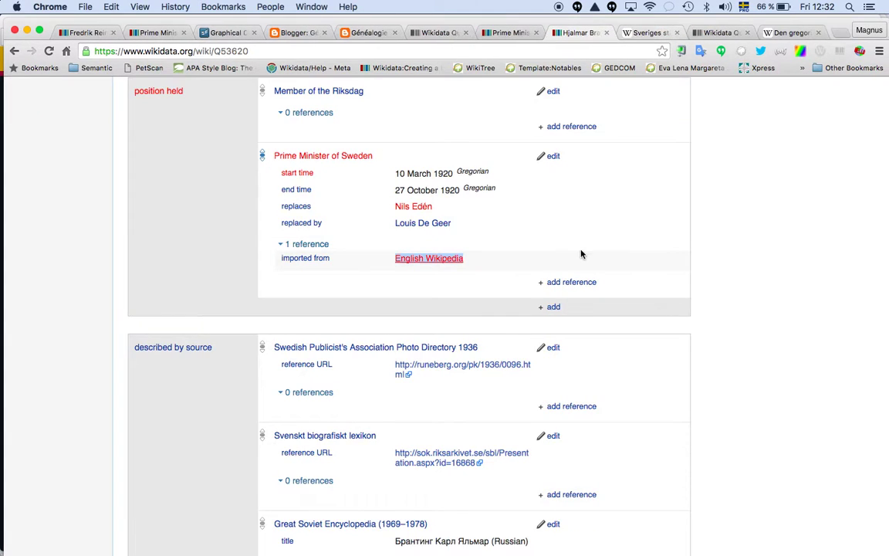
Scroll down to the Wikipedia sitelinks and bring up the English article link's menu
scroll(580, 252, down, 5)
scroll(581, 254, down, 1)
scroll(581, 254, down, 15)
scroll(581, 254, down, 2)
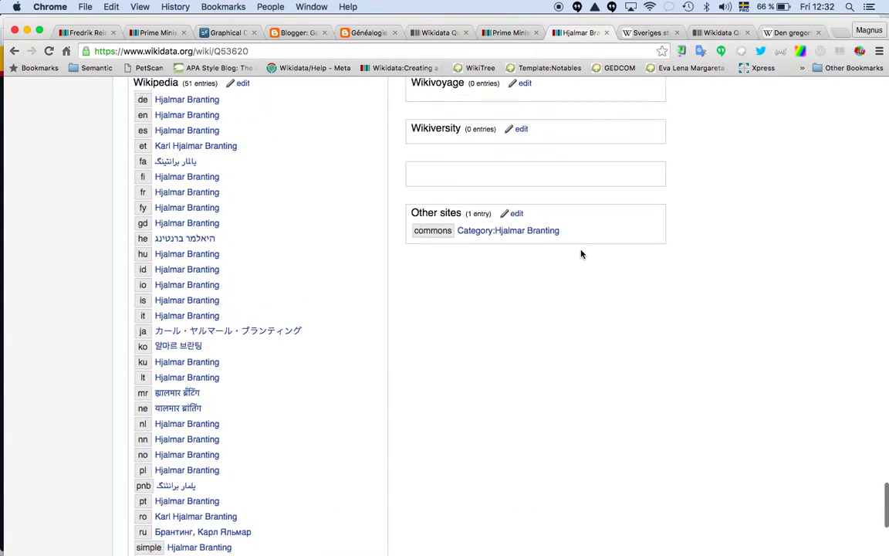
scroll(581, 253, up, 3)
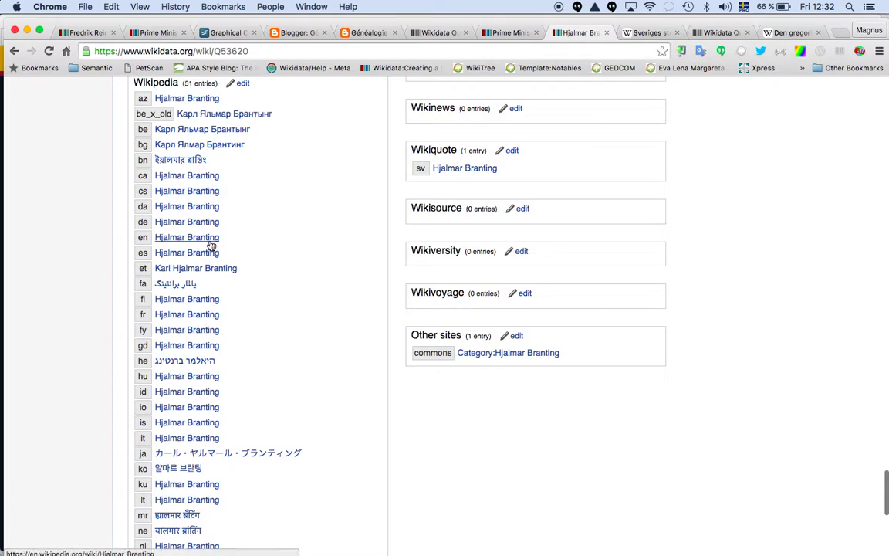
right_click(209, 244)
Open the English Hjalmar Branting article in a new tab and start editing its wikitext
click(241, 246)
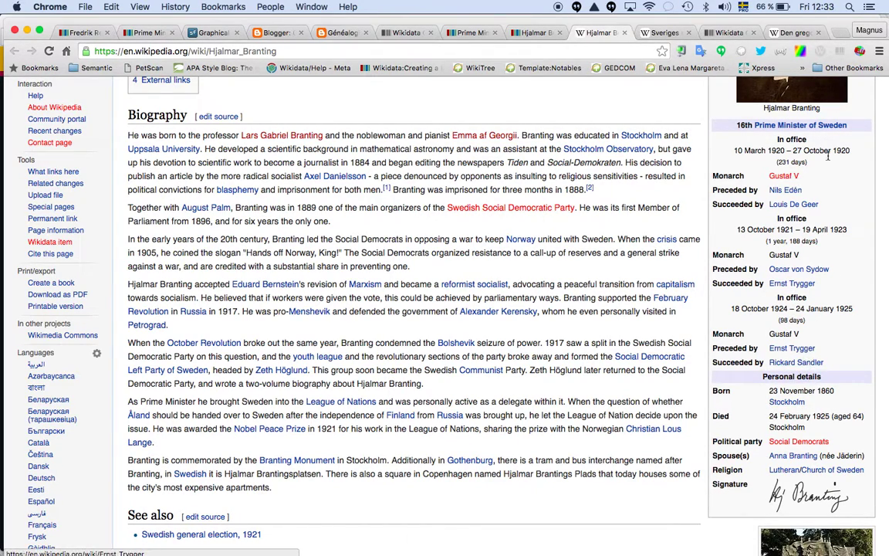
scroll(828, 157, up, 4)
scroll(829, 150, up, 3)
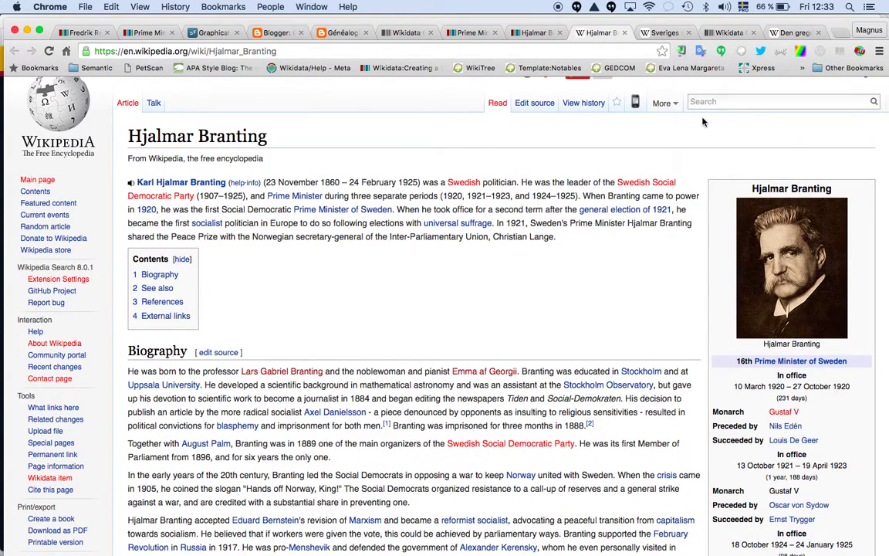
scroll(703, 121, up, 1)
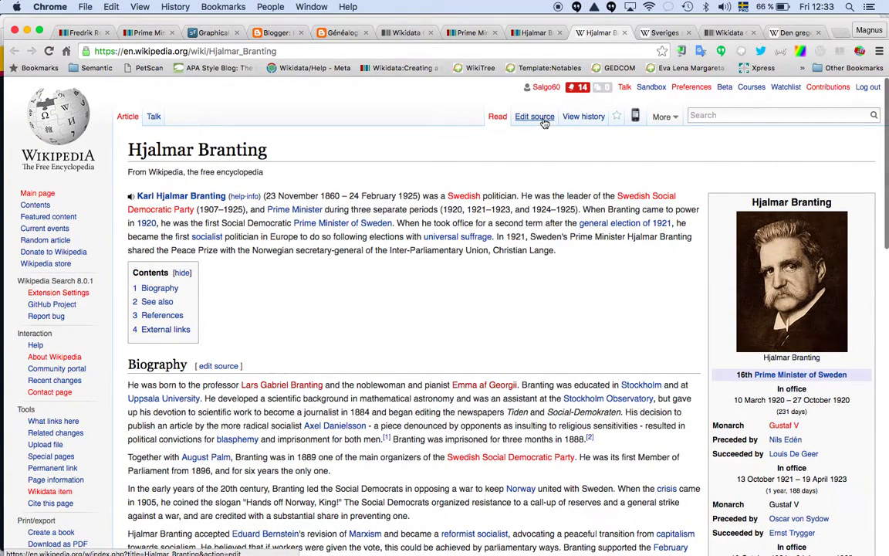
click(544, 123)
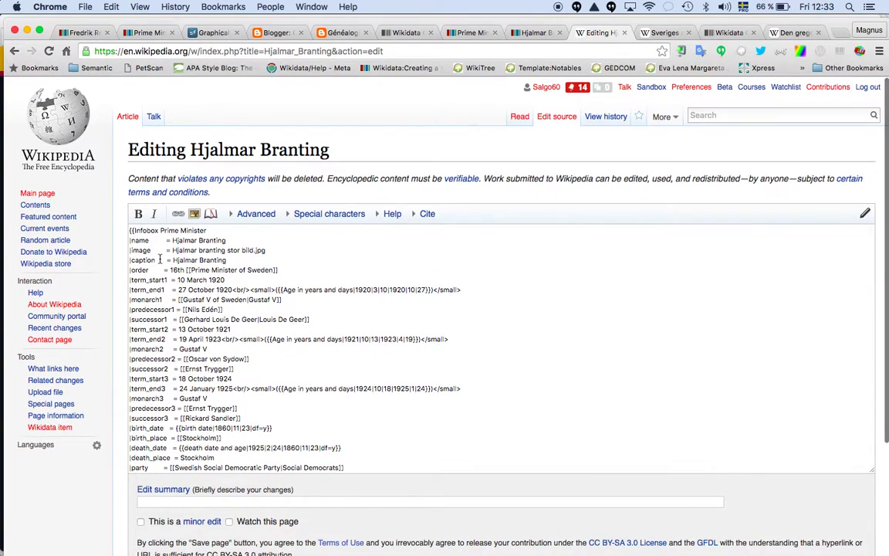
scroll(166, 252, down, 1)
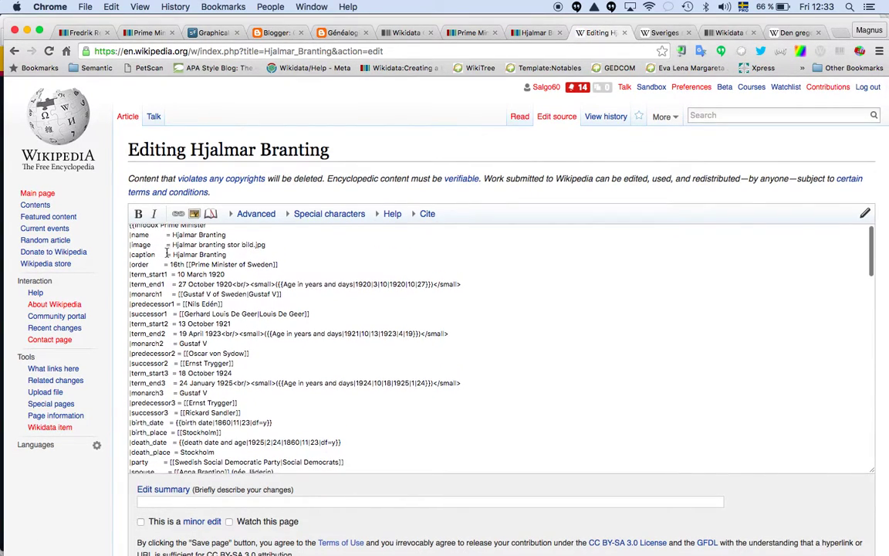
scroll(166, 253, down, 1)
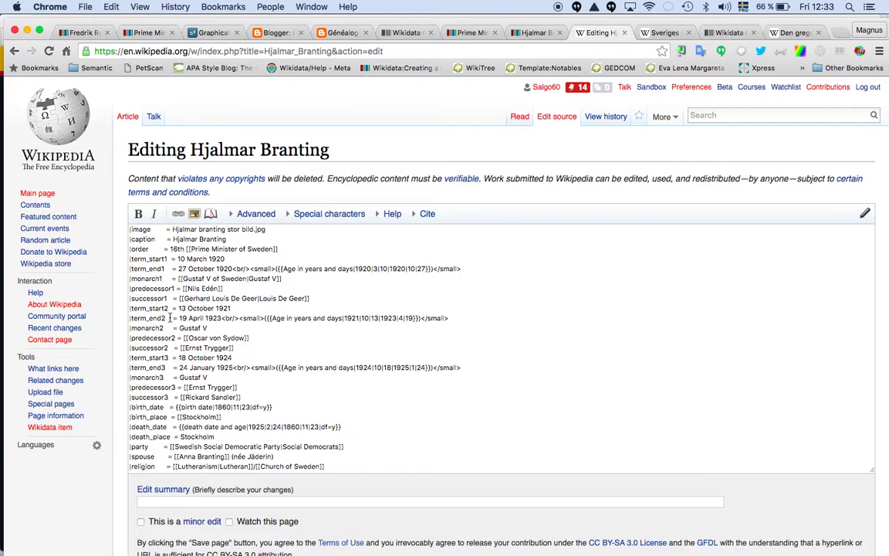
scroll(340, 317, down, 5)
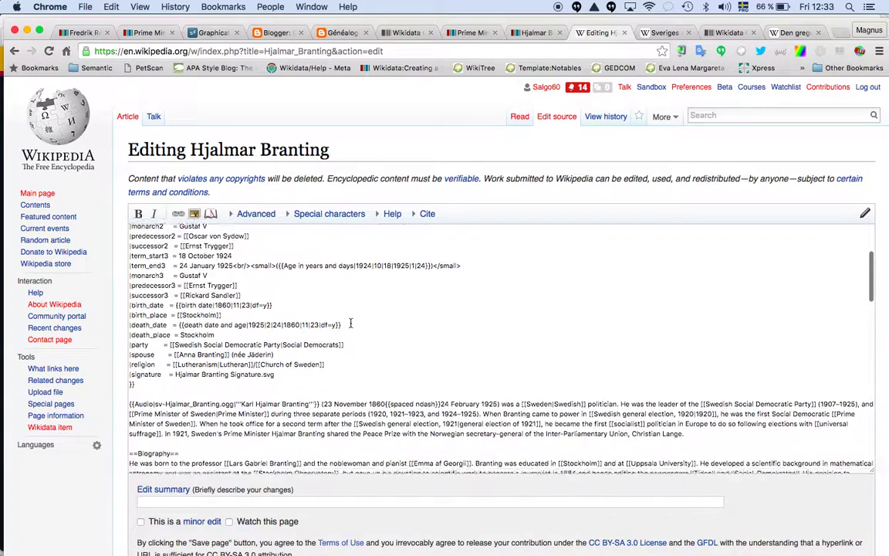
scroll(343, 319, down, 5)
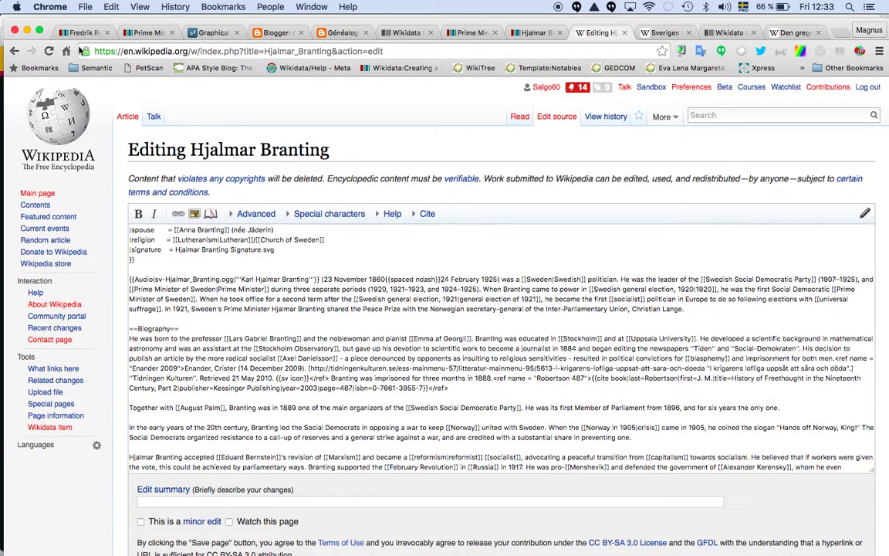
click(14, 52)
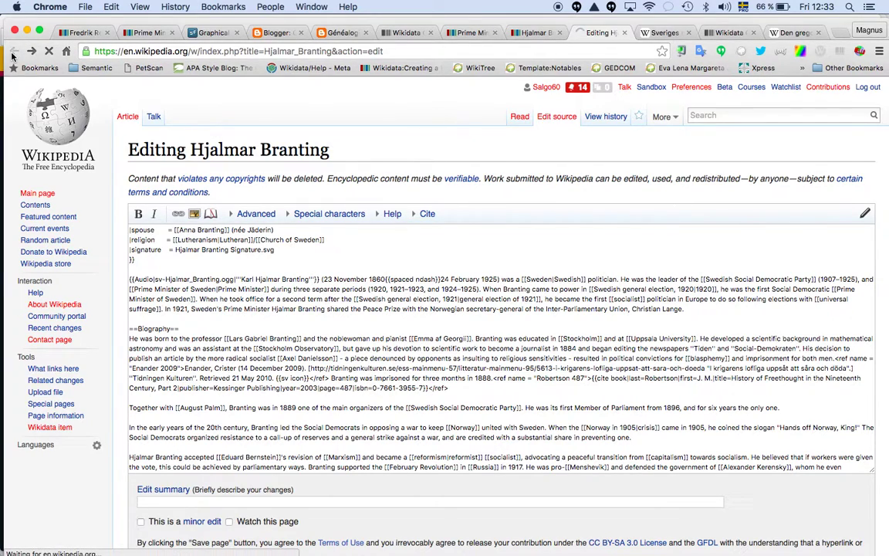